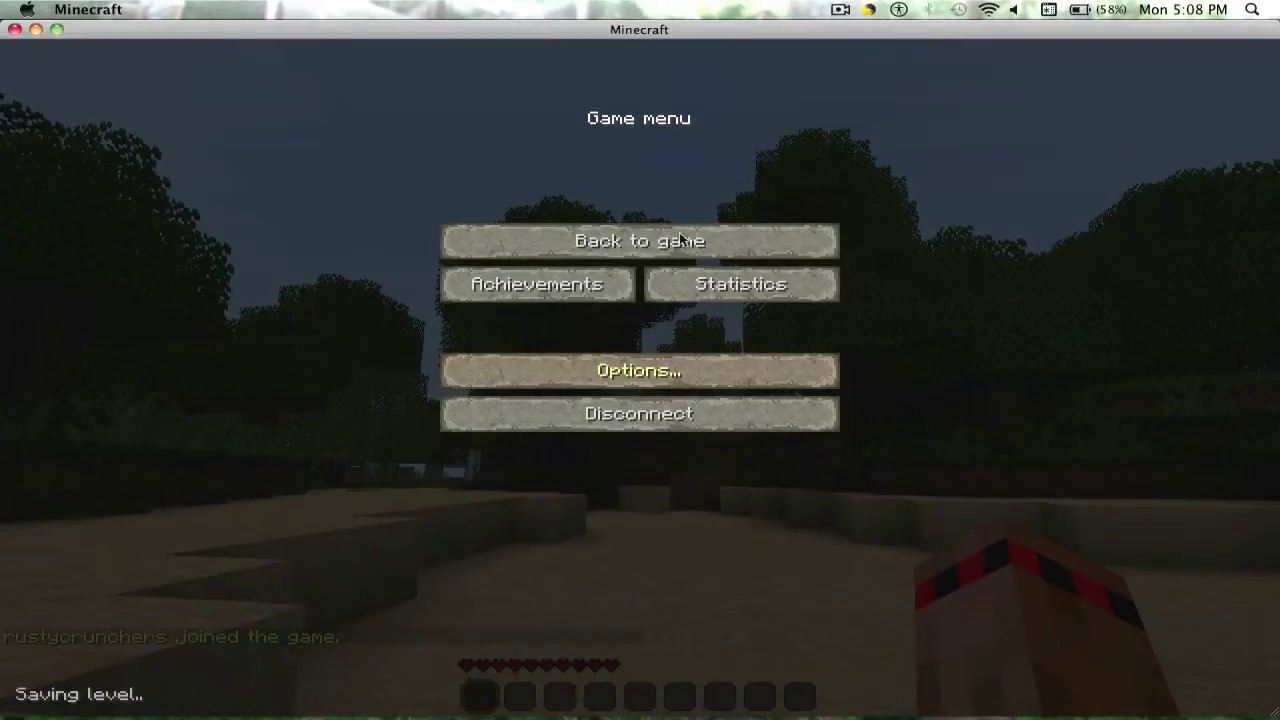
Step: Glance at Options from the Game menu, then return to the sandy shore
{"action": "left_click", "coordinate": [640, 370]}
{"action": "key", "text": "Escape"}
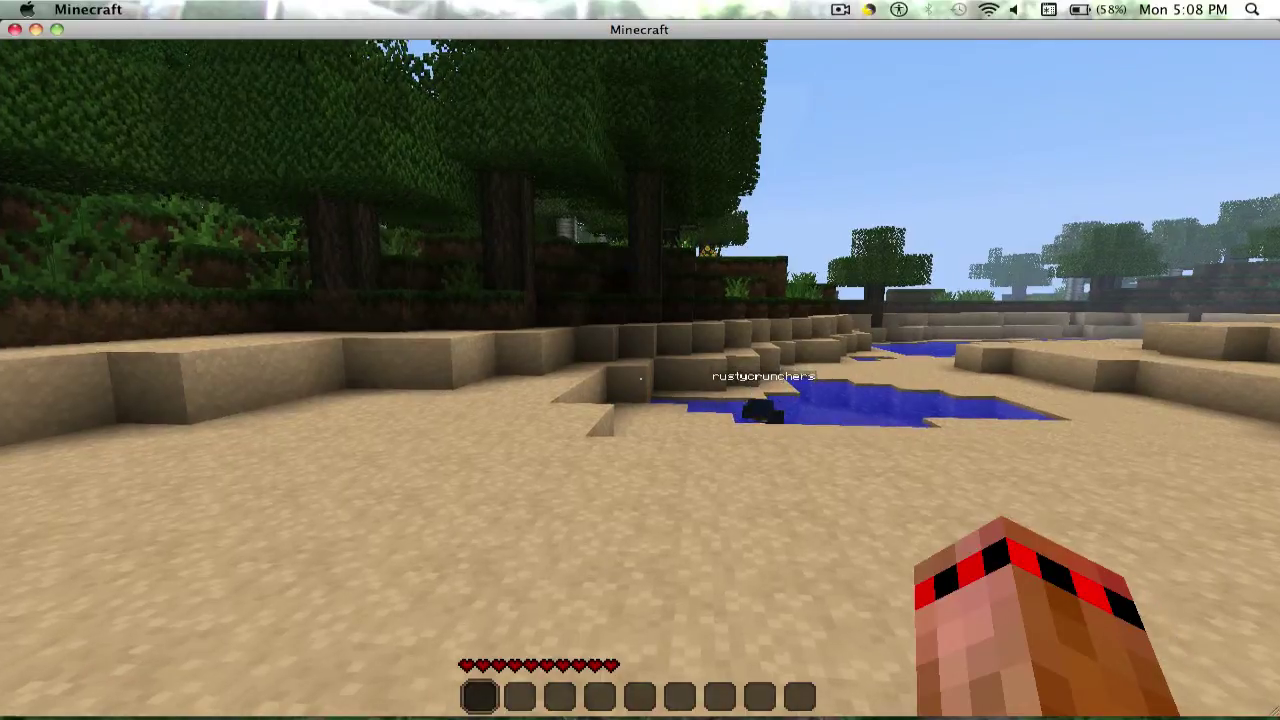
Step: At the pond's edge, mine sand, place two sand blocks, then break the nearest one
{"action": "key", "text": "w"}
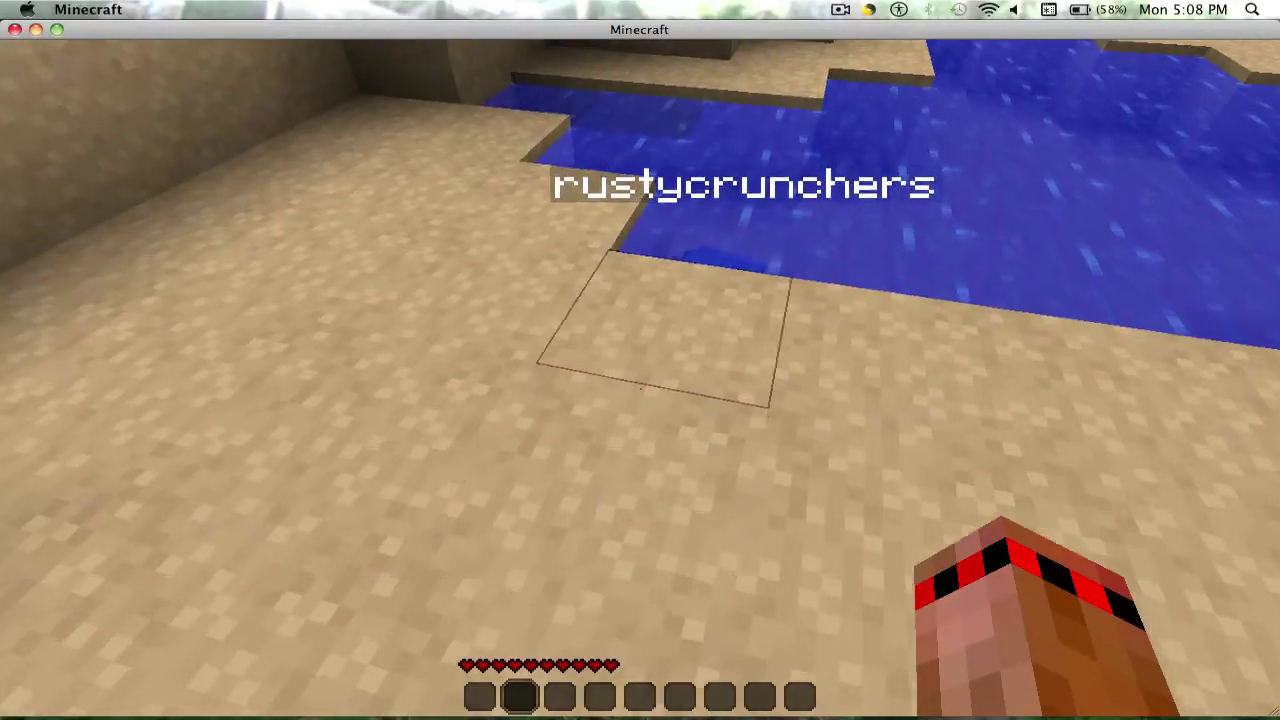
{"action": "key", "text": "w"}
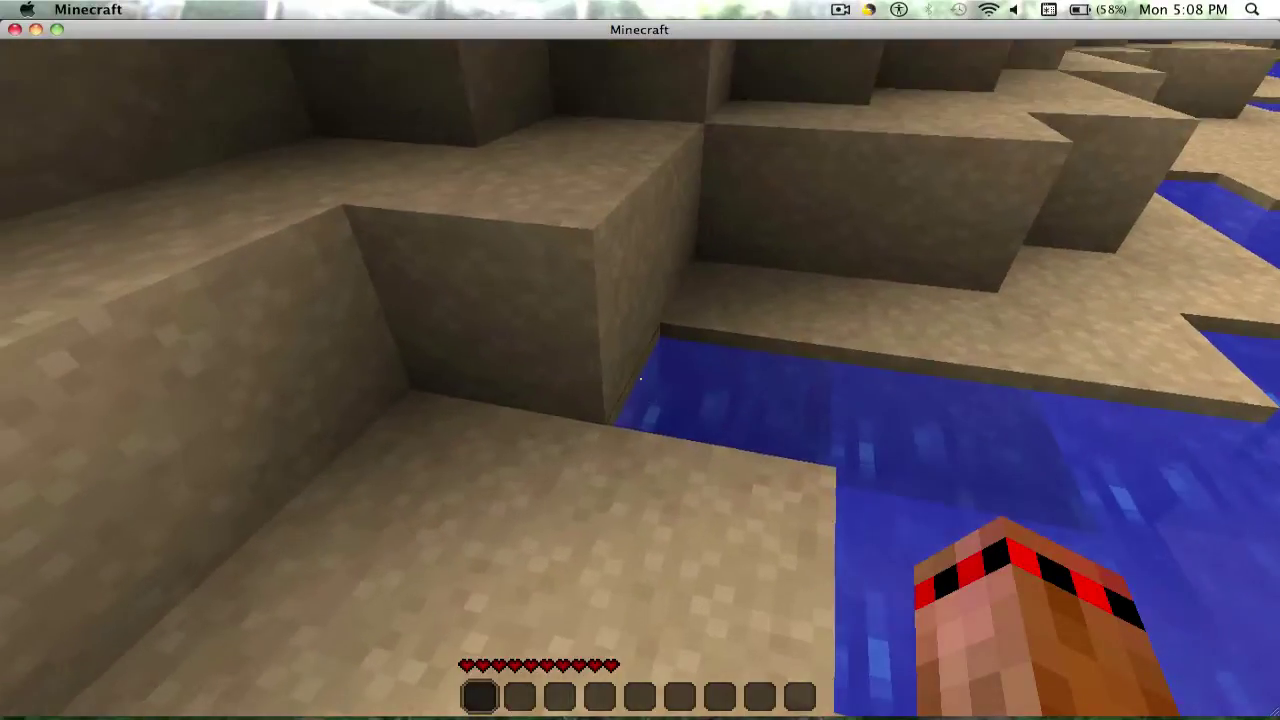
{"action": "key", "text": "1"}
{"action": "left_click", "coordinate": [640, 378]}
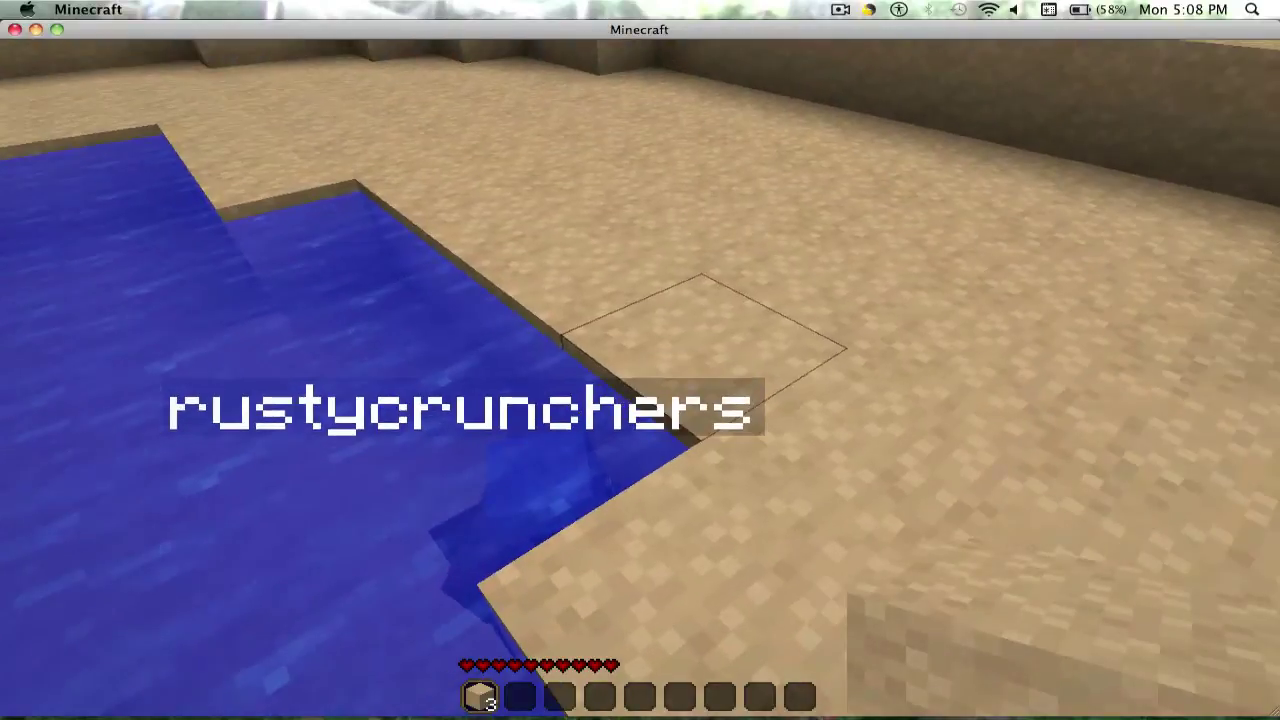
{"action": "right_click", "coordinate": [640, 360]}
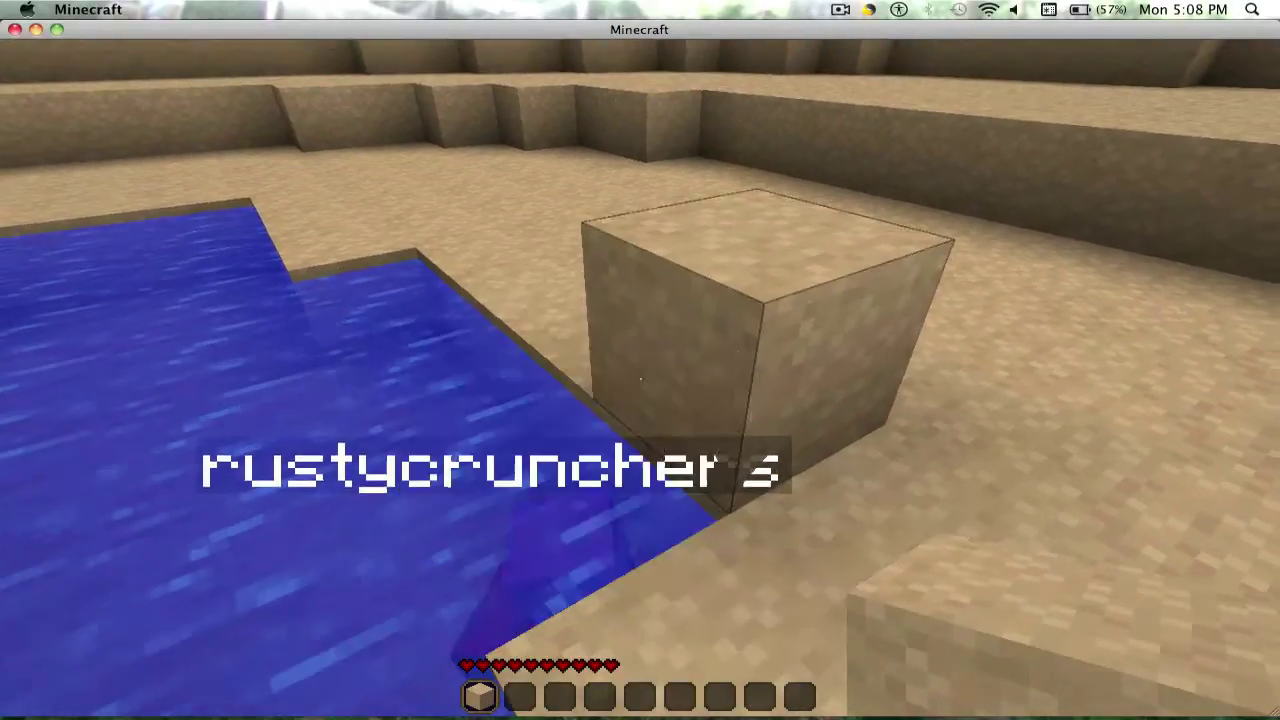
{"action": "right_click", "coordinate": [640, 360]}
{"action": "left_click", "coordinate": [640, 378]}
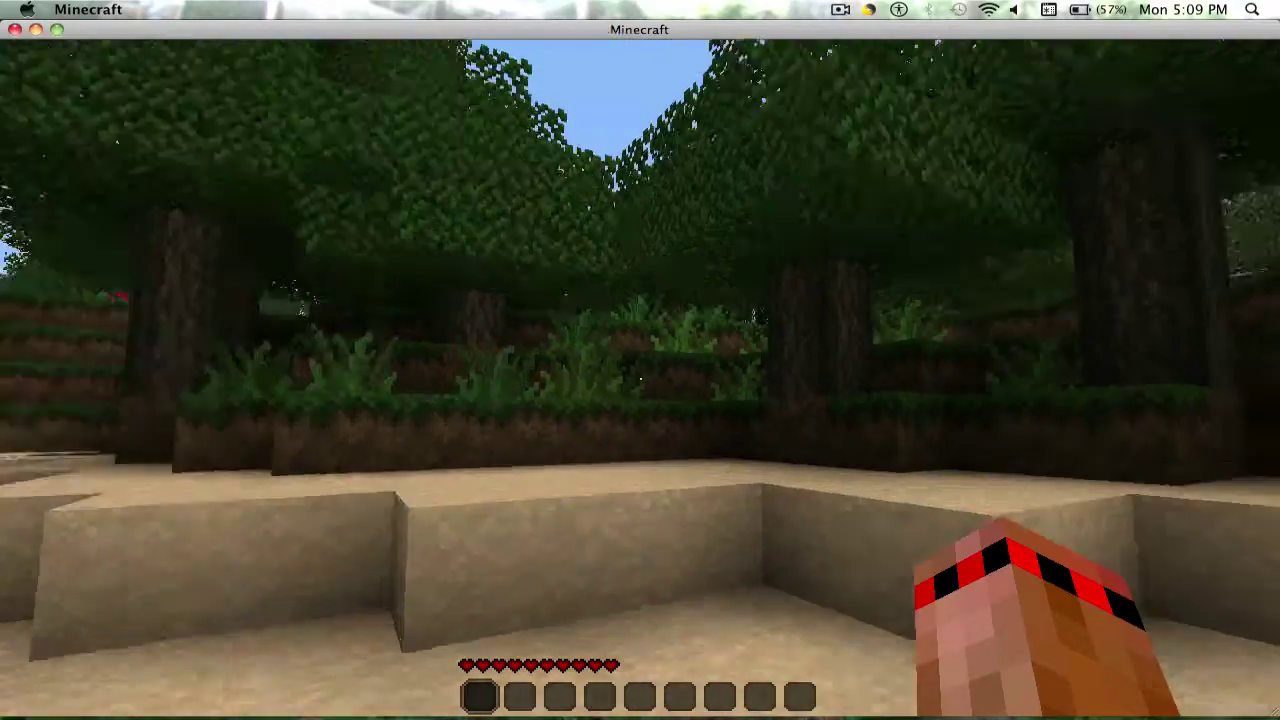
Step: Chop the tree trunk and the blocks overhead, collecting five logs
{"action": "key", "text": "w"}
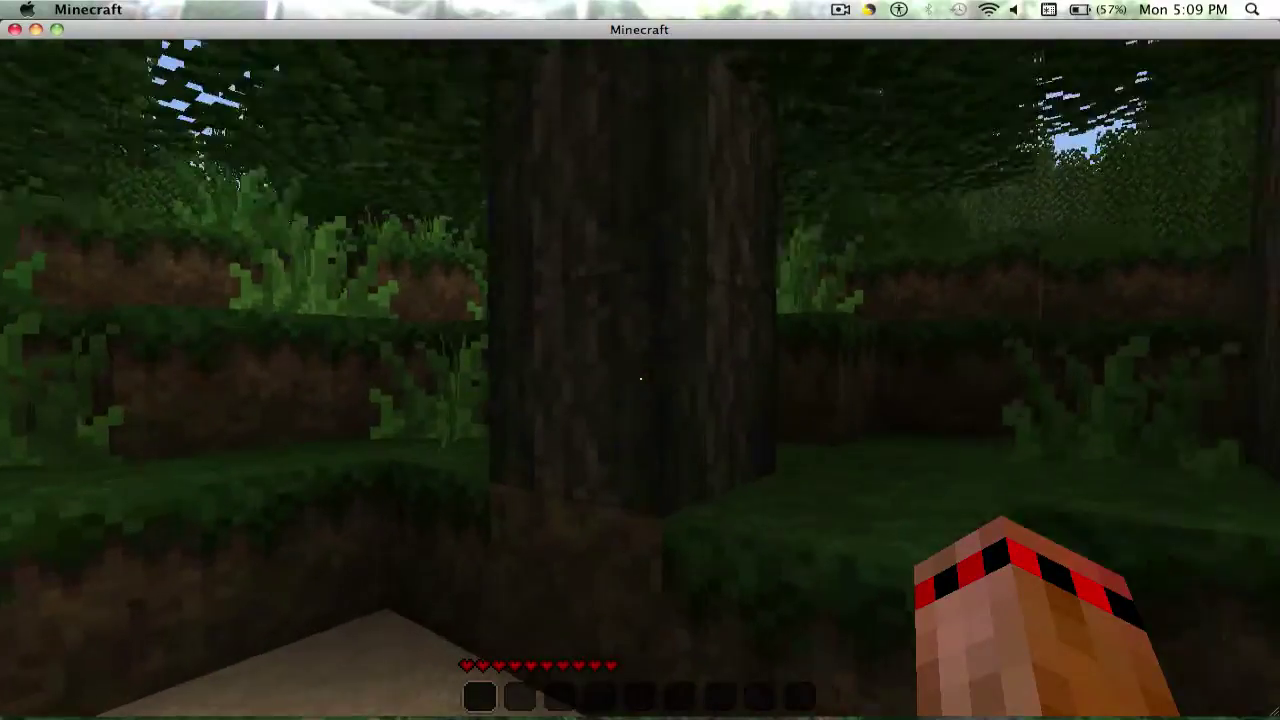
{"action": "left_click", "coordinate": [640, 380]}
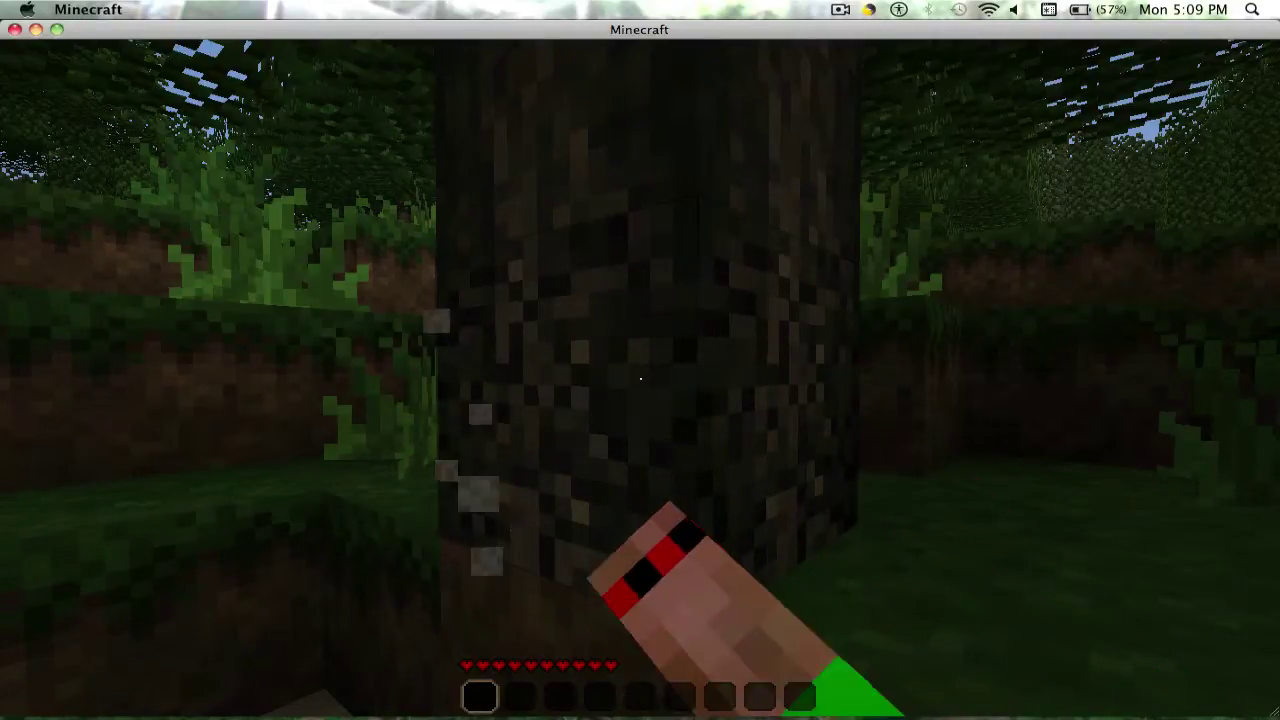
{"action": "key", "text": "w"}
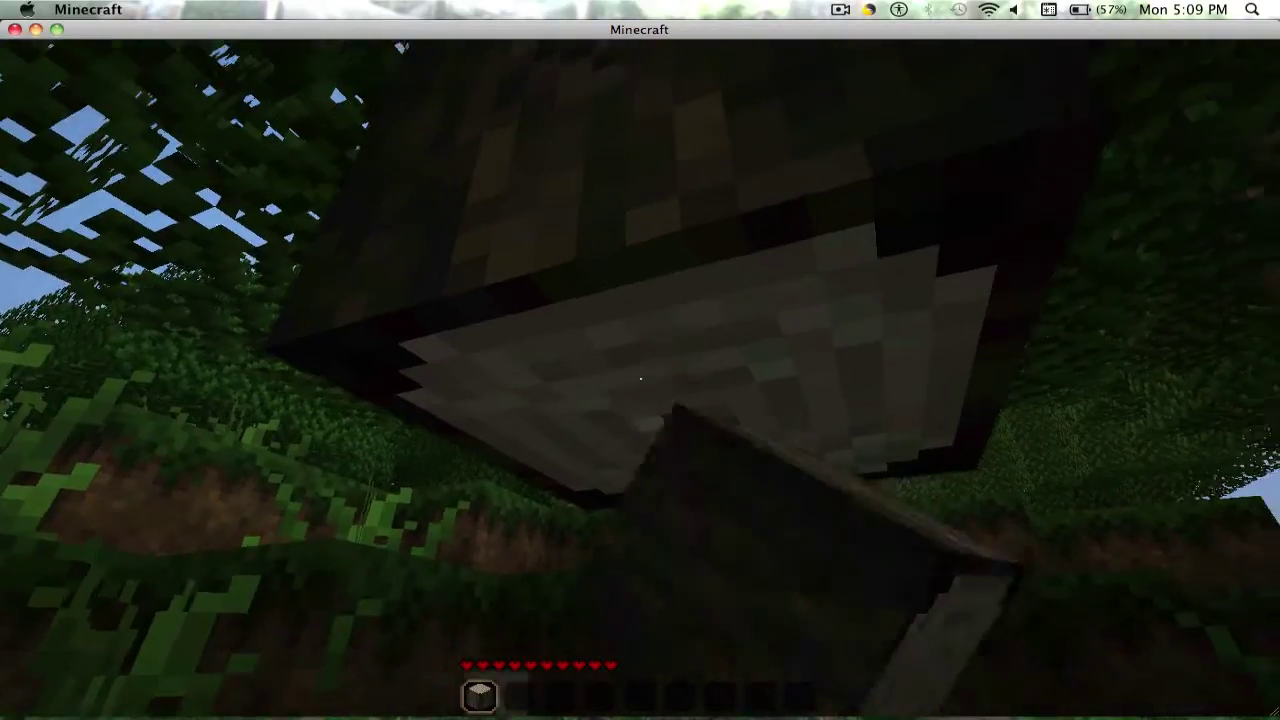
{"action": "left_click", "coordinate": [640, 378]}
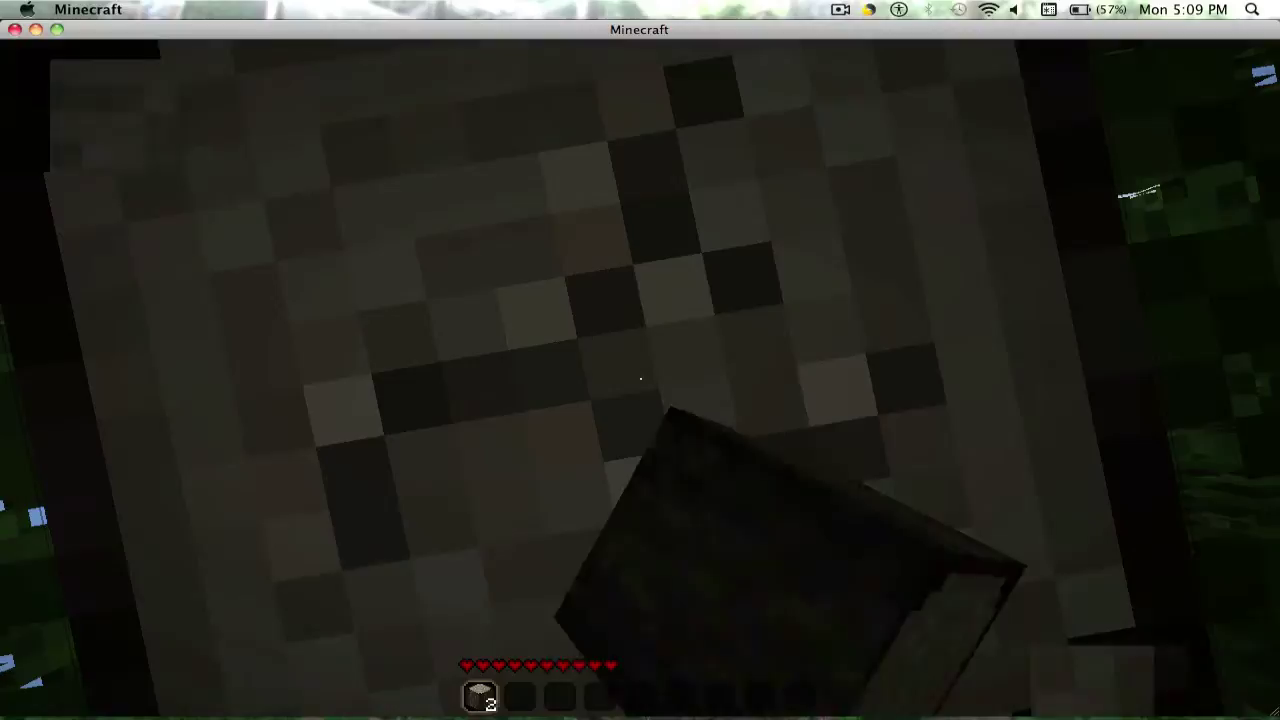
{"action": "left_click_drag", "start_coordinate": [640, 379], "coordinate": [640, 379]}
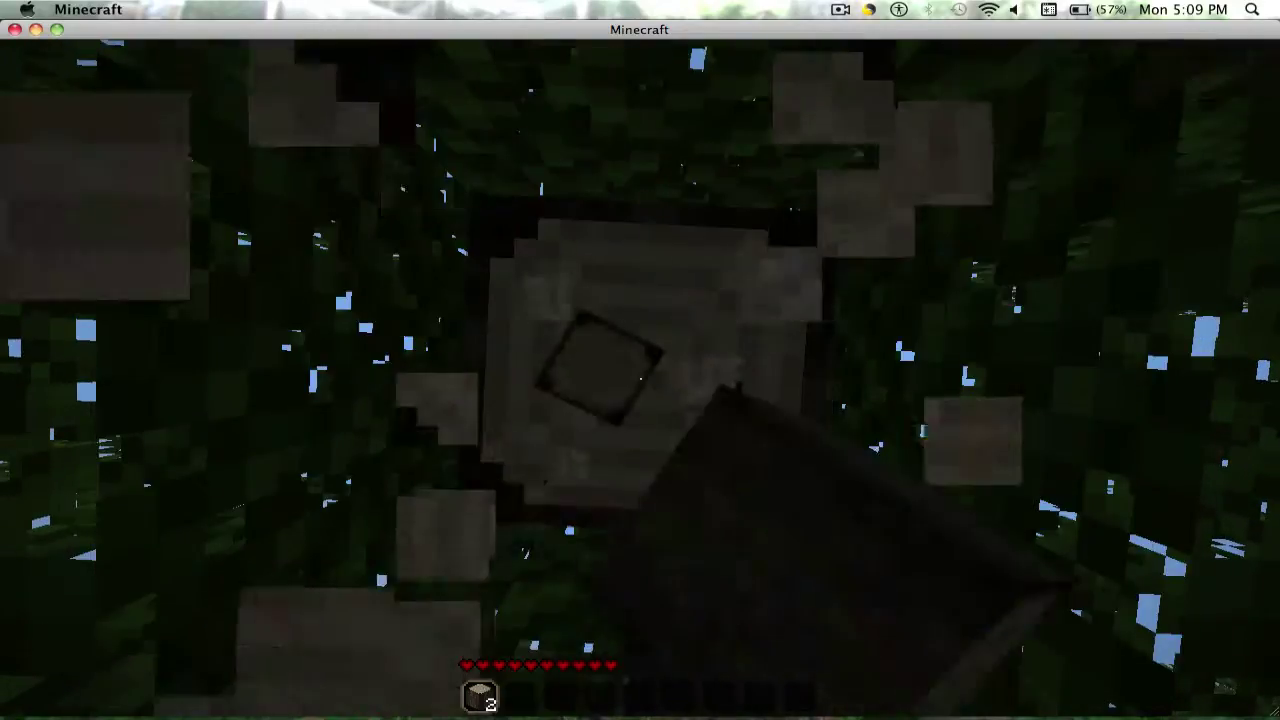
{"action": "left_click_drag", "start_coordinate": [640, 379], "coordinate": [640, 379]}
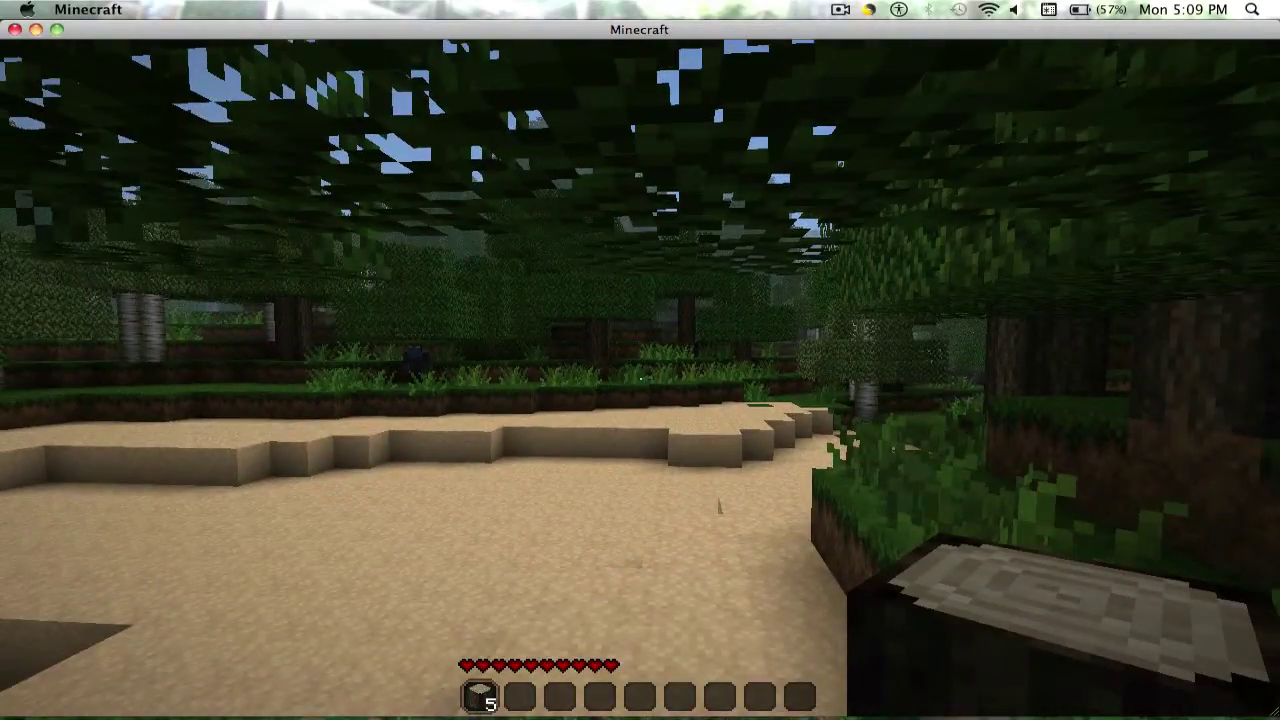
Step: Check the inventory and step further along the beach
{"action": "key", "text": "e"}
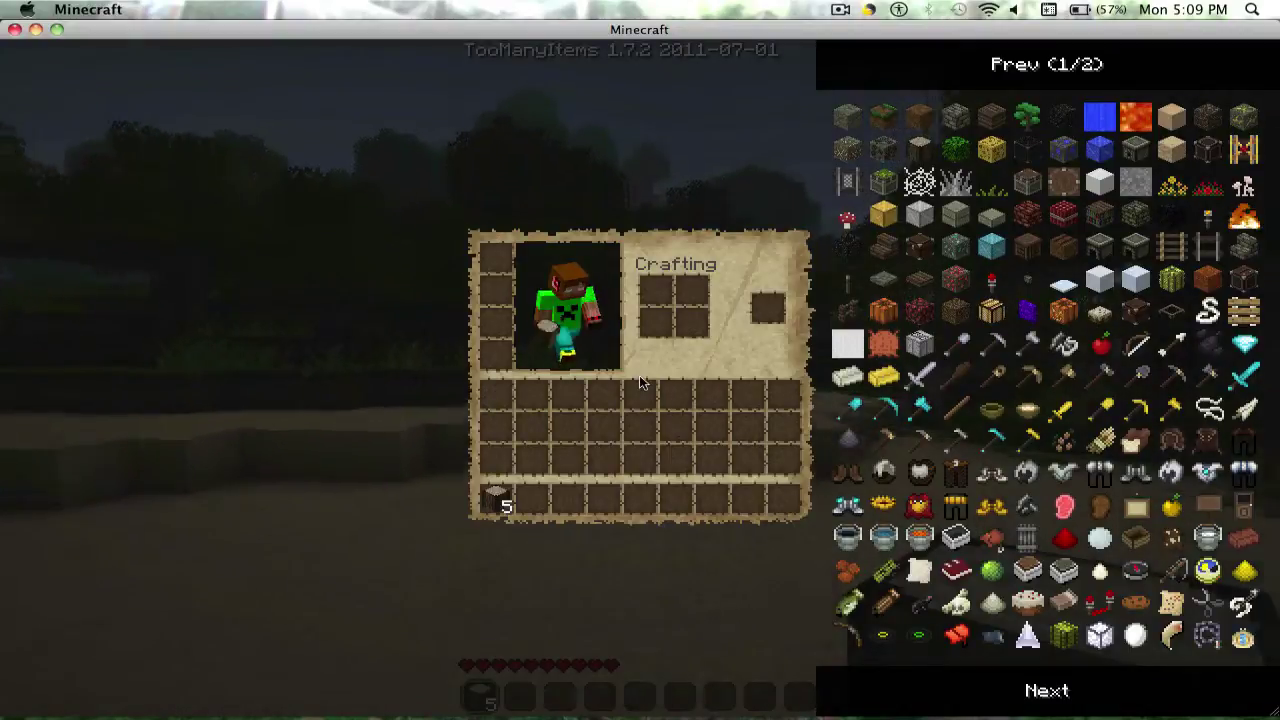
{"action": "key", "text": "e"}
{"action": "key", "text": "e"}
{"action": "key", "text": "e"}
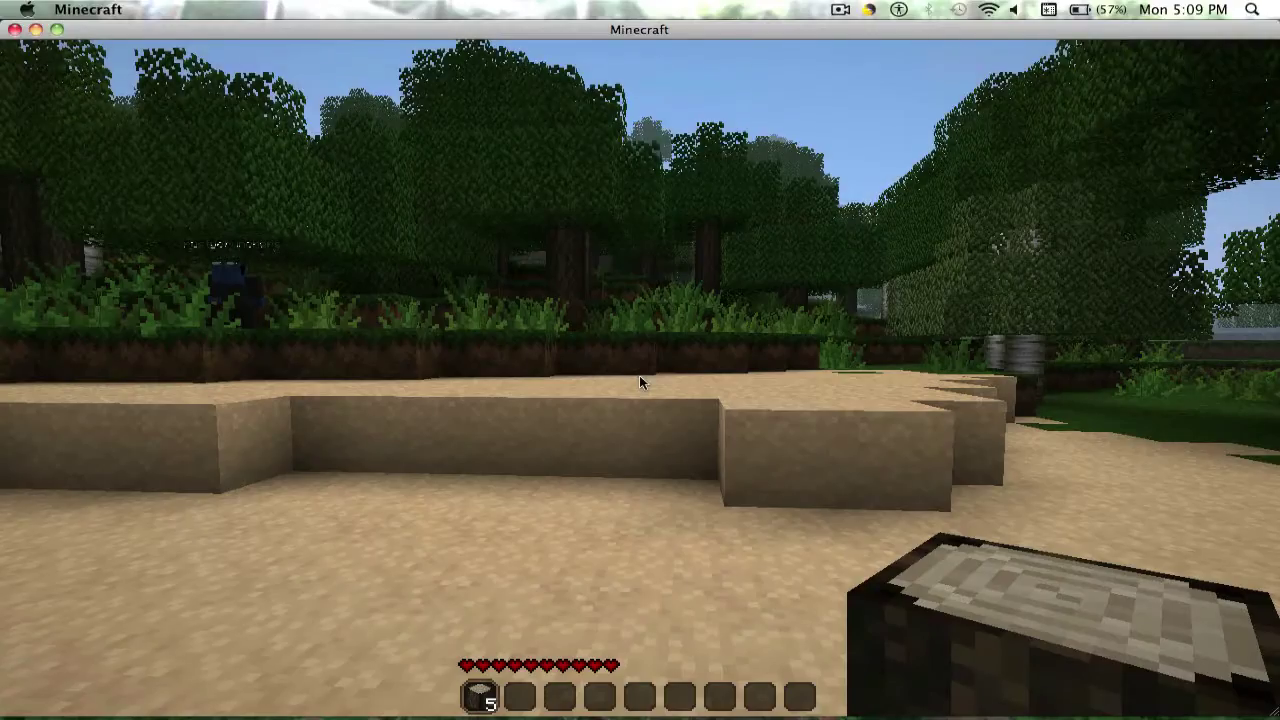
{"action": "key", "text": "w"}
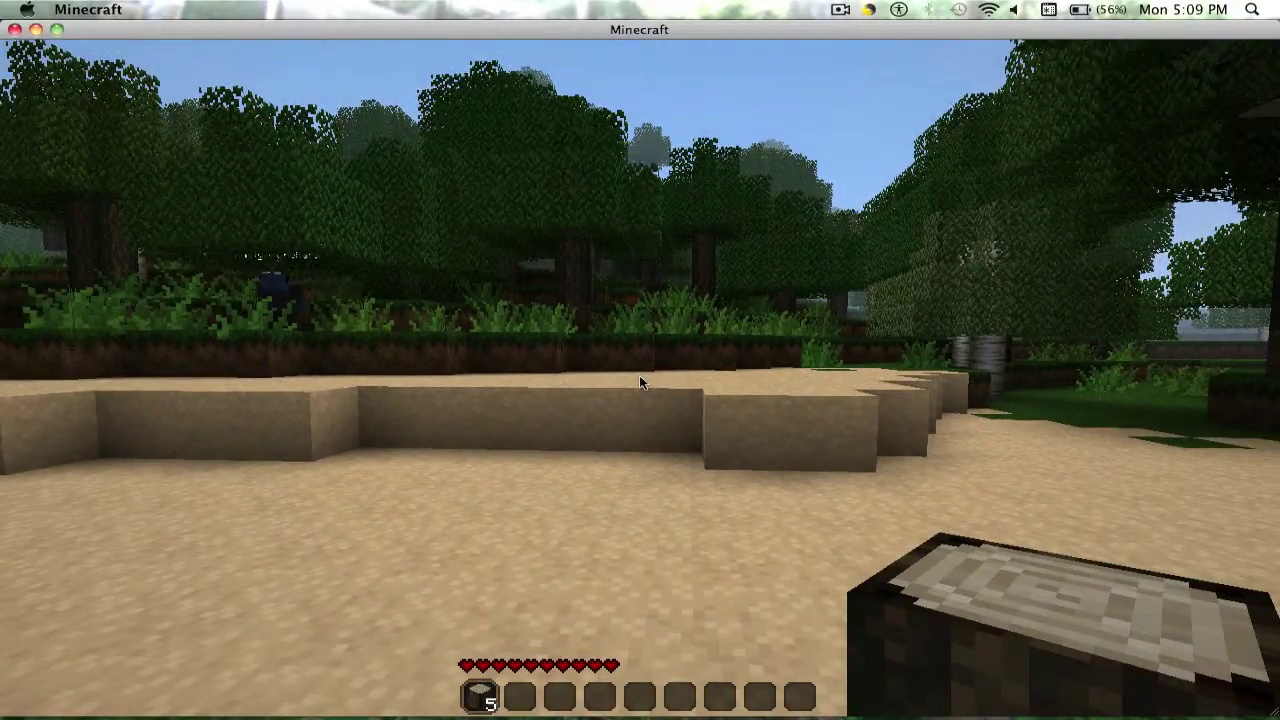
Step: Craft the five logs into twenty planks, then into a crafting table
{"action": "key", "text": "e"}
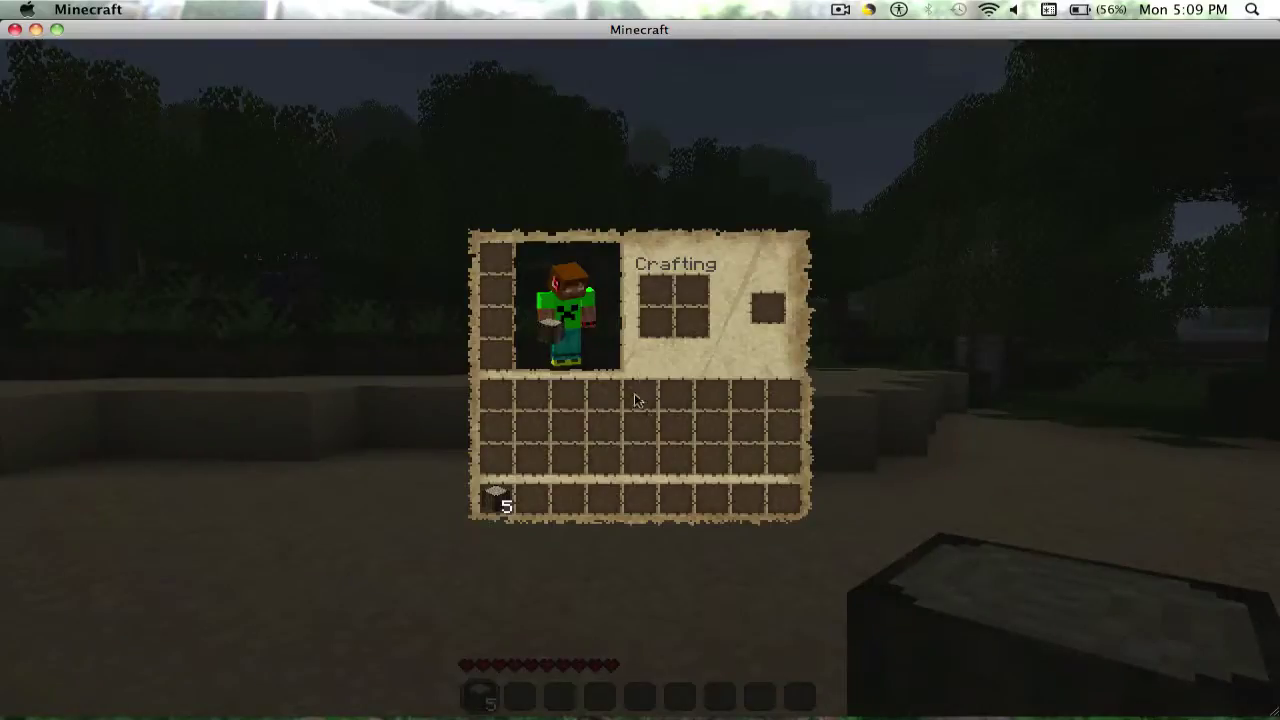
{"action": "left_click", "coordinate": [497, 497]}
{"action": "left_click", "coordinate": [655, 323]}
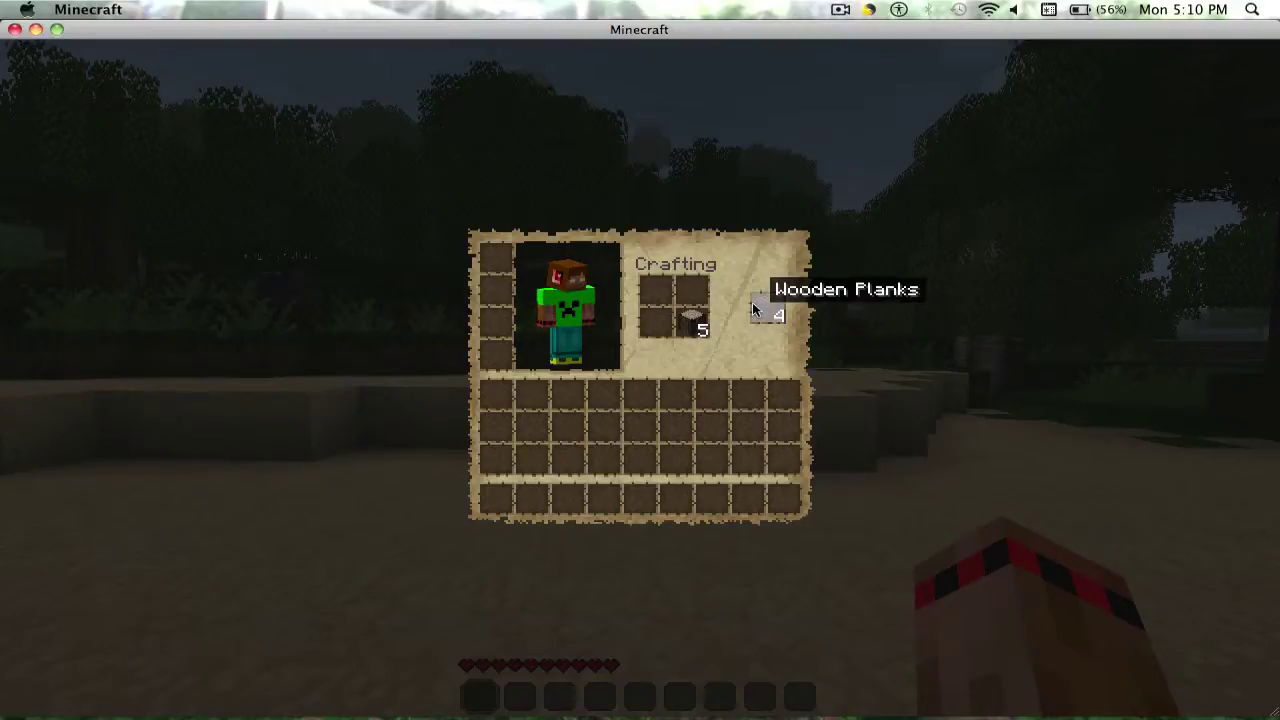
{"action": "left_click", "coordinate": [752, 304], "text": "shift"}
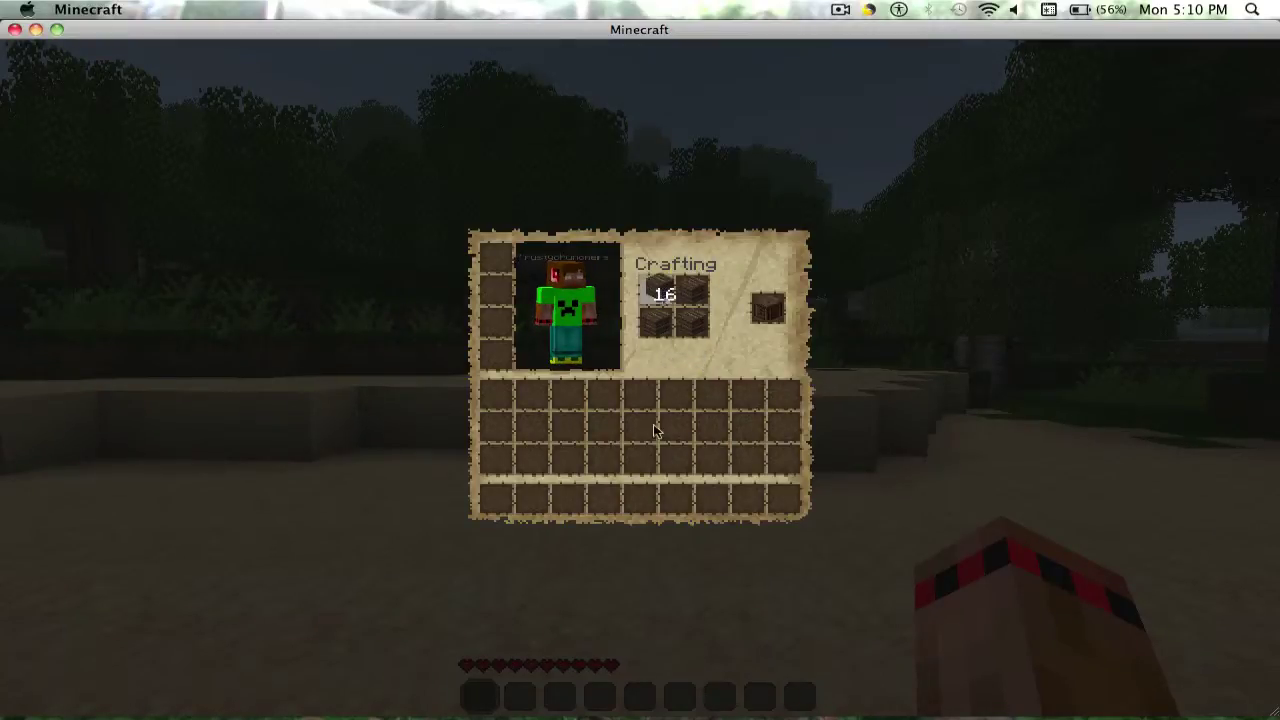
{"action": "left_click", "coordinate": [759, 306], "text": "shift"}
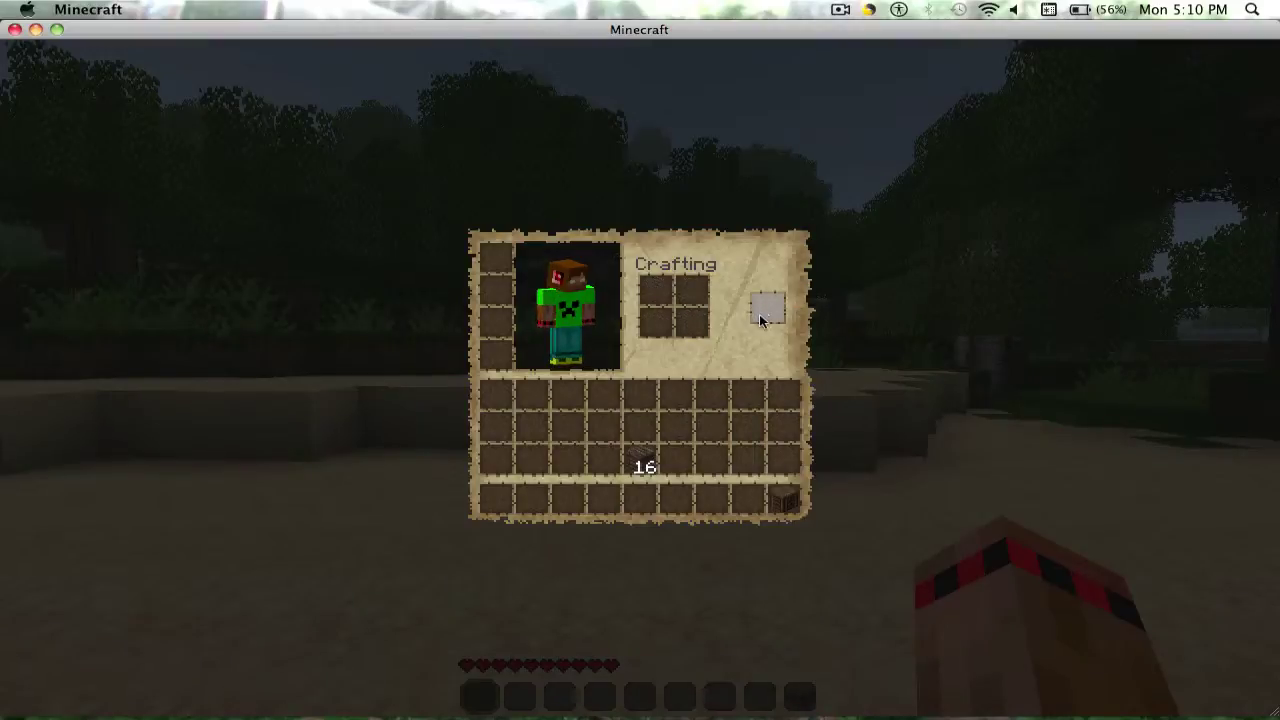
{"action": "key", "text": "e"}
{"action": "scroll", "coordinate": [640, 360], "scroll_direction": "down", "scroll_amount": 4}
{"action": "scroll", "coordinate": [640, 360], "scroll_direction": "down", "scroll_amount": 2}
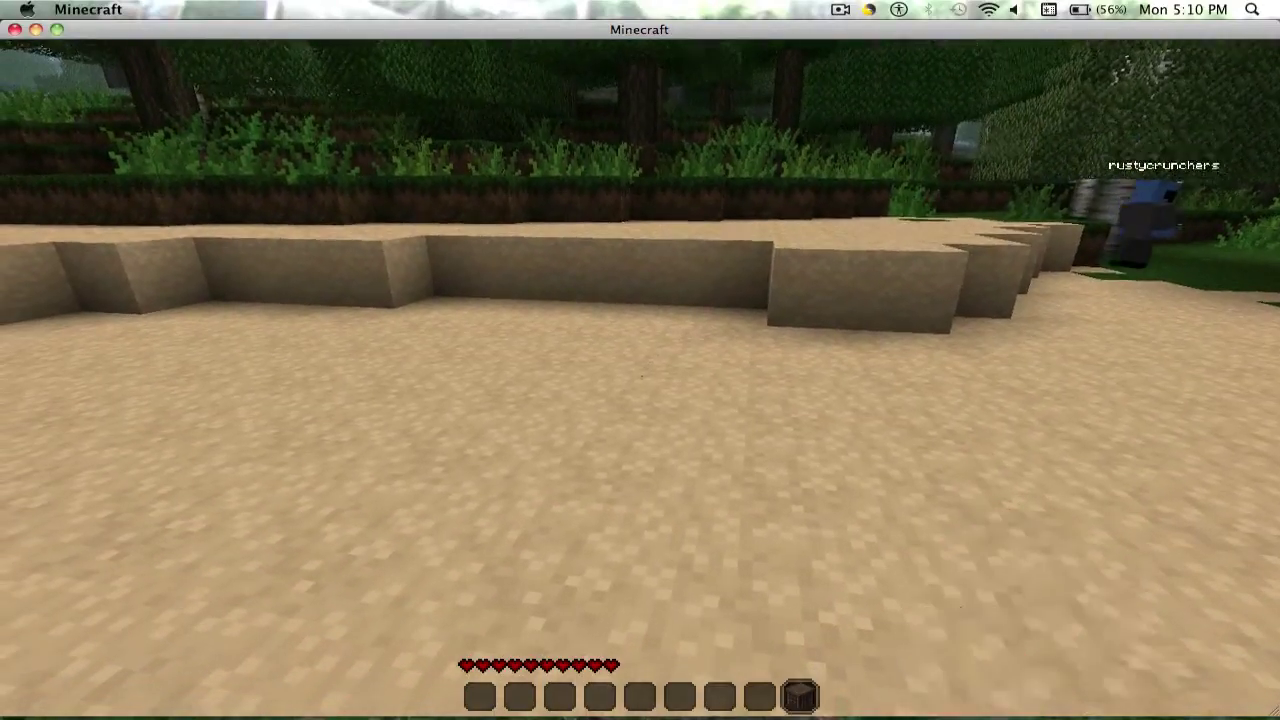
Step: Place the crafting table and craft a wooden pickaxe from sticks and planks
{"action": "right_click", "coordinate": [640, 360]}
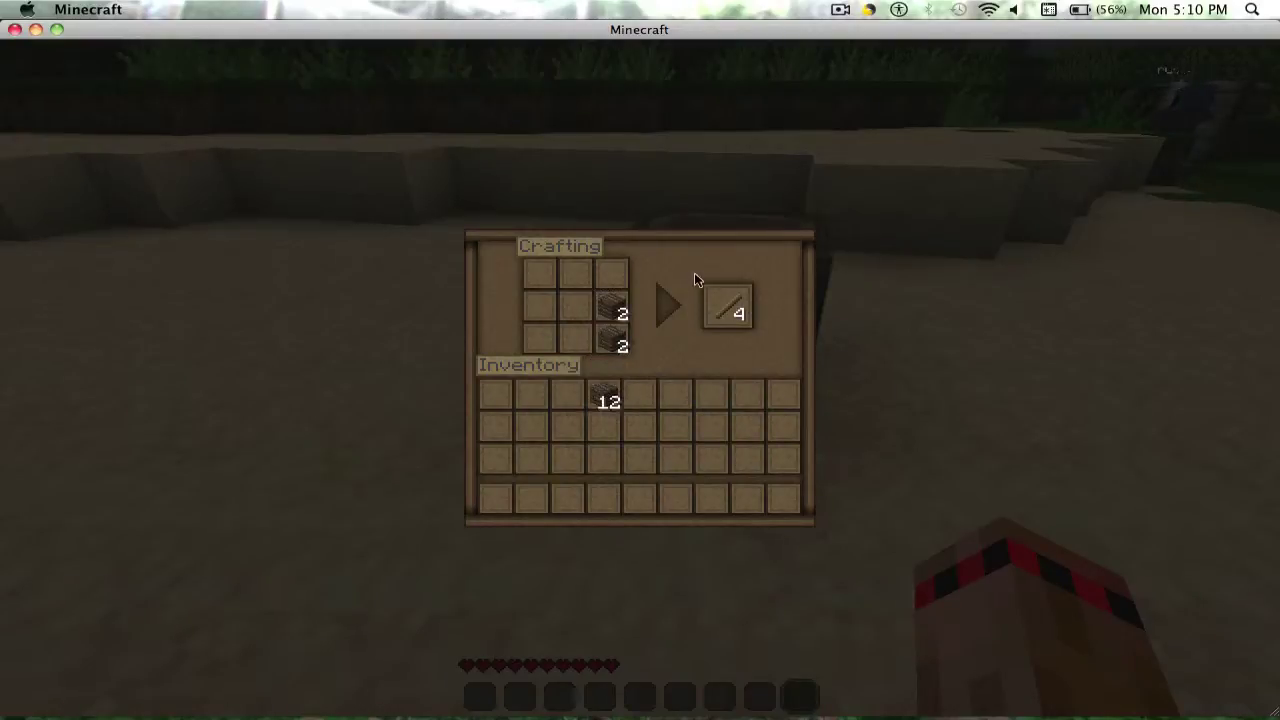
{"action": "left_click", "coordinate": [576, 306]}
{"action": "right_click", "coordinate": [576, 306]}
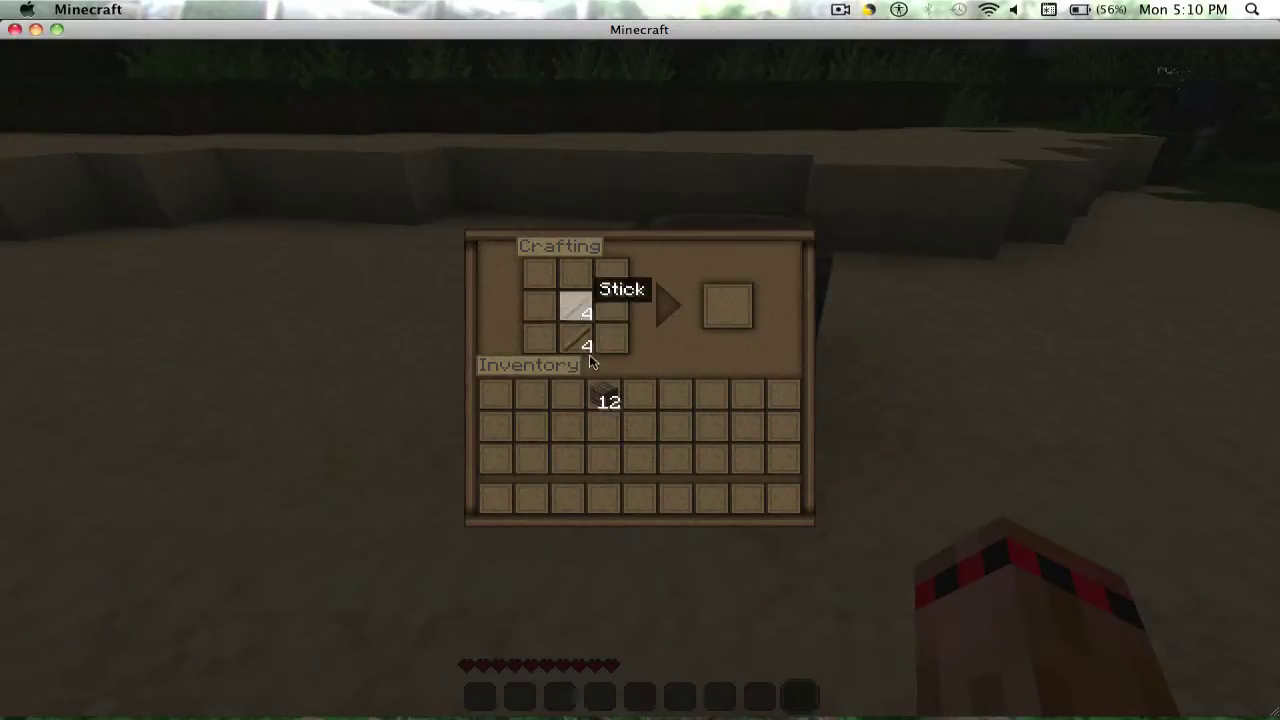
{"action": "left_click", "coordinate": [578, 340]}
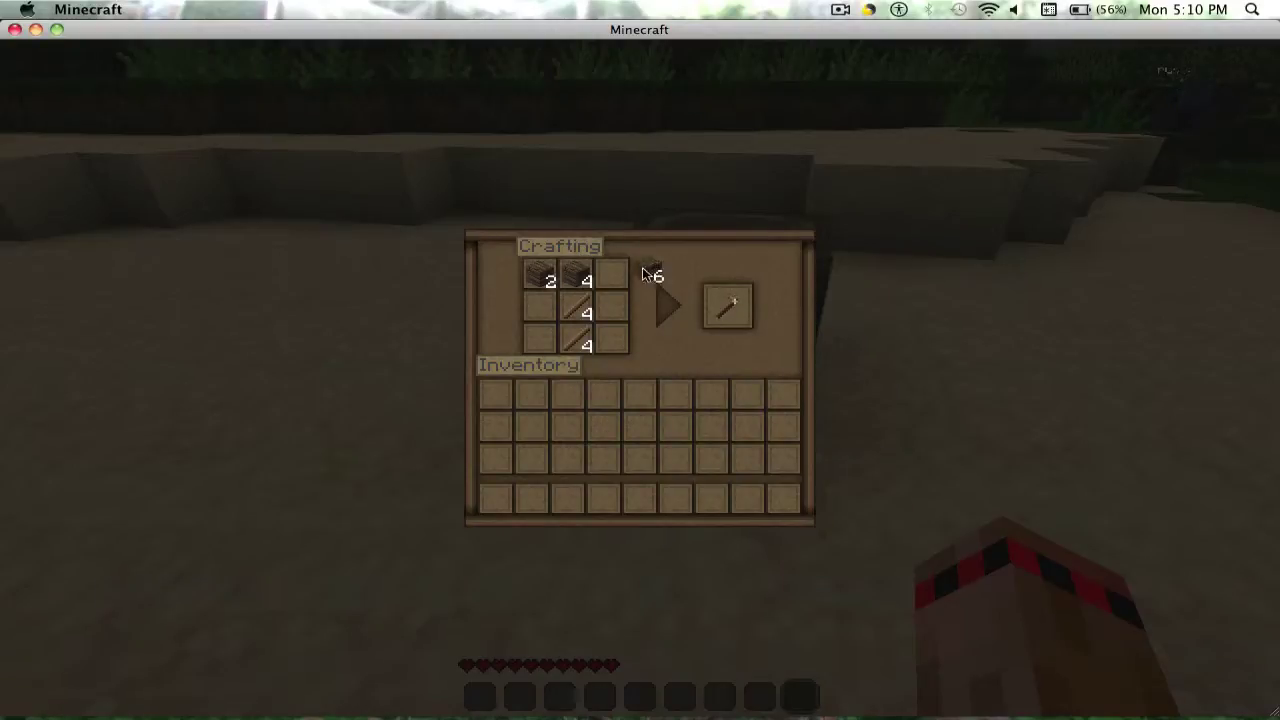
{"action": "left_click", "coordinate": [725, 309], "text": "shift"}
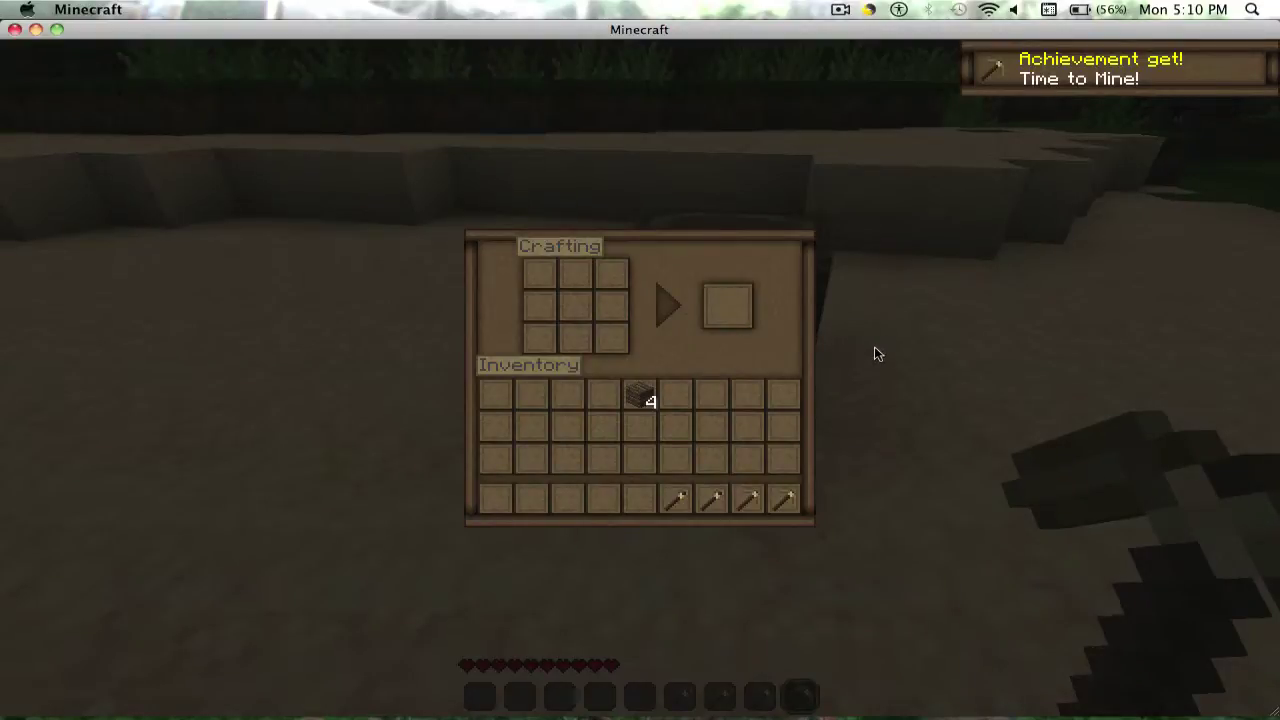
{"action": "key", "text": "e"}
Step: Test-swing the new pickaxe, then collect four crafted sticks from the inventory
{"action": "key", "text": "w"}
{"action": "left_click", "coordinate": [640, 360]}
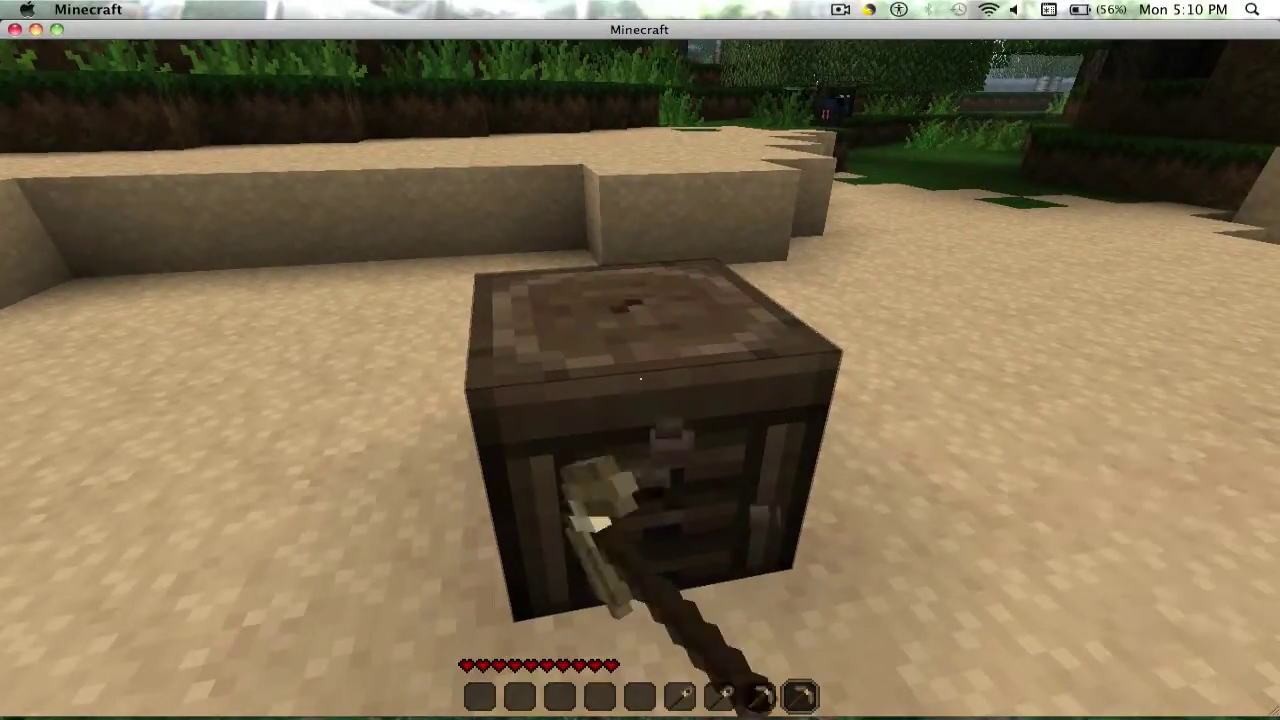
{"action": "key", "text": "e"}
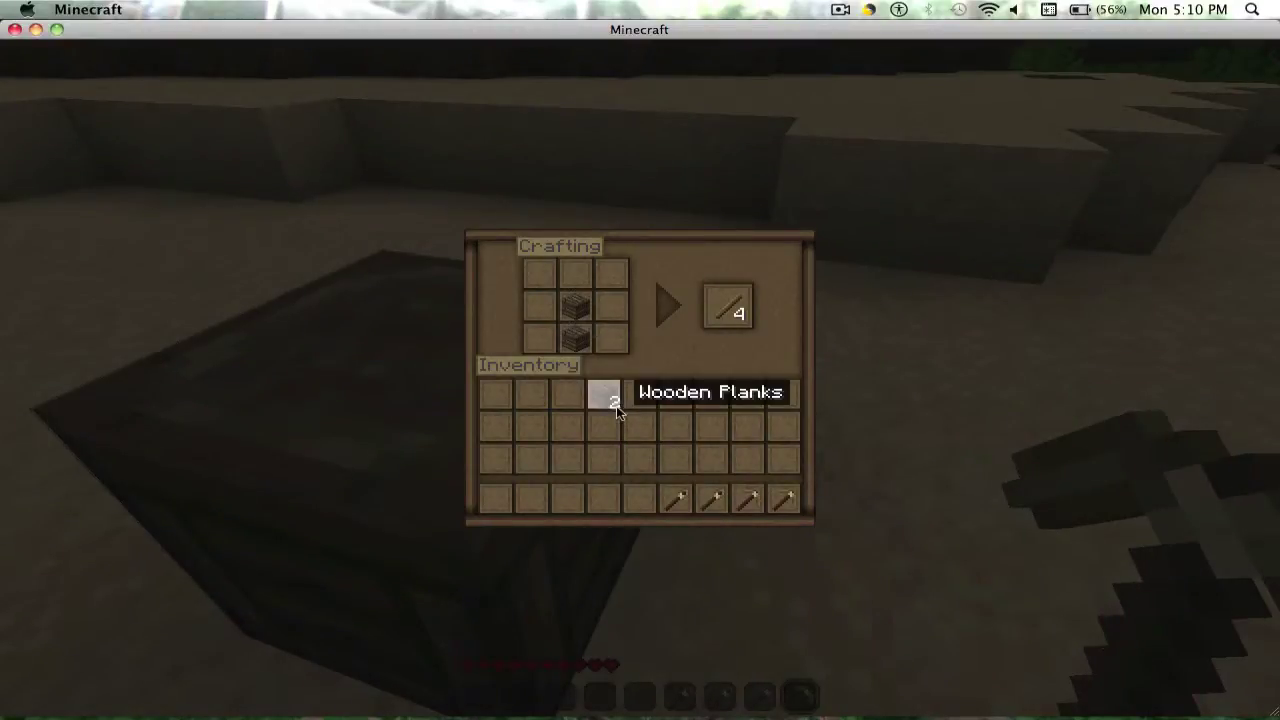
{"action": "left_click", "coordinate": [746, 306]}
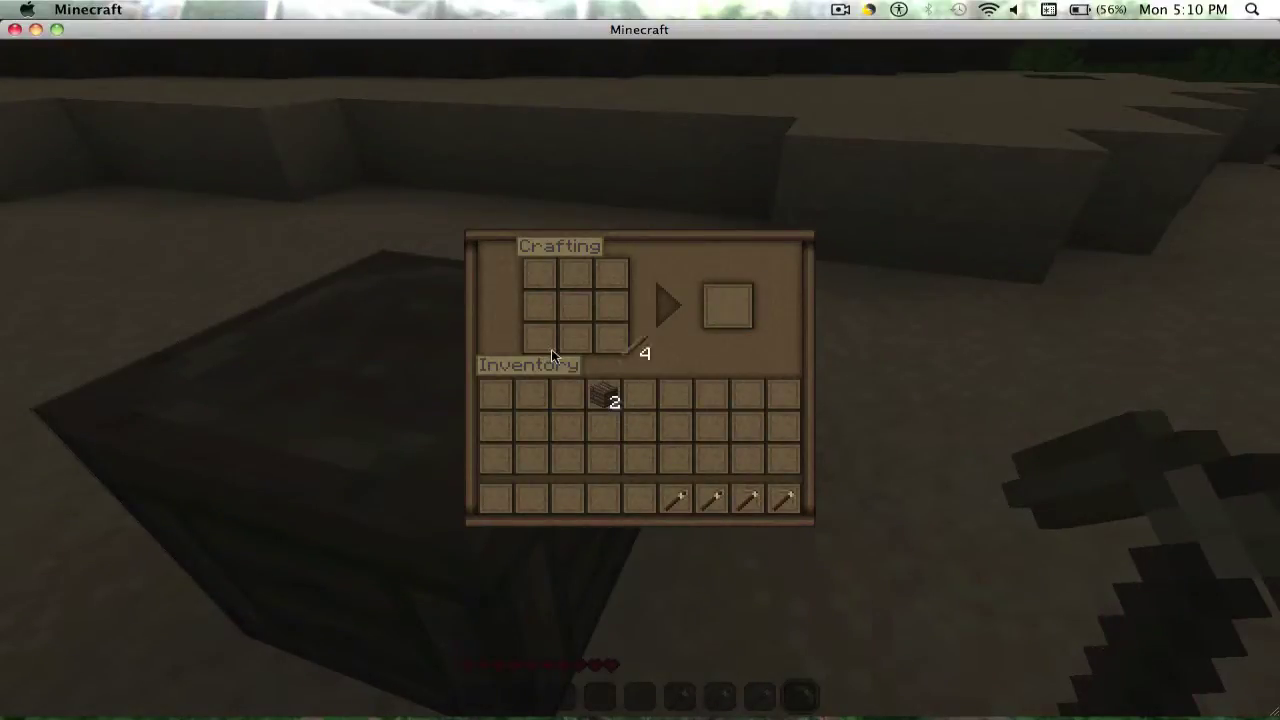
Step: Leave the crafting screen and chop a log from a nearby tree bare-handed
{"action": "key", "text": "e"}
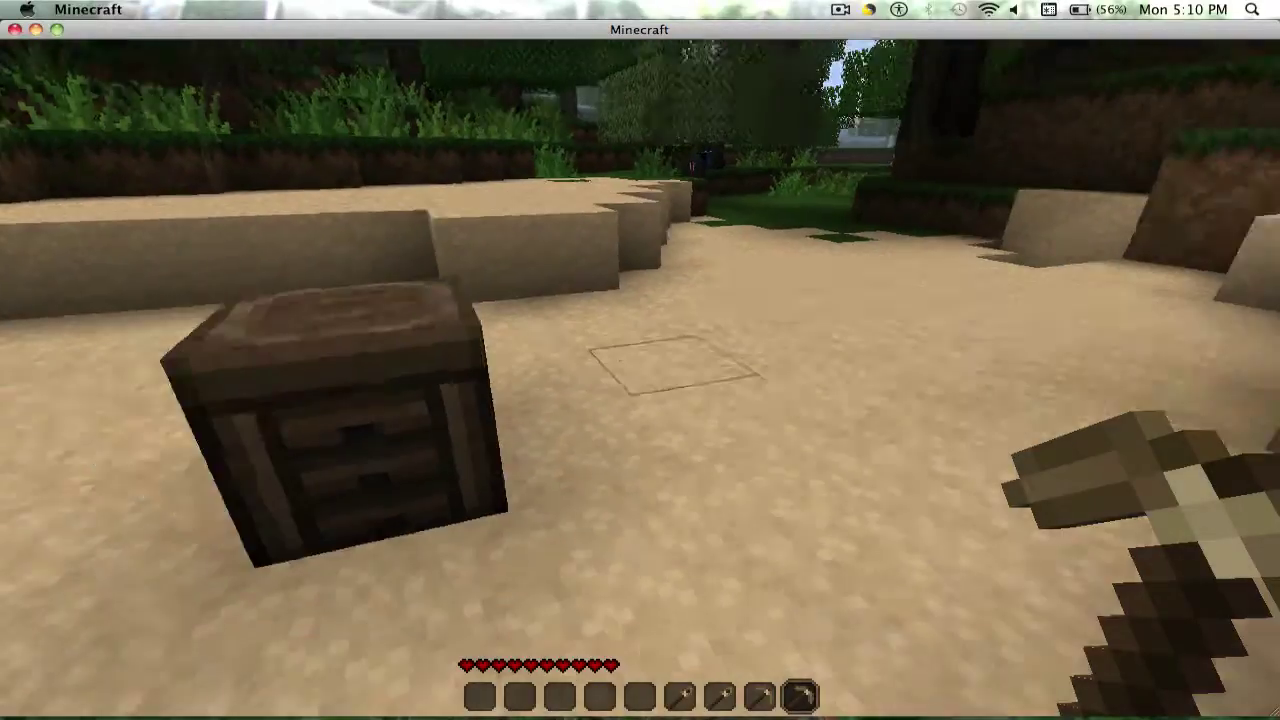
{"action": "key", "text": "w"}
{"action": "key", "text": "5"}
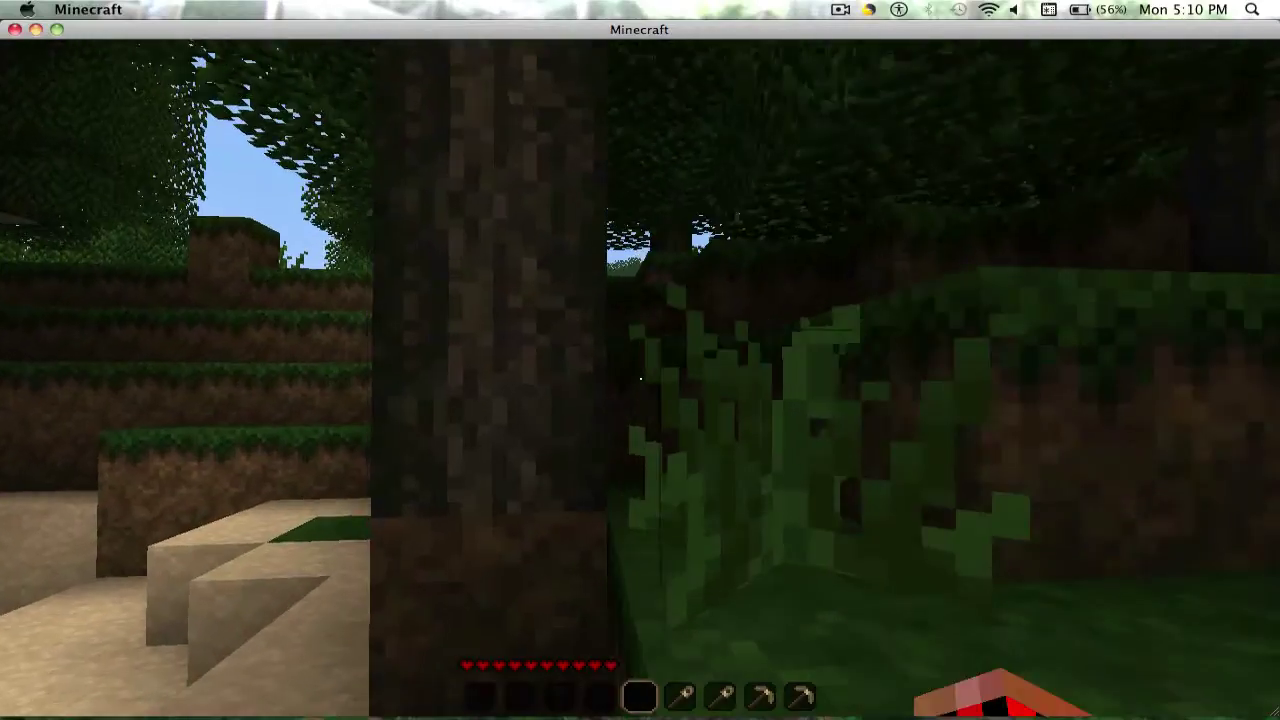
{"action": "left_click", "coordinate": [640, 380]}
{"action": "left_click_drag", "start_coordinate": [640, 380], "coordinate": [640, 380]}
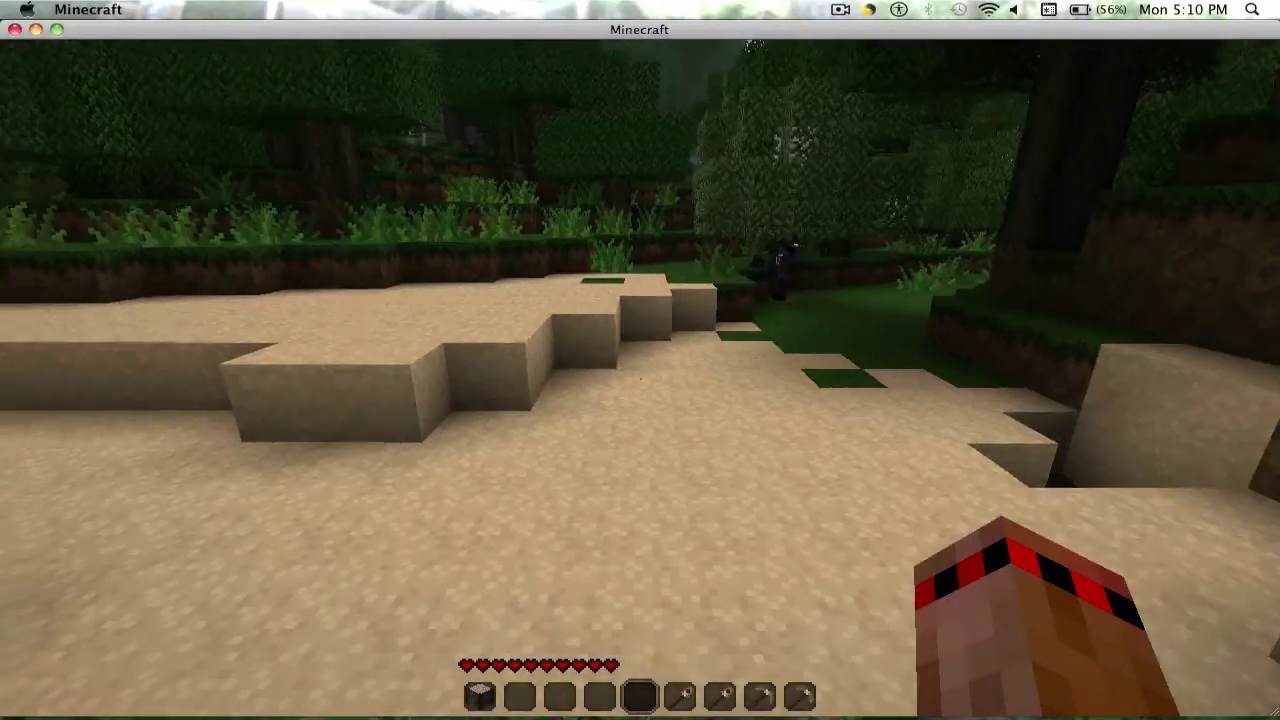
Step: At the crafting table, make planks and lay them out in the wooden axe pattern
{"action": "right_click", "coordinate": [640, 360]}
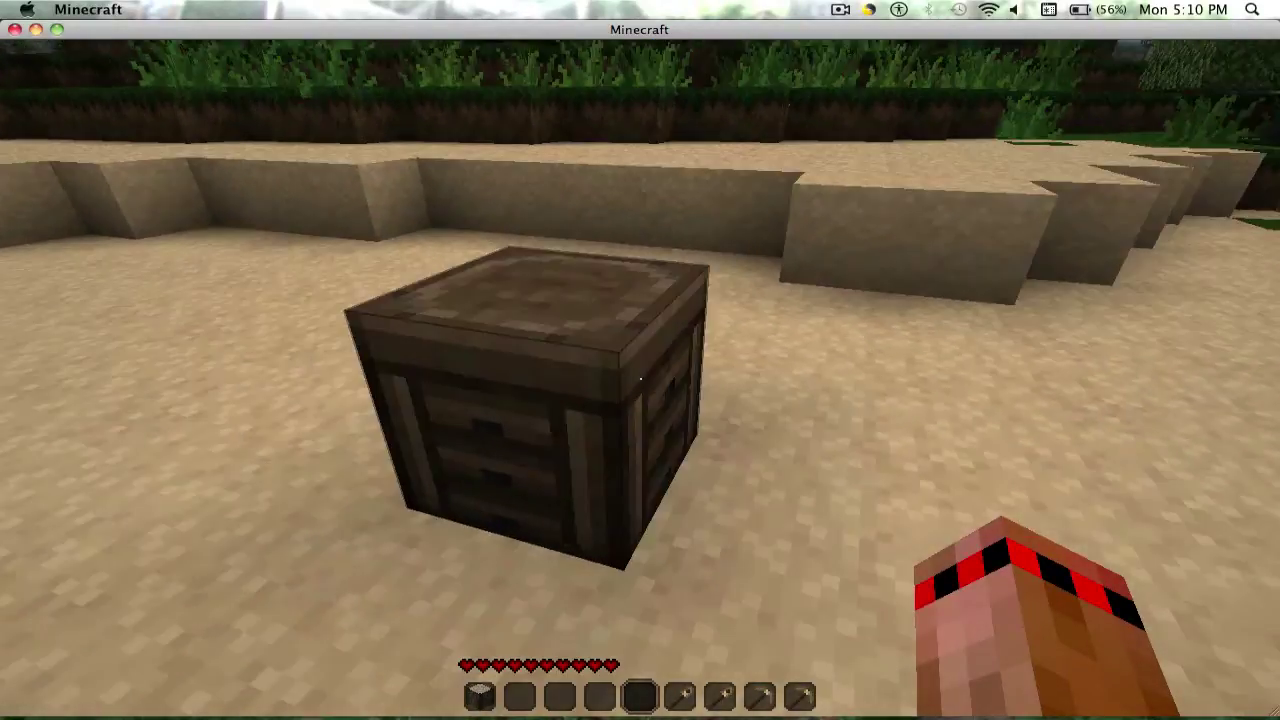
{"action": "right_click", "coordinate": [640, 360]}
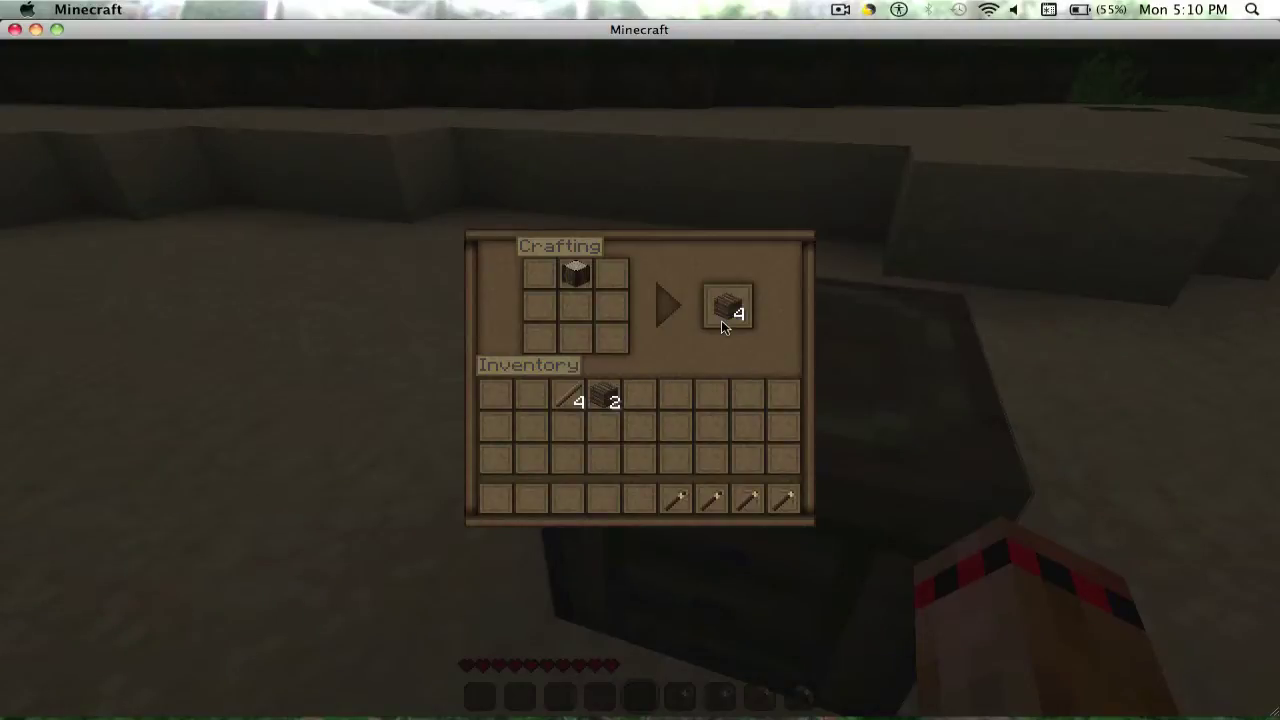
{"action": "left_click", "coordinate": [605, 393]}
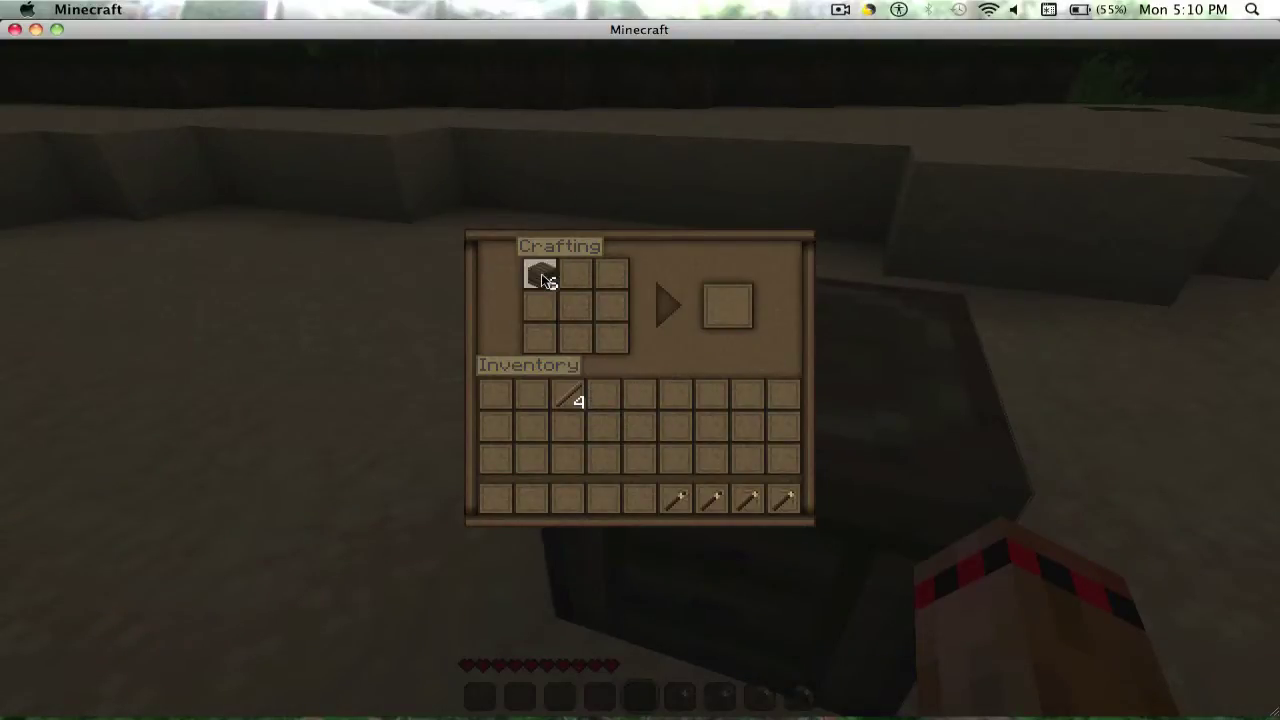
{"action": "right_click", "coordinate": [539, 273]}
{"action": "right_click", "coordinate": [568, 275]}
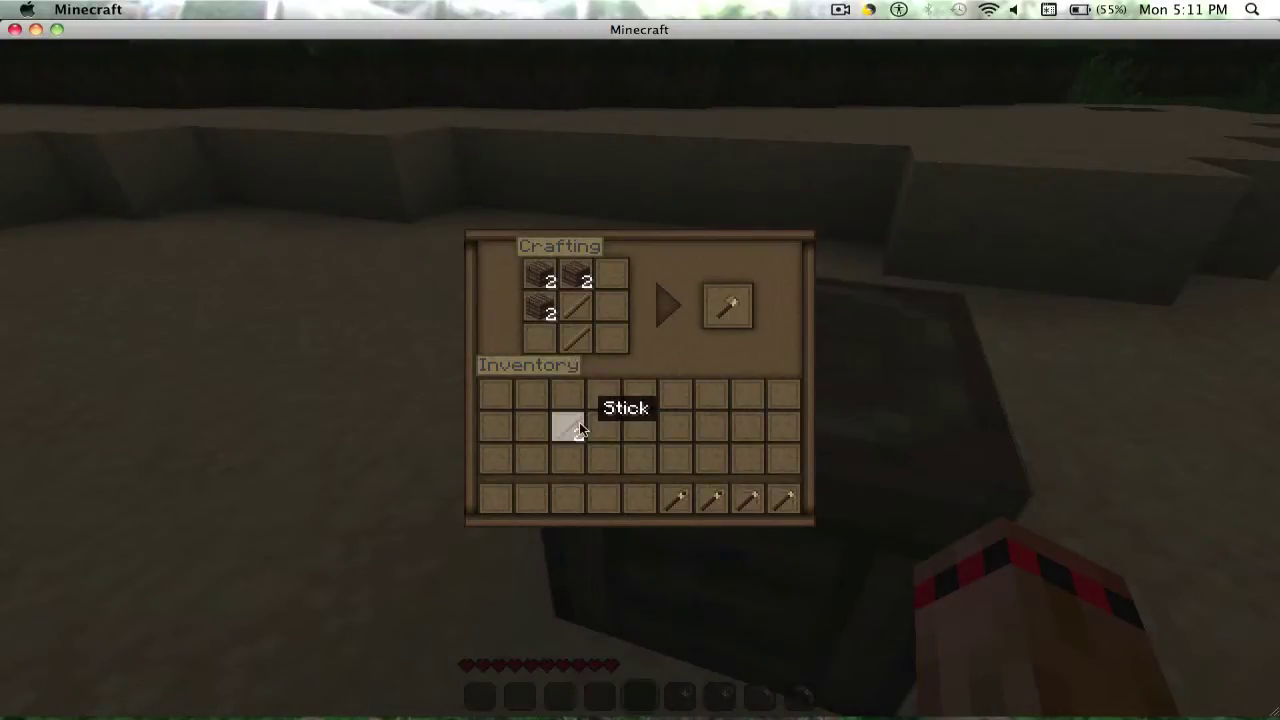
{"action": "key", "text": "e"}
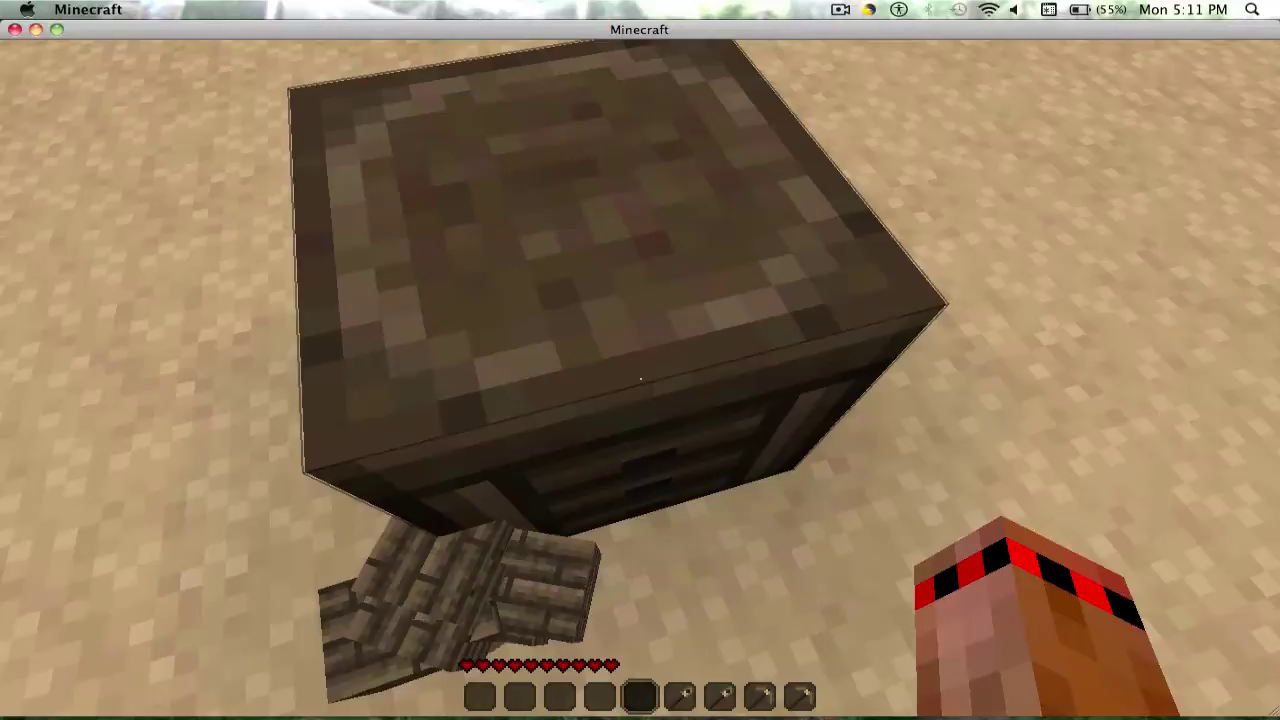
Step: Chop several birch logs from the nearby tree trunks
{"action": "key", "text": "w"}
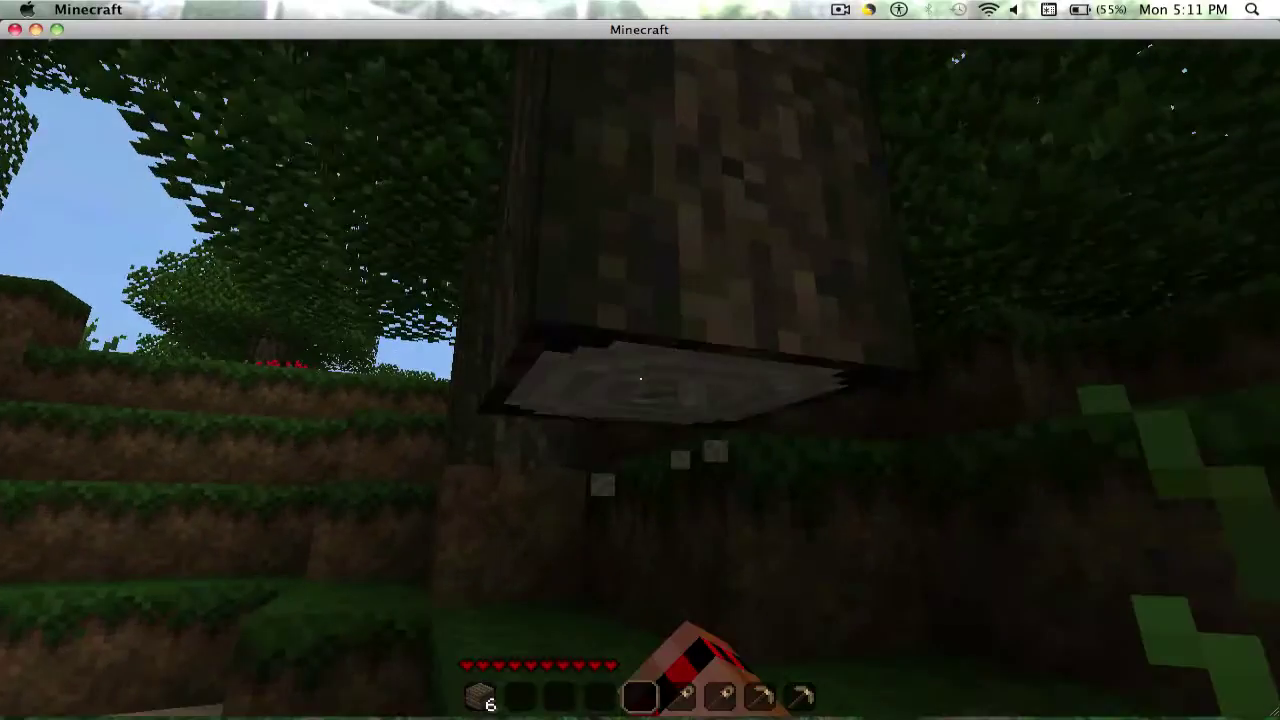
{"action": "left_click", "coordinate": [640, 378]}
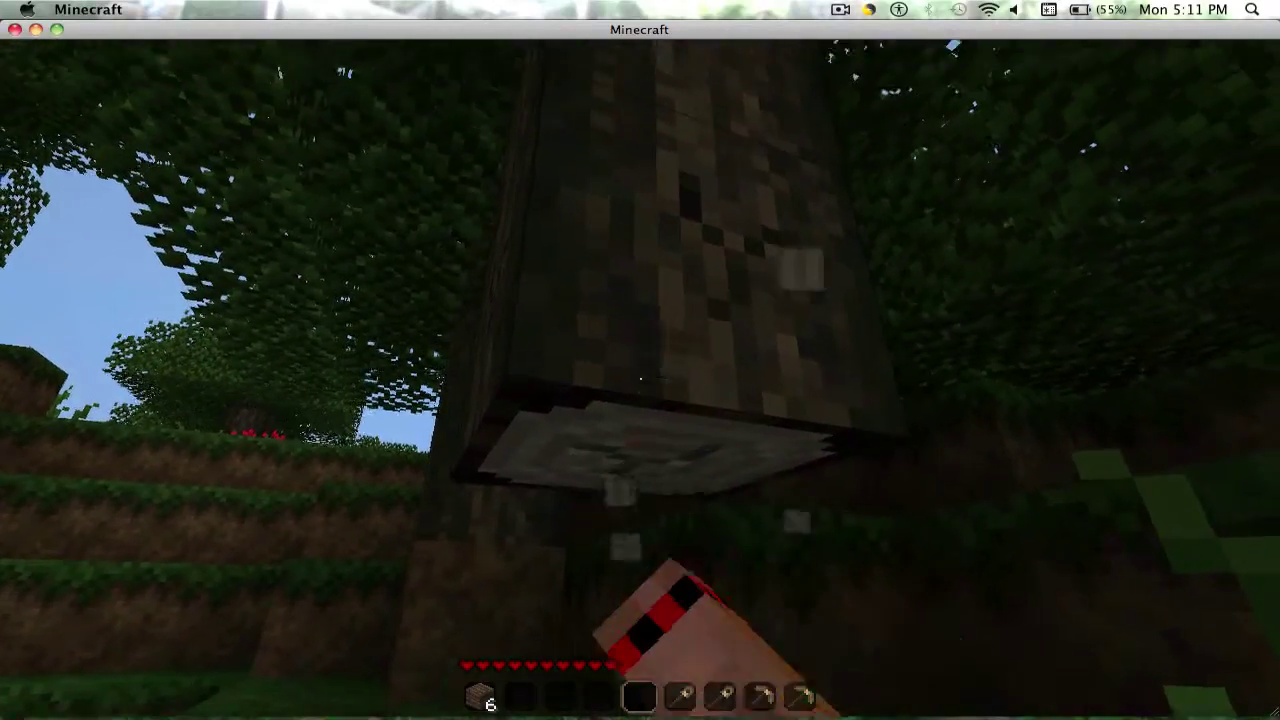
{"action": "left_click_drag", "start_coordinate": [640, 378], "coordinate": [640, 378]}
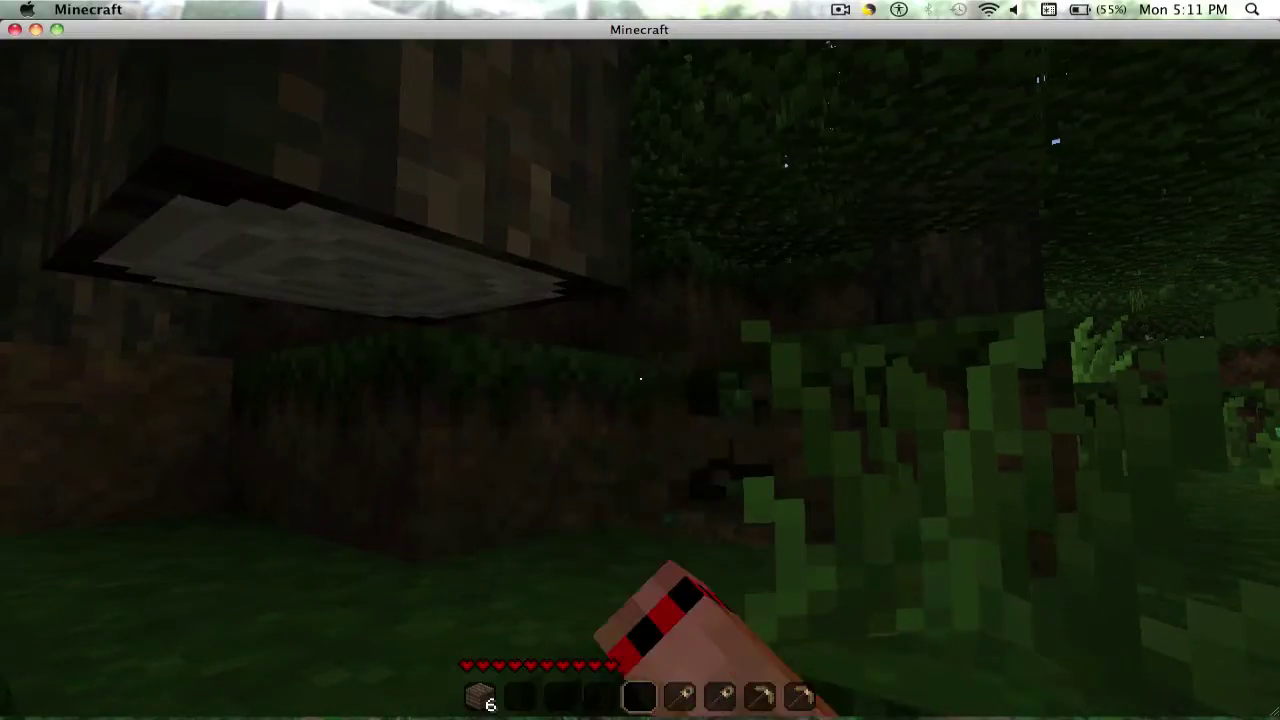
{"action": "left_click", "coordinate": [640, 379]}
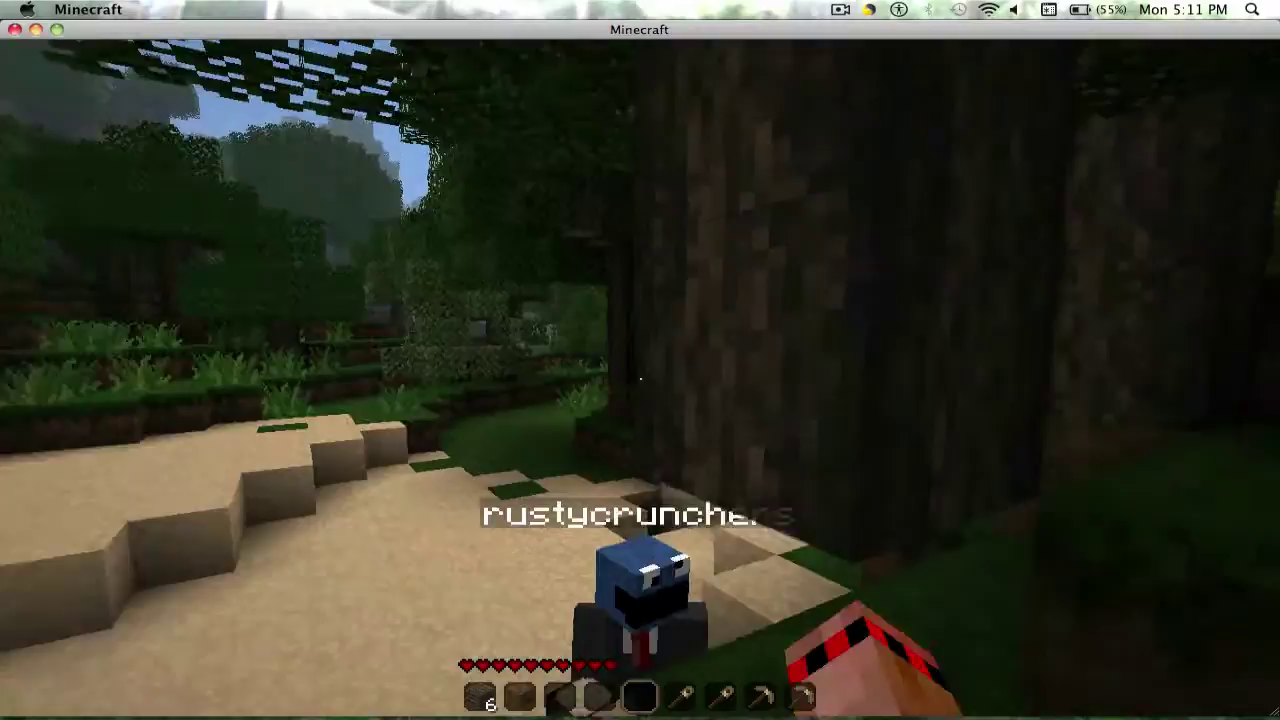
{"action": "left_click", "coordinate": [640, 379]}
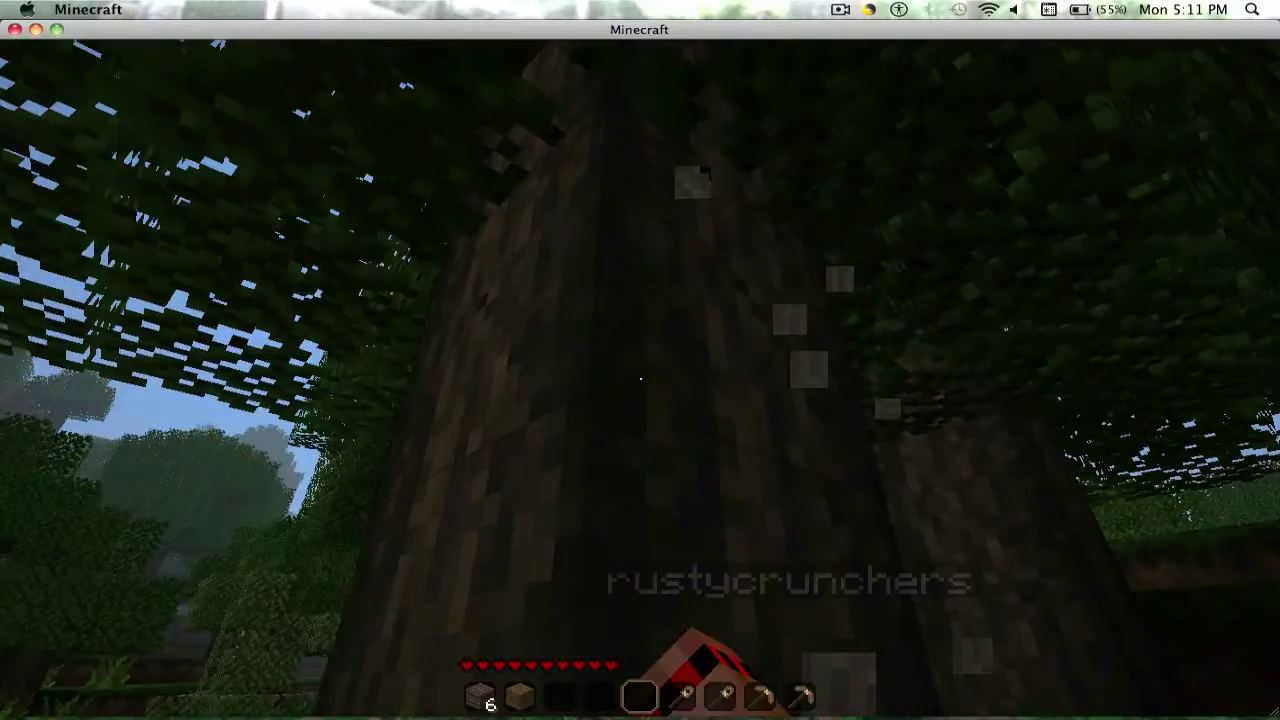
{"action": "left_click", "coordinate": [640, 379]}
{"action": "left_click", "coordinate": [640, 379]}
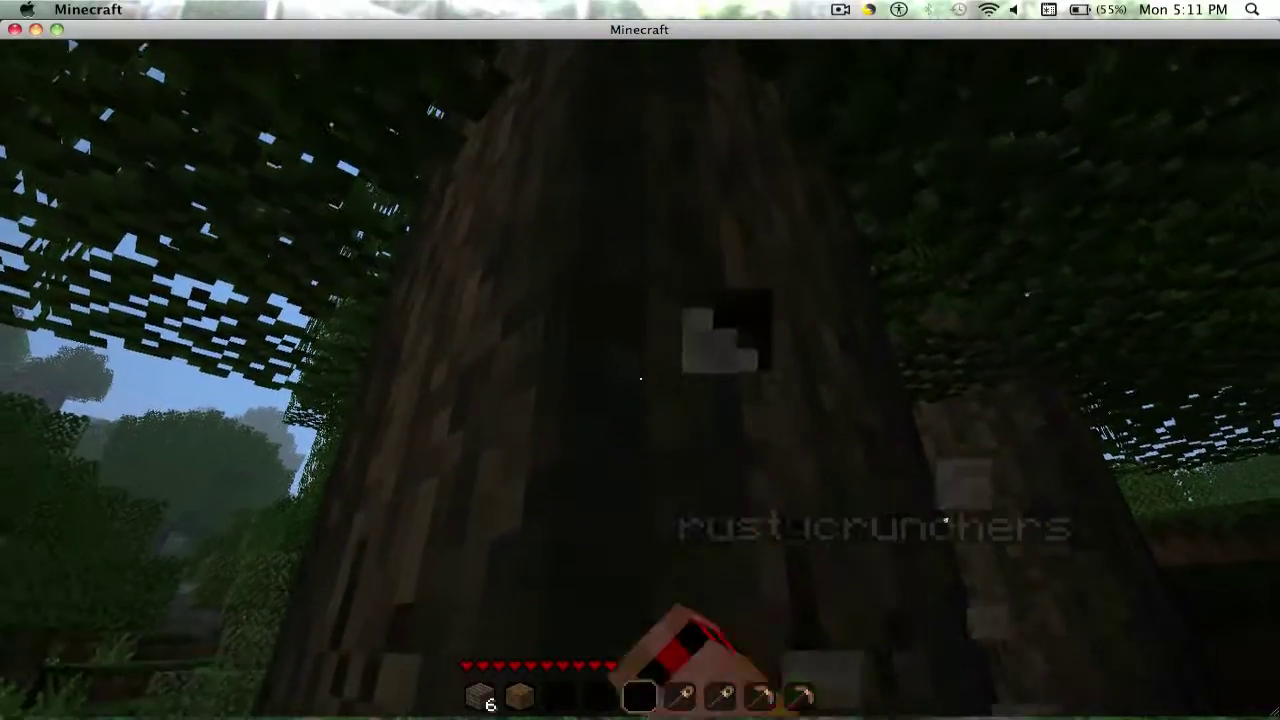
{"action": "left_click", "coordinate": [640, 379]}
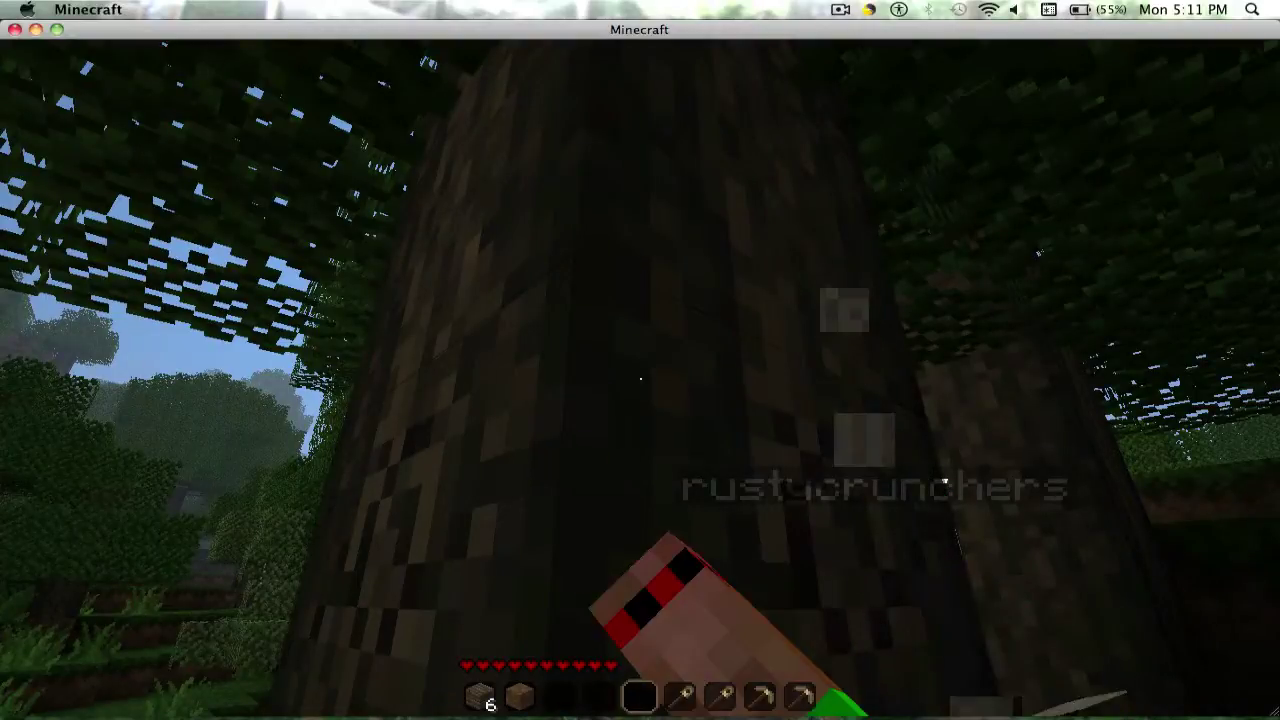
{"action": "left_click", "coordinate": [640, 379]}
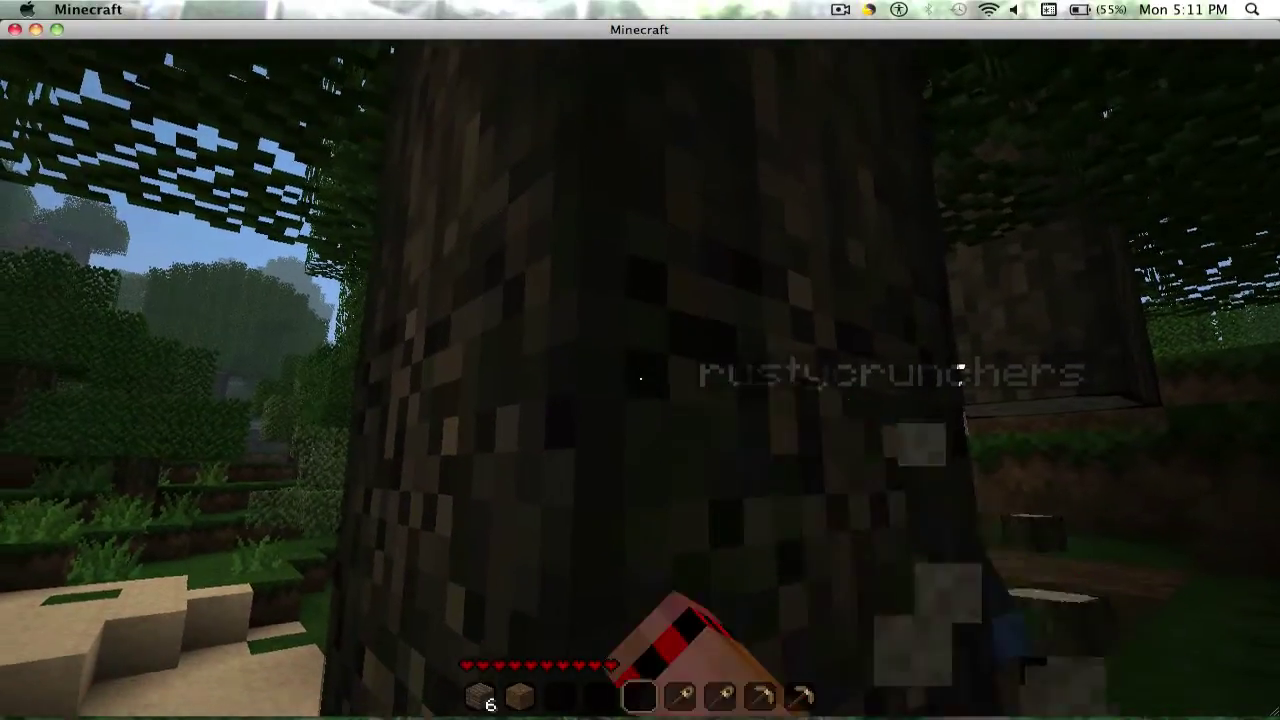
Step: Head toward the grassy hillside and break a log near the other player
{"action": "key", "text": "w"}
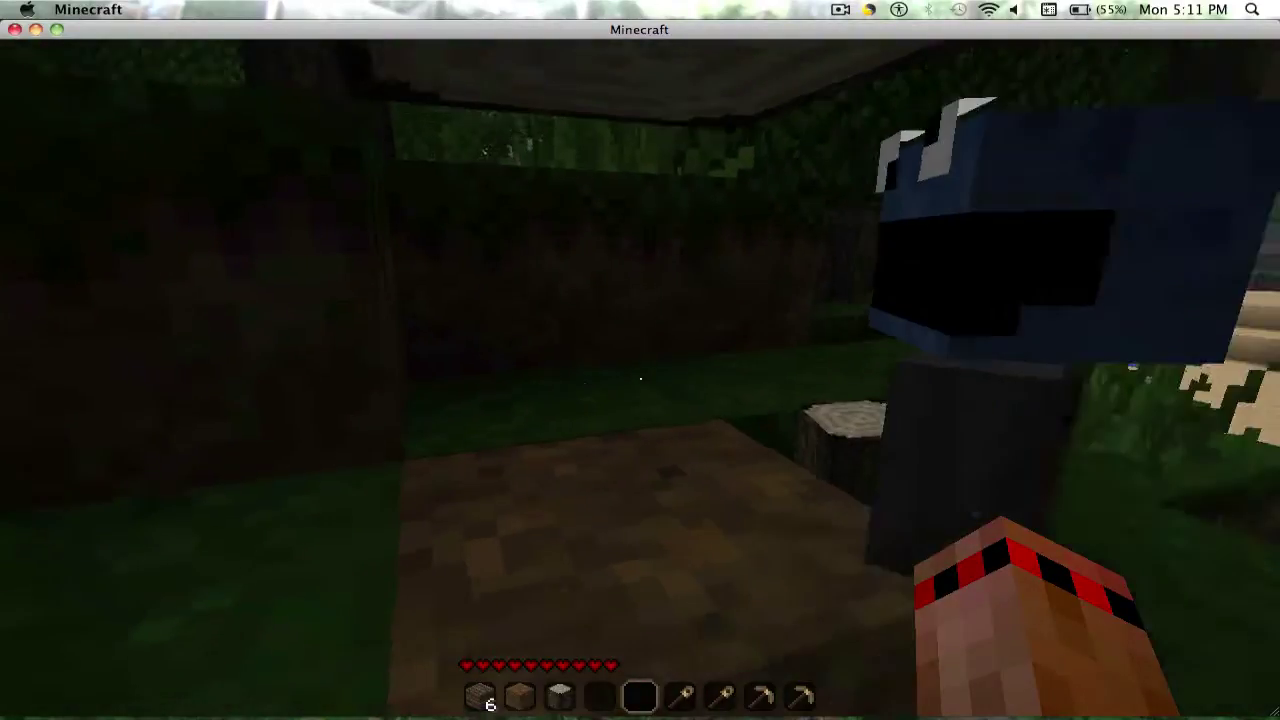
{"action": "left_click", "coordinate": [640, 379]}
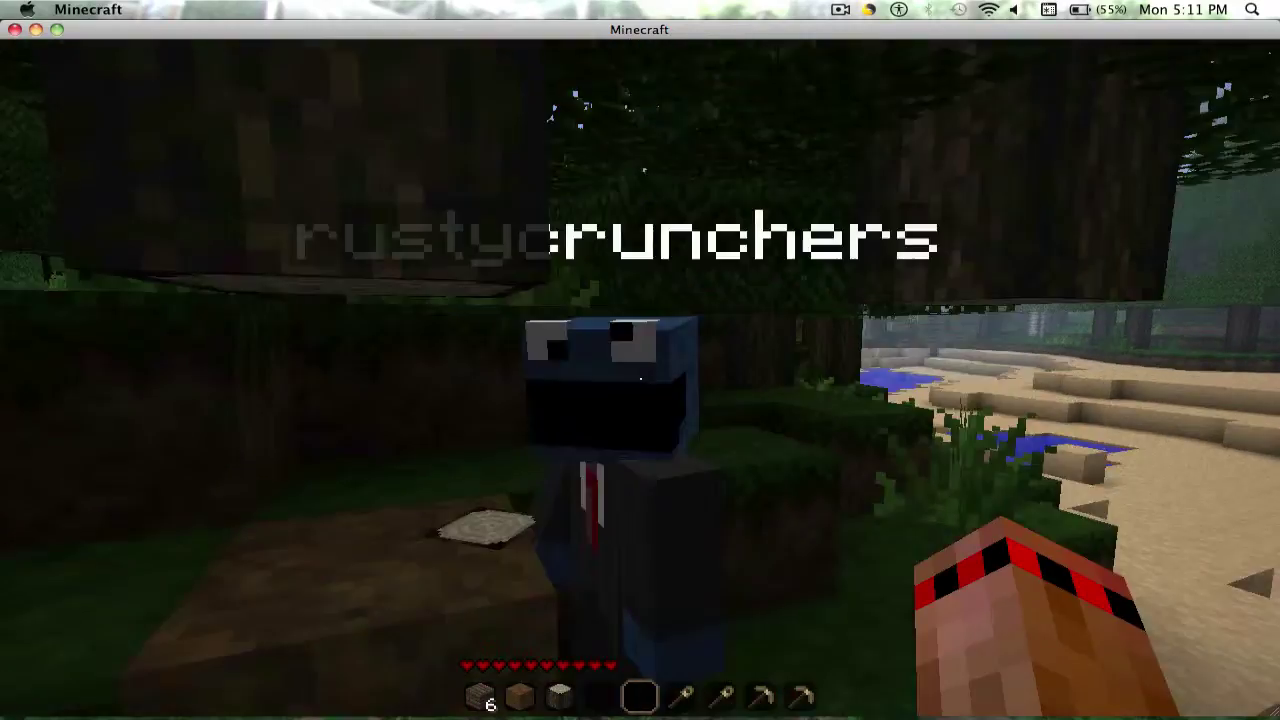
{"action": "left_click", "coordinate": [640, 379]}
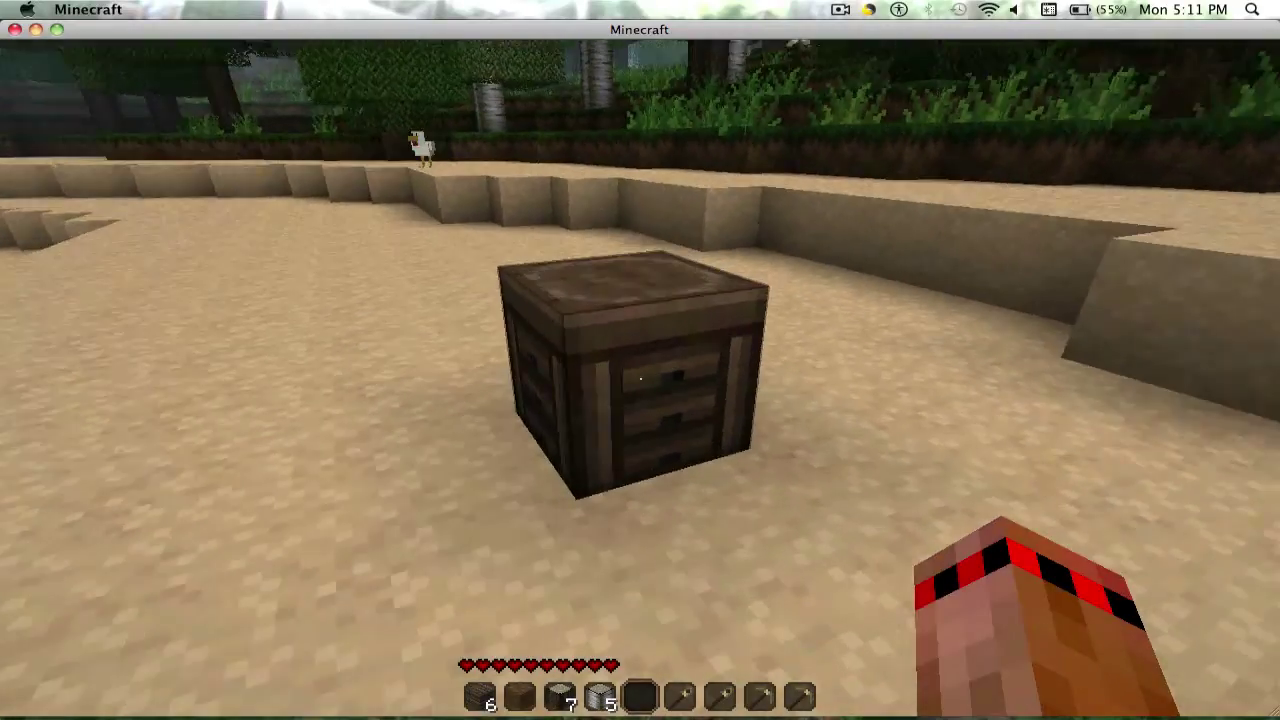
Step: Turn the gathered wood into planks at the crafting table
{"action": "right_click", "coordinate": [640, 378]}
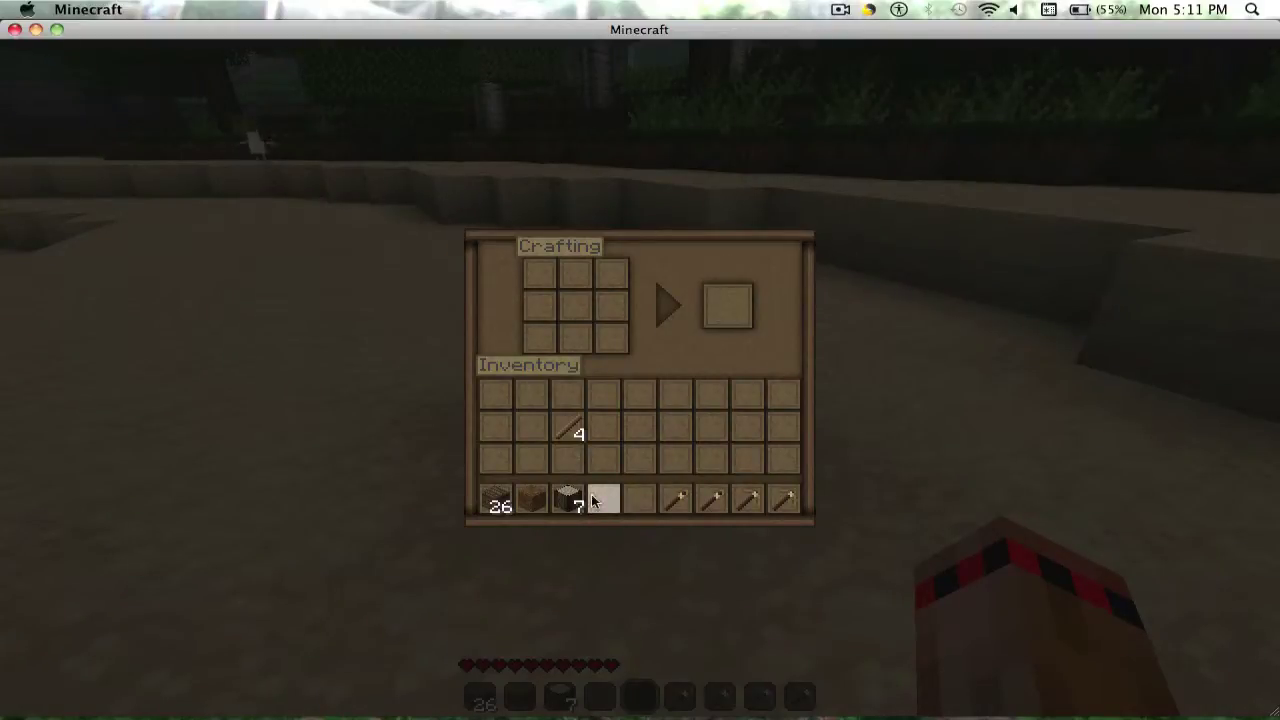
{"action": "left_click", "coordinate": [496, 401]}
{"action": "left_click", "coordinate": [539, 273]}
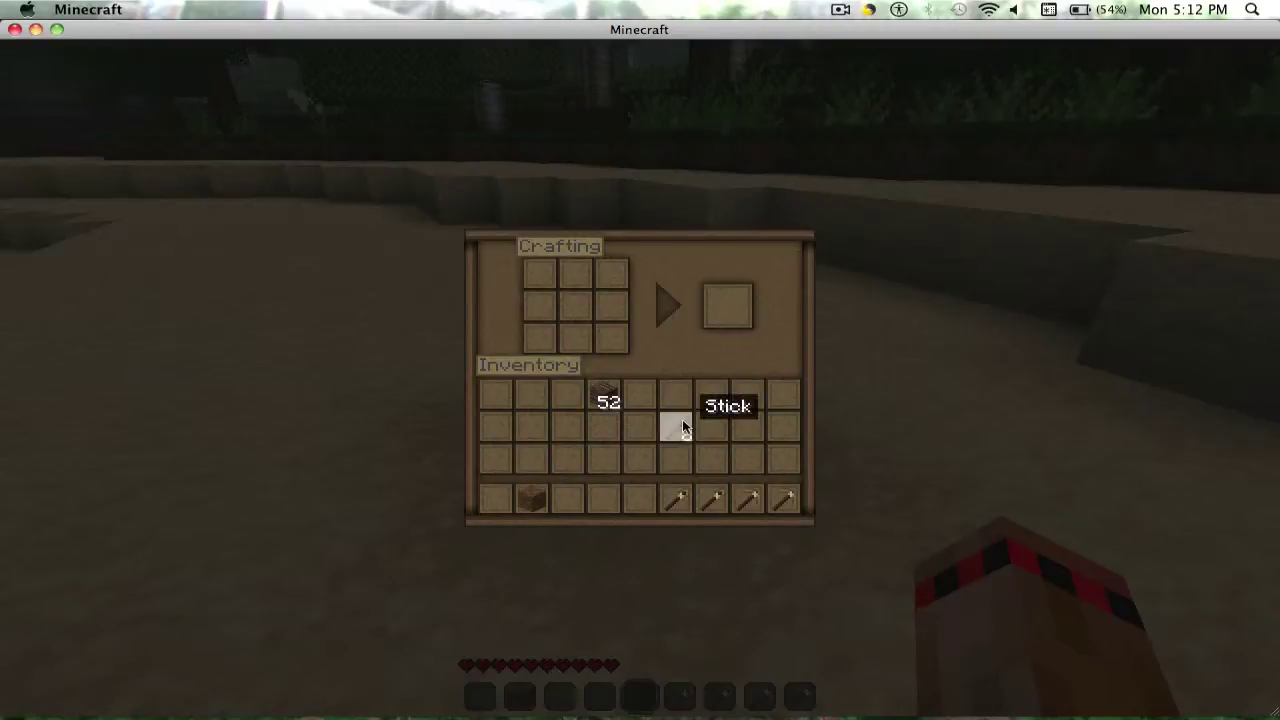
Step: Craft wooden shovels from sticks and planks, keeping forty-four leftover planks
{"action": "right_click", "coordinate": [573, 335]}
{"action": "left_click", "coordinate": [578, 308]}
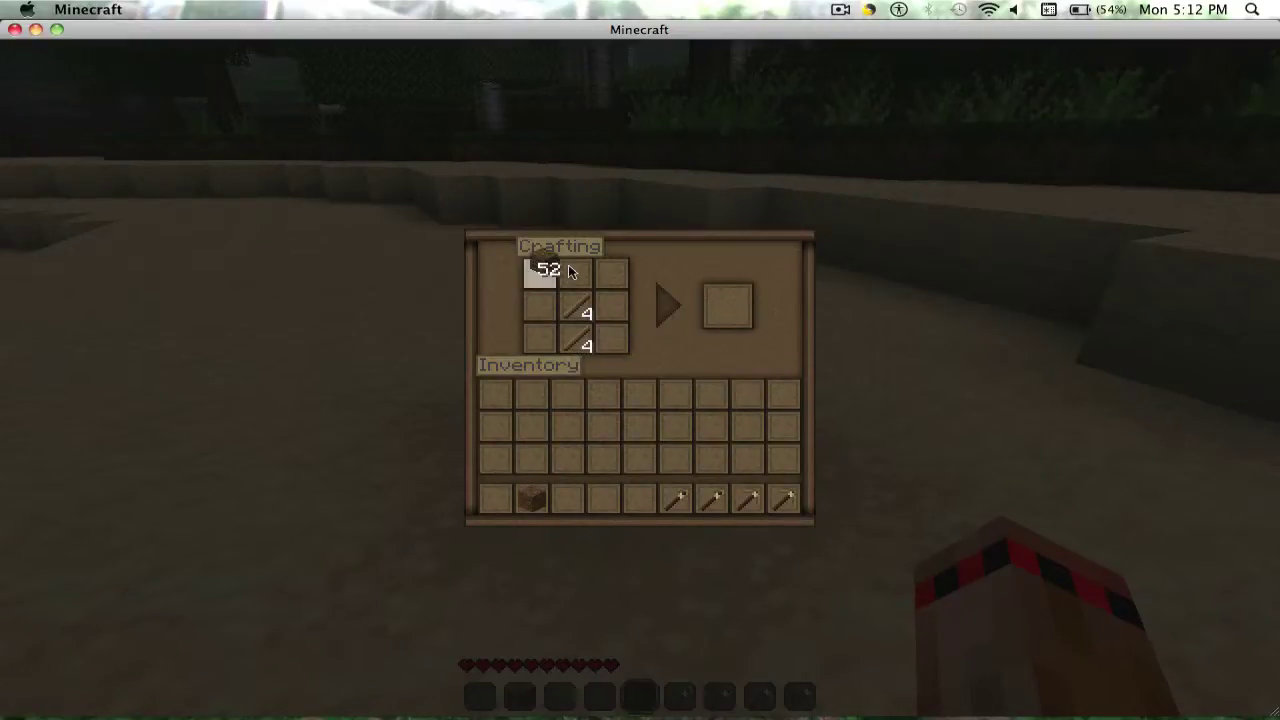
{"action": "right_click", "coordinate": [575, 272]}
{"action": "left_click", "coordinate": [675, 427]}
{"action": "left_click", "coordinate": [727, 307], "text": "shift"}
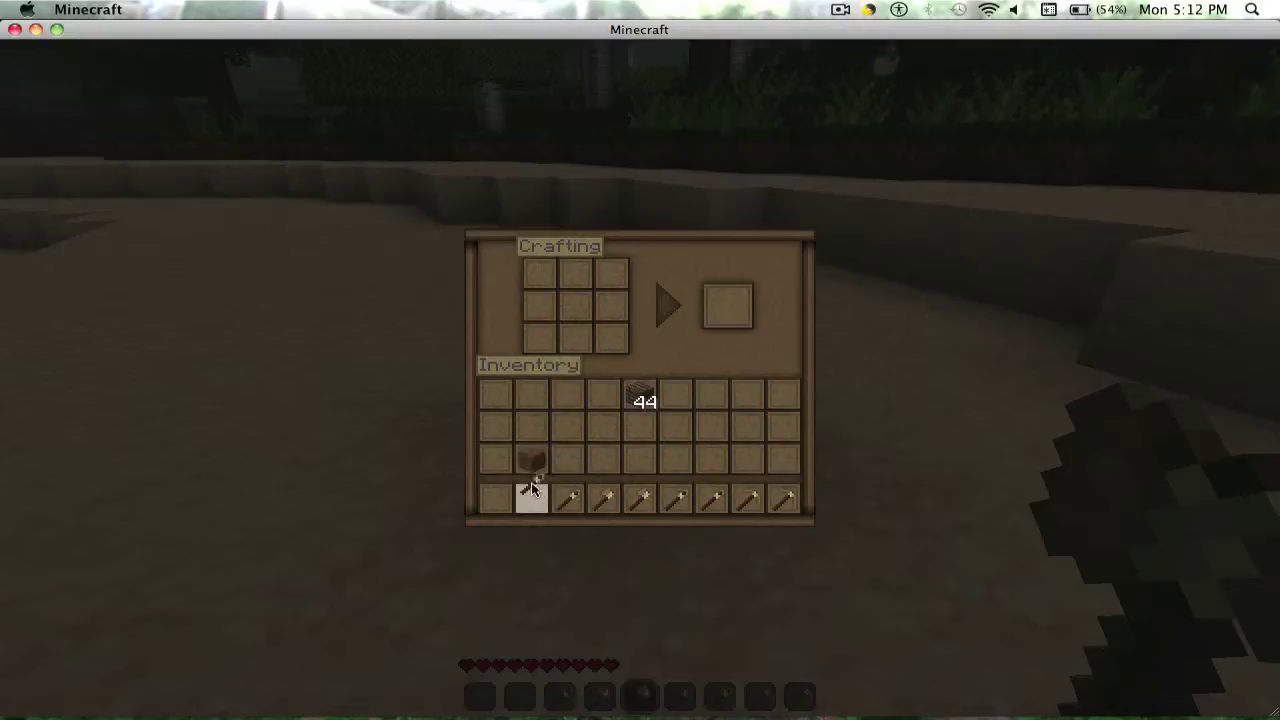
{"action": "key", "text": "e"}
{"action": "scroll", "coordinate": [640, 360], "scroll_direction": "up", "scroll_amount": 2}
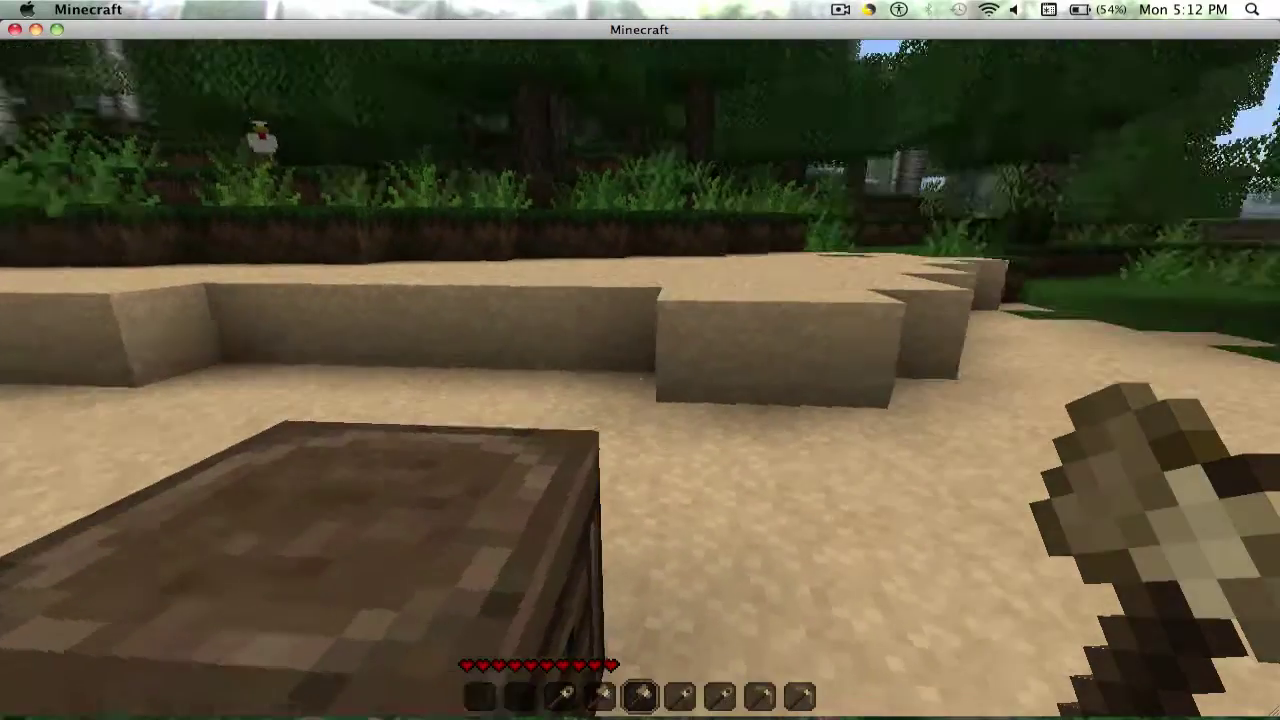
Step: Drop the pickaxe, hold the wooden shovel in slot 4, and walk under the log
{"action": "key", "text": "w"}
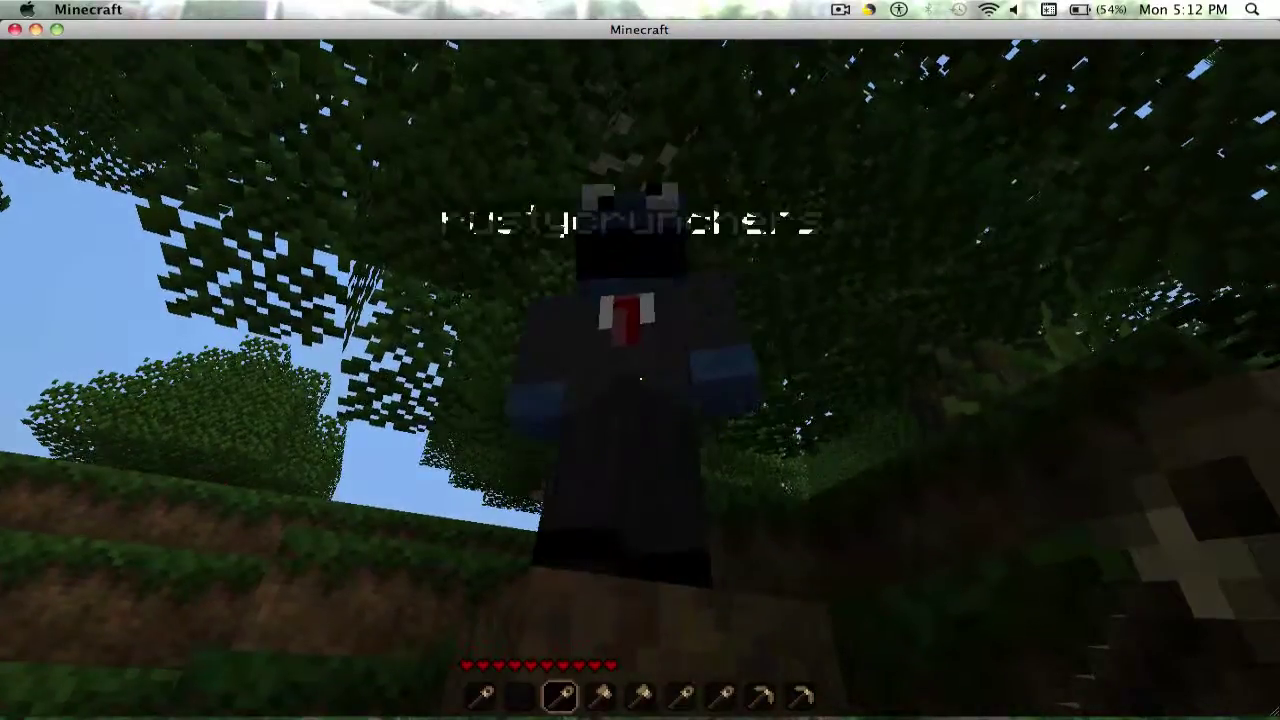
{"action": "key", "text": "q"}
{"action": "scroll", "coordinate": [640, 360], "scroll_direction": "down", "scroll_amount": 1}
{"action": "scroll", "coordinate": [640, 360], "scroll_direction": "down", "scroll_amount": 1}
{"action": "scroll", "coordinate": [640, 360], "scroll_direction": "down", "scroll_amount": 1}
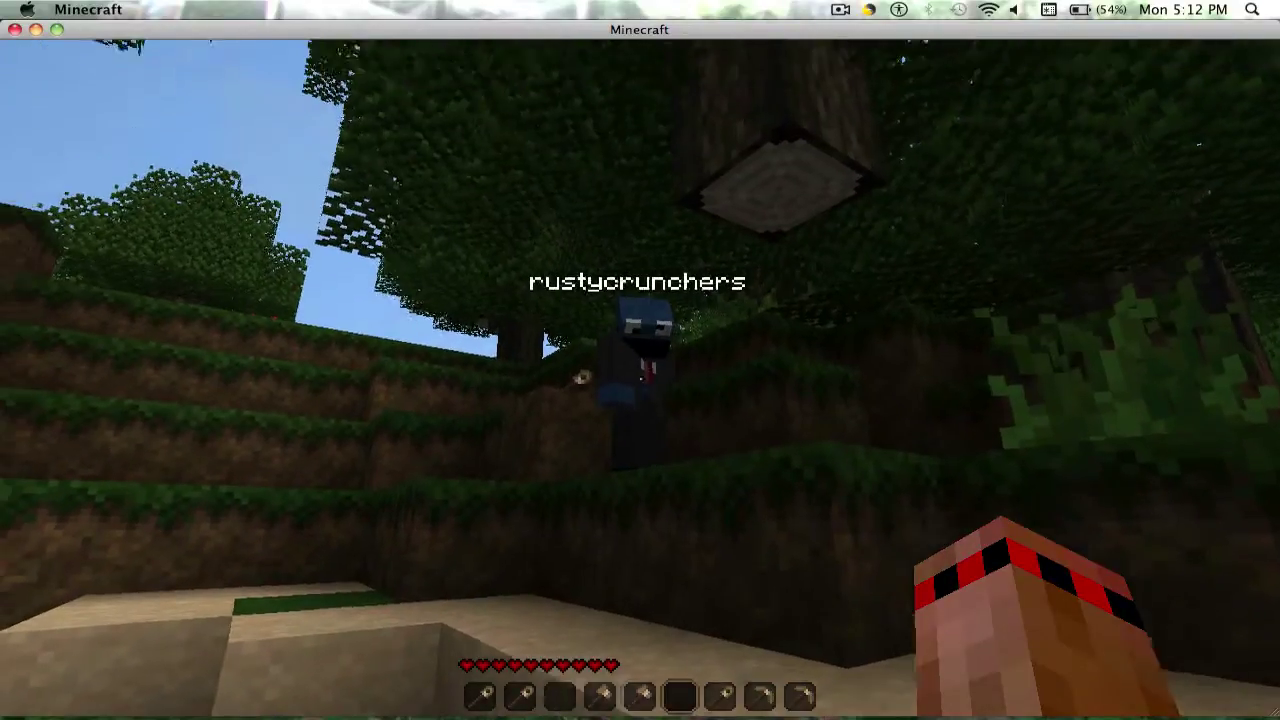
{"action": "scroll", "coordinate": [640, 360], "scroll_direction": "up", "scroll_amount": 1}
{"action": "scroll", "coordinate": [640, 360], "scroll_direction": "down", "scroll_amount": 1}
{"action": "scroll", "coordinate": [640, 360], "scroll_direction": "down", "scroll_amount": 1}
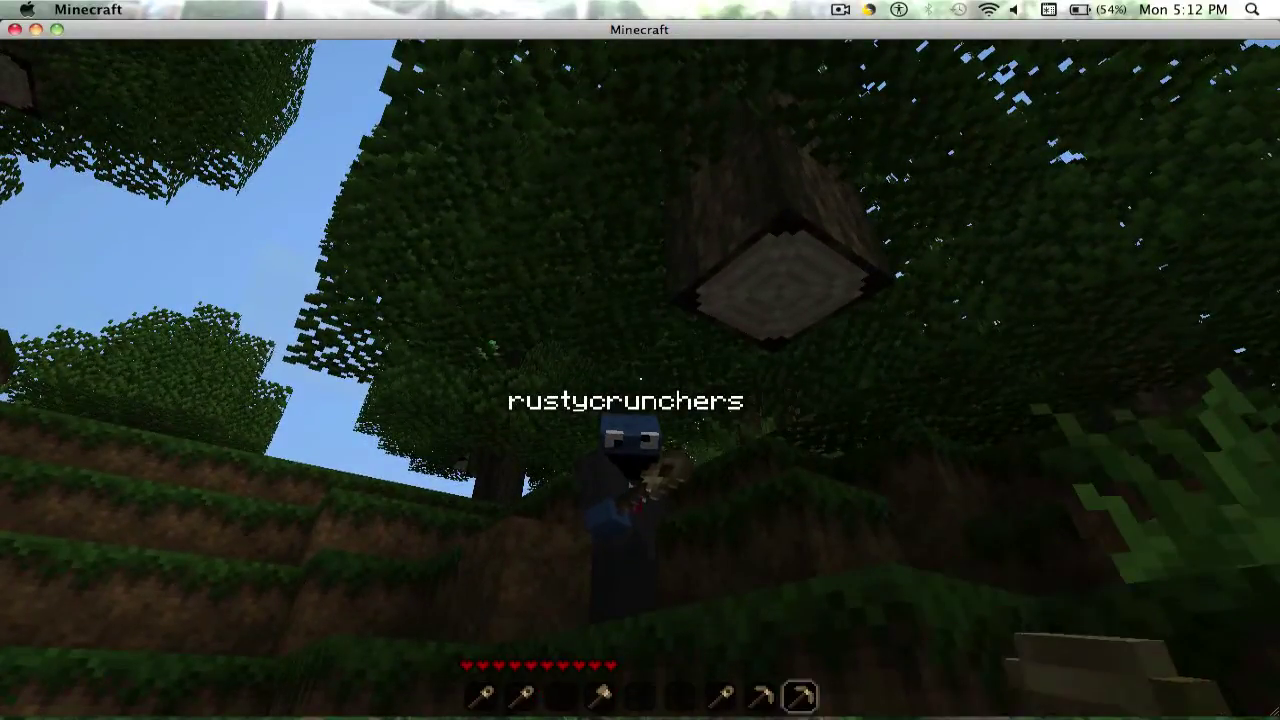
{"action": "scroll", "coordinate": [640, 360], "scroll_direction": "down", "scroll_amount": 1}
{"action": "key", "text": "q"}
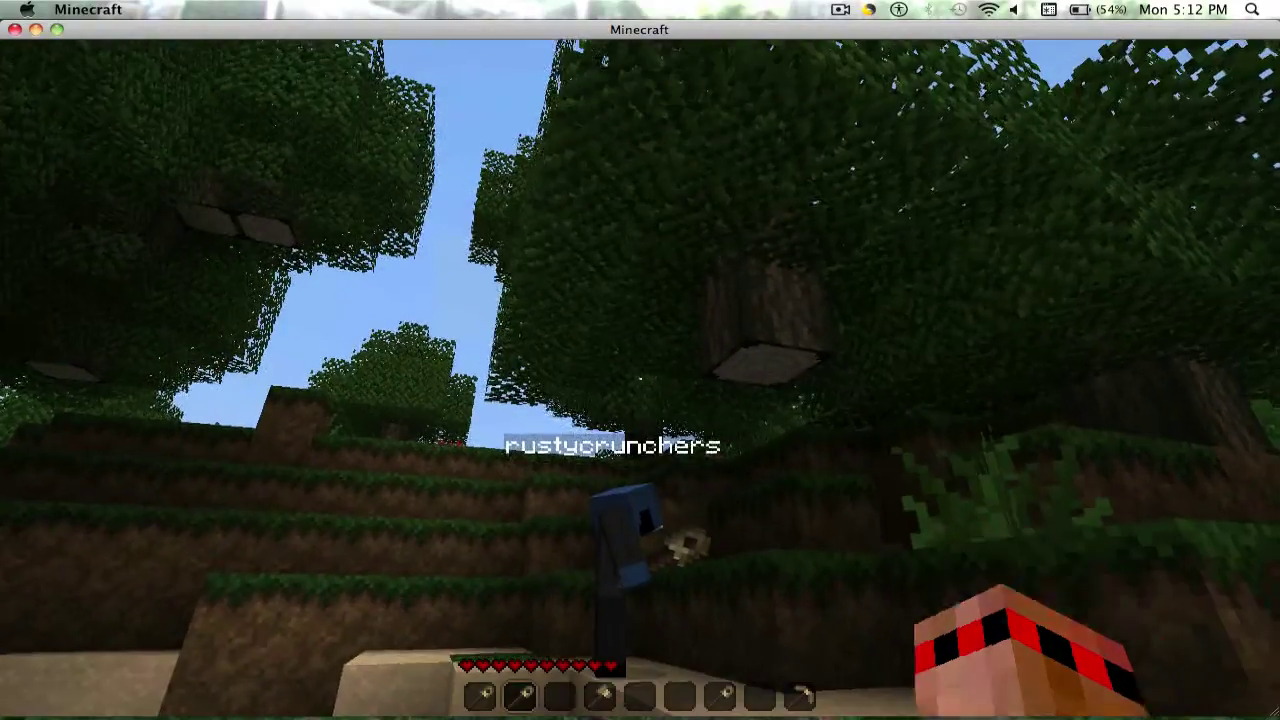
{"action": "key", "text": "2"}
{"action": "key", "text": "3"}
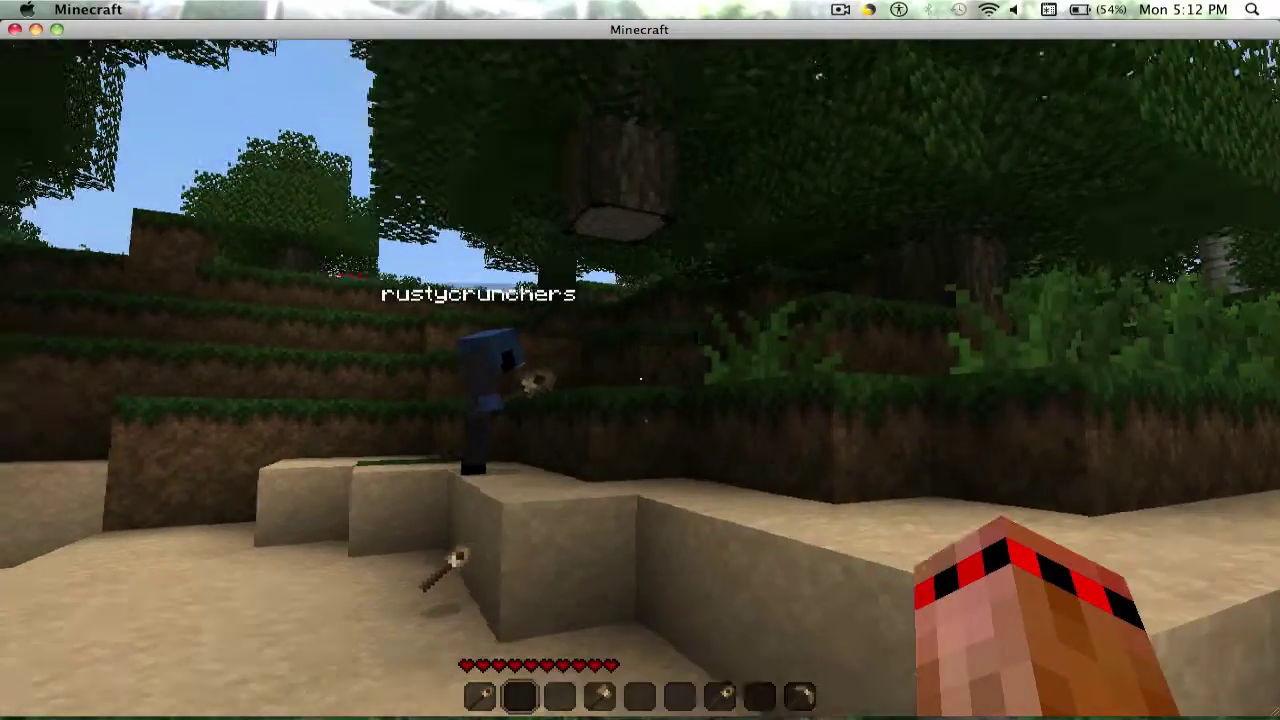
{"action": "key", "text": "4"}
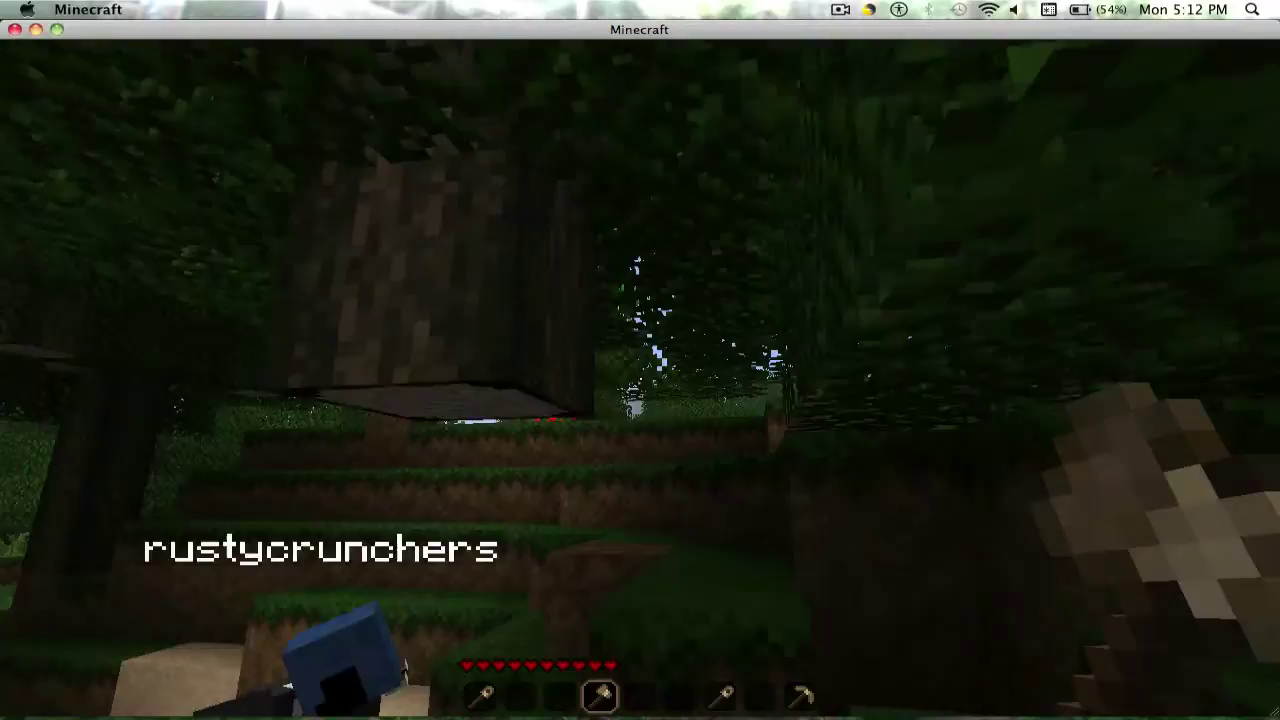
{"action": "key", "text": "w"}
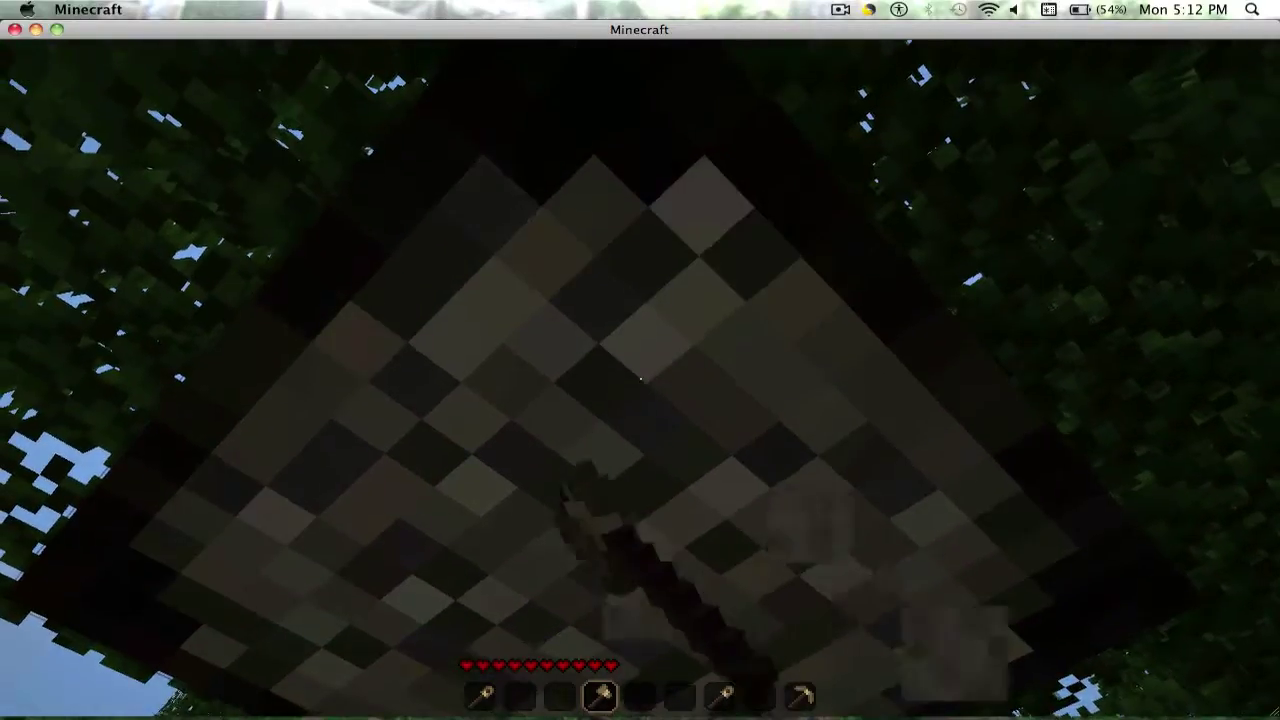
Step: Break the first overhead logs and trunk blocks, briefly switching to slot 1
{"action": "left_click", "coordinate": [640, 380]}
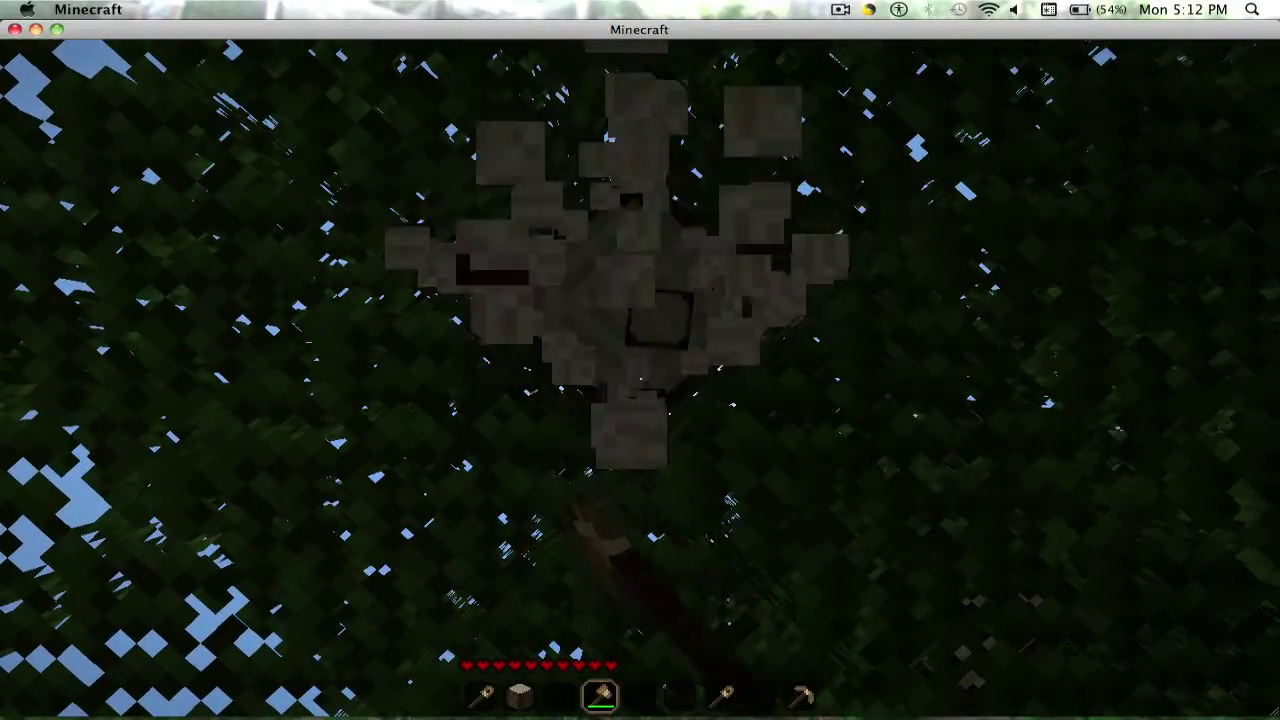
{"action": "left_click", "coordinate": [640, 380]}
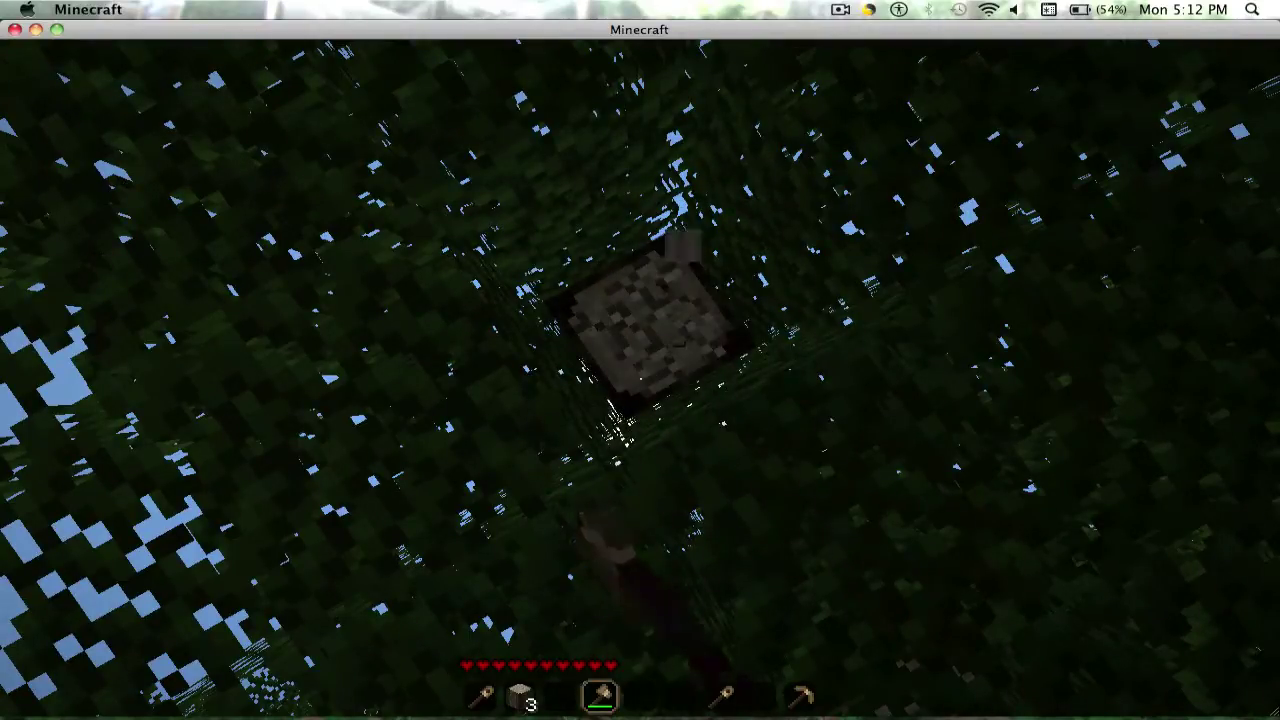
{"action": "left_click", "coordinate": [640, 360]}
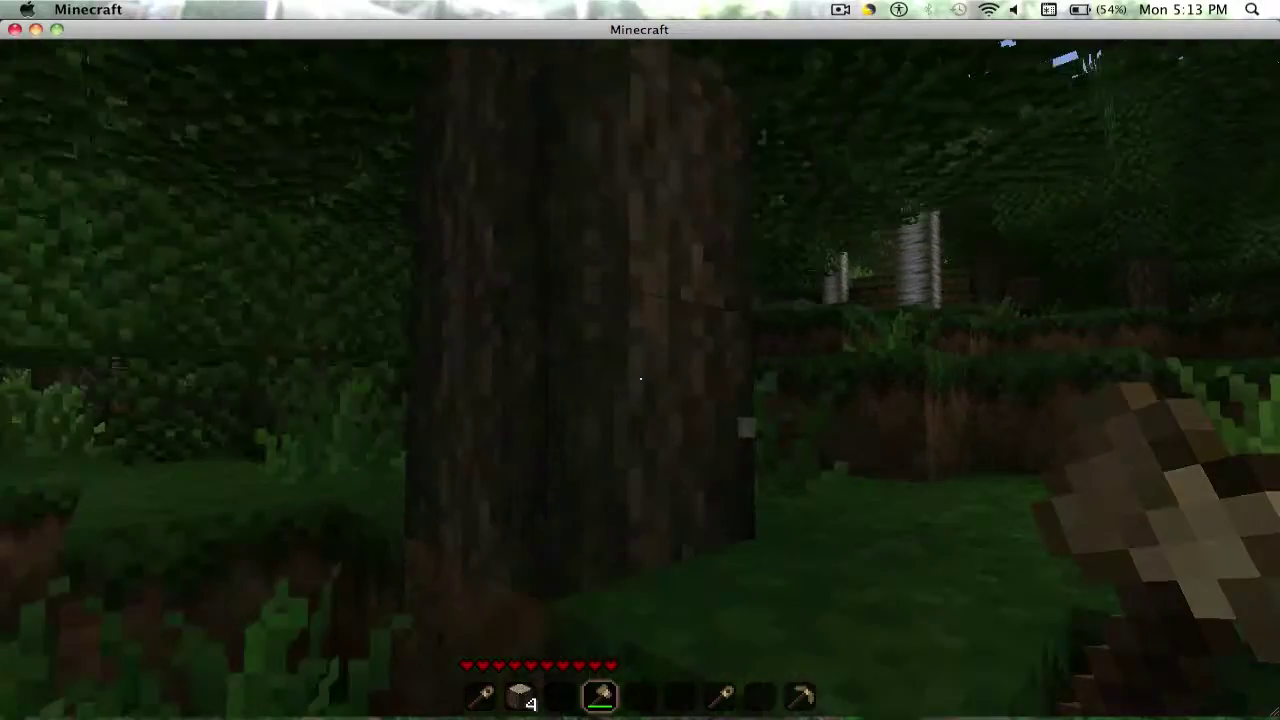
{"action": "left_click", "coordinate": [640, 378]}
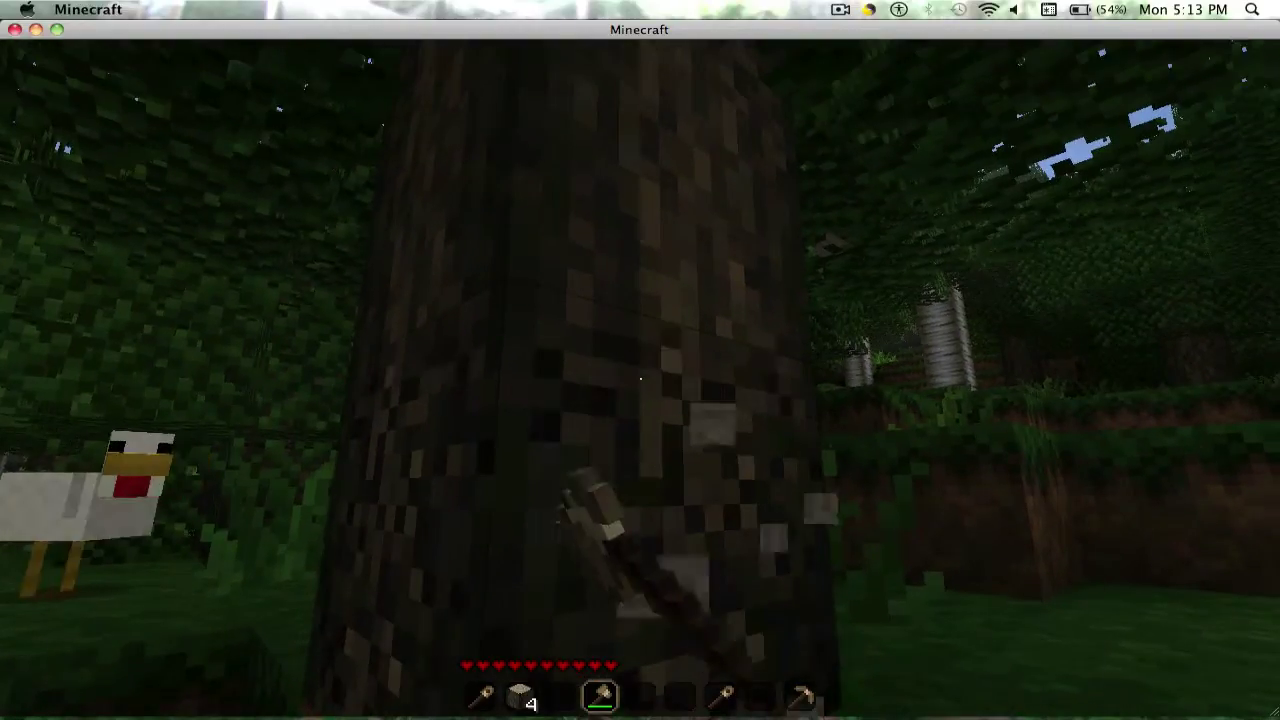
{"action": "key", "text": "1"}
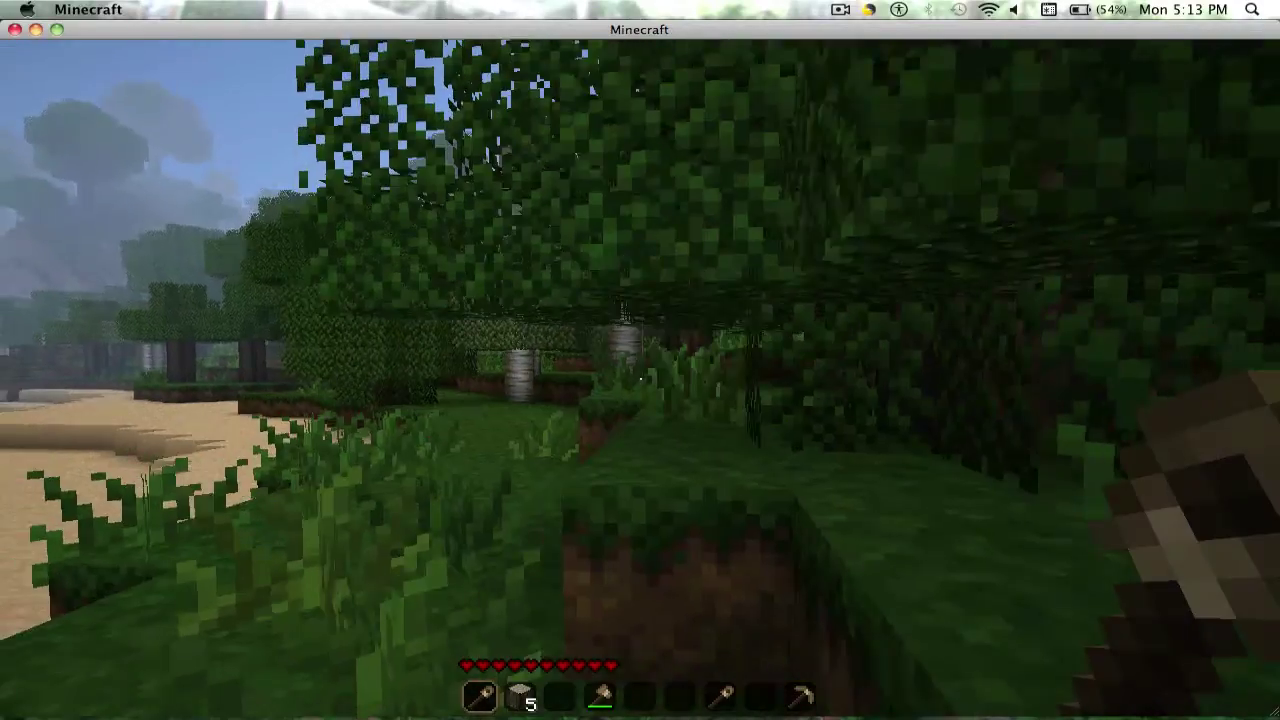
{"action": "left_click", "coordinate": [640, 378]}
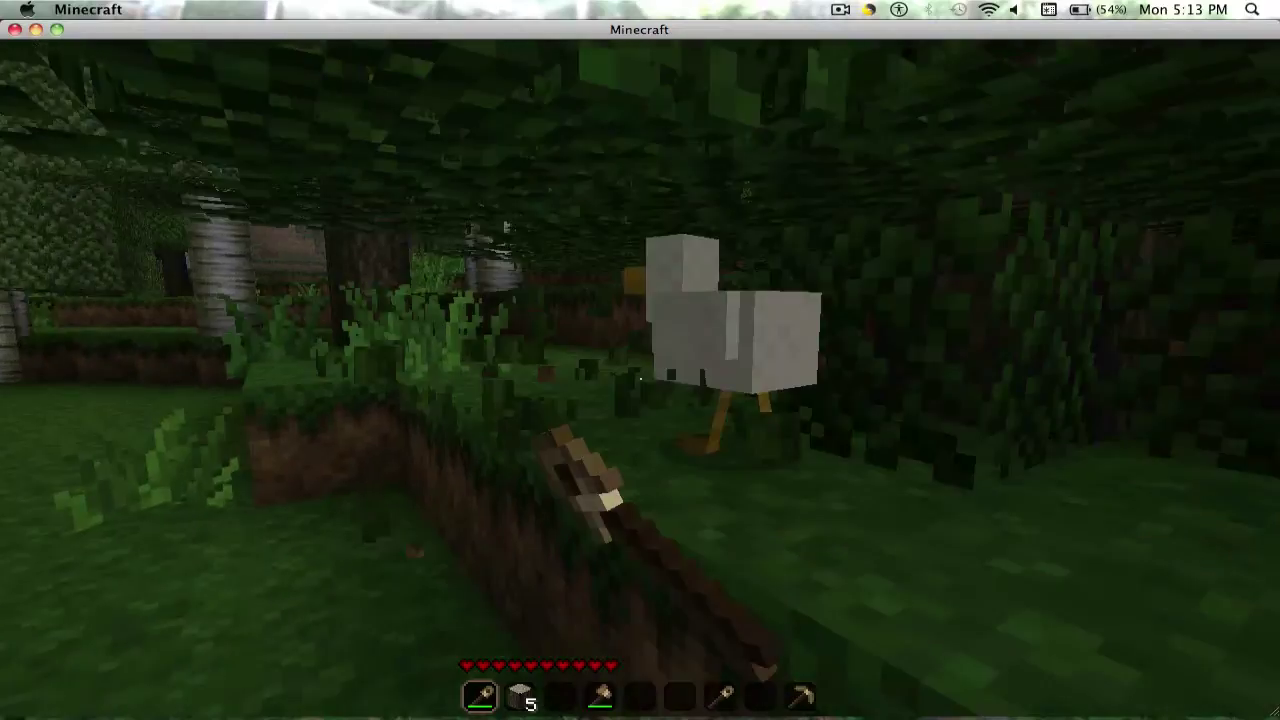
{"action": "left_click", "coordinate": [640, 378]}
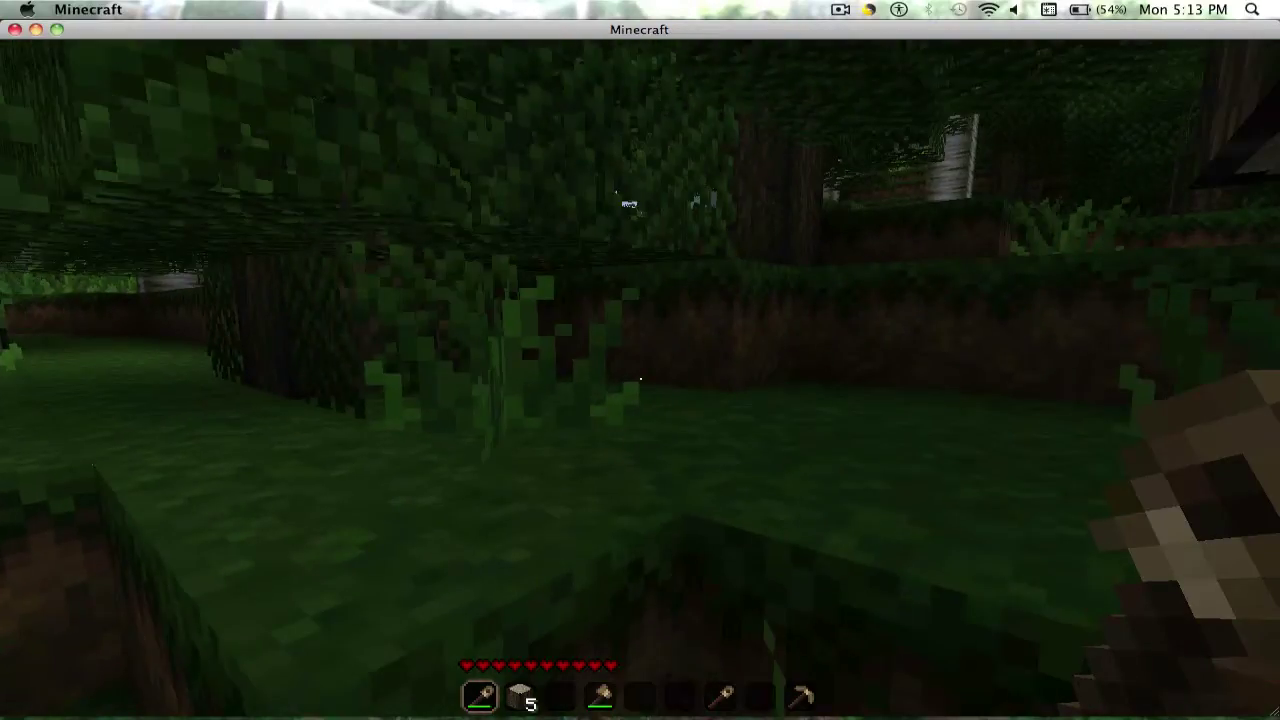
Step: Back on slot 4, chop the remaining overhead logs until the wood stack reaches nine
{"action": "key", "text": "4"}
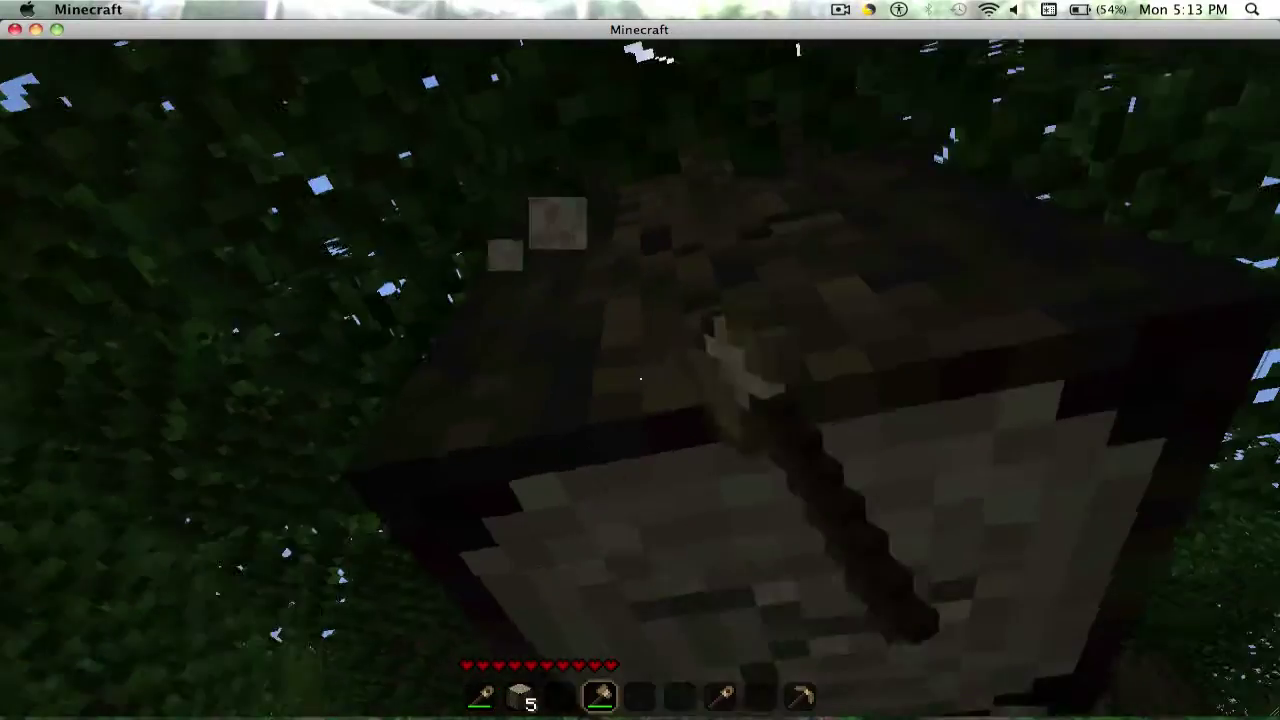
{"action": "left_click", "coordinate": [640, 378]}
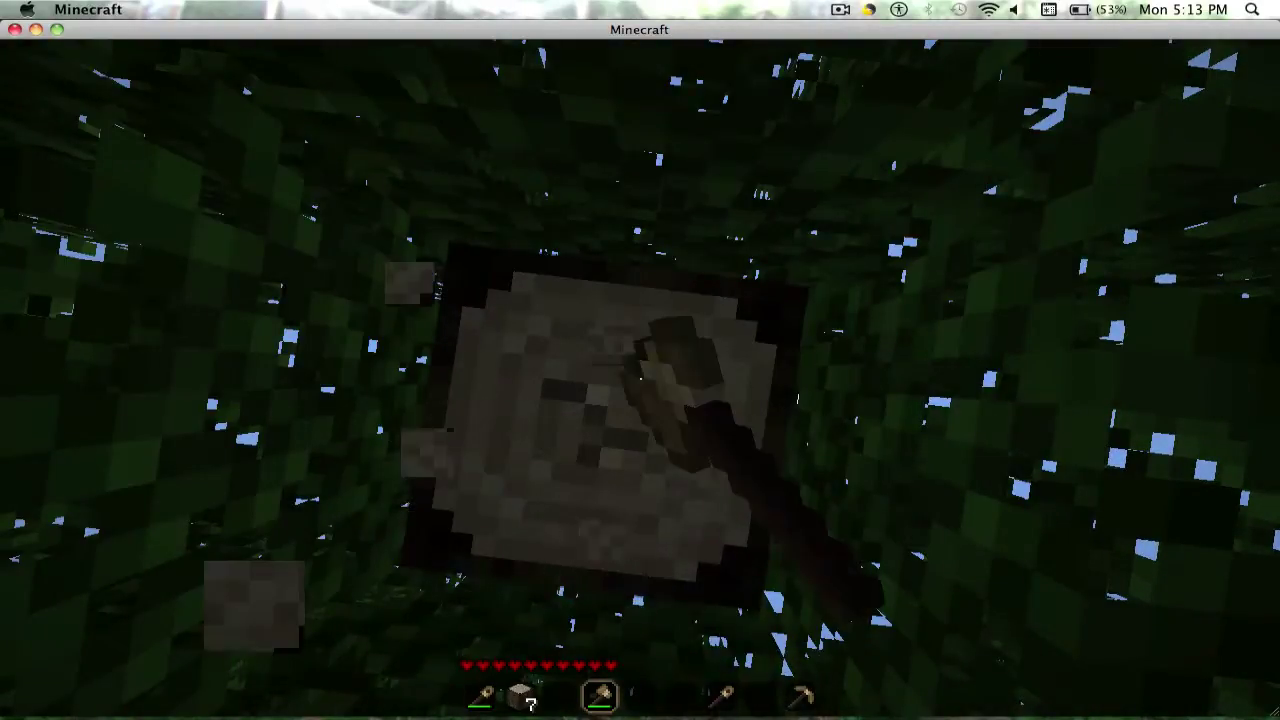
{"action": "left_click", "coordinate": [640, 378]}
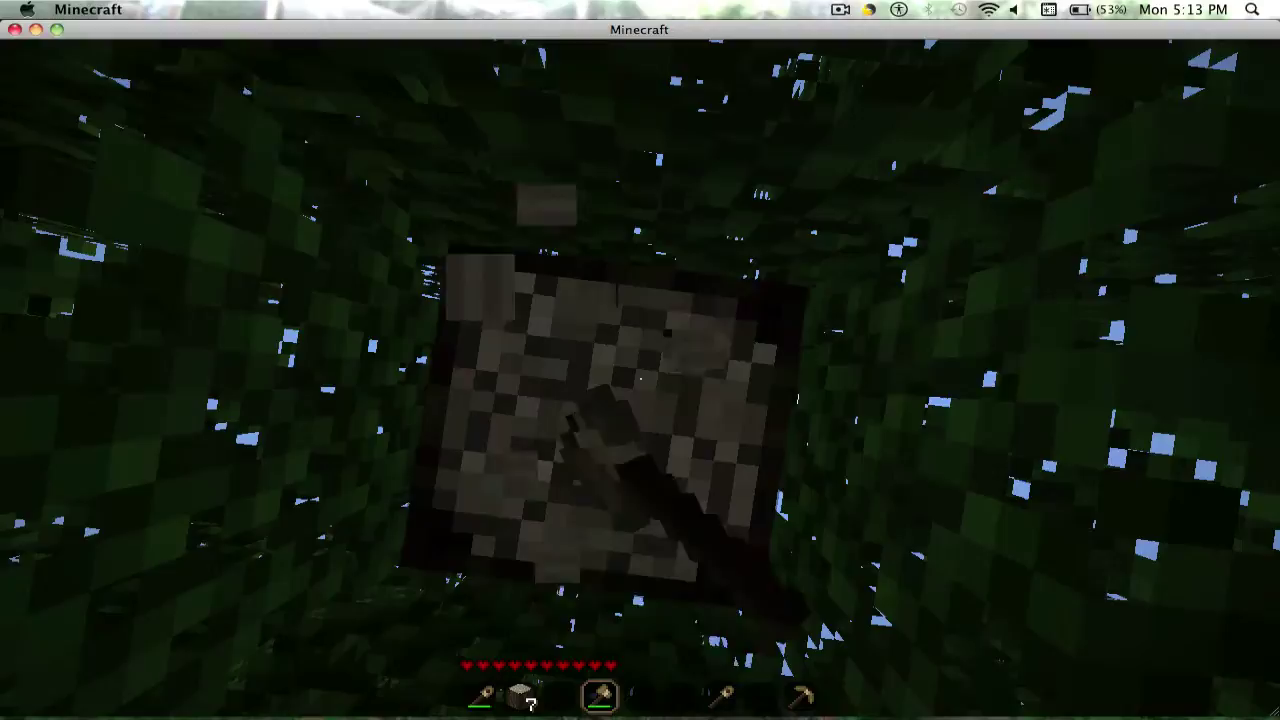
{"action": "left_click", "coordinate": [640, 378]}
{"action": "left_click", "coordinate": [640, 378]}
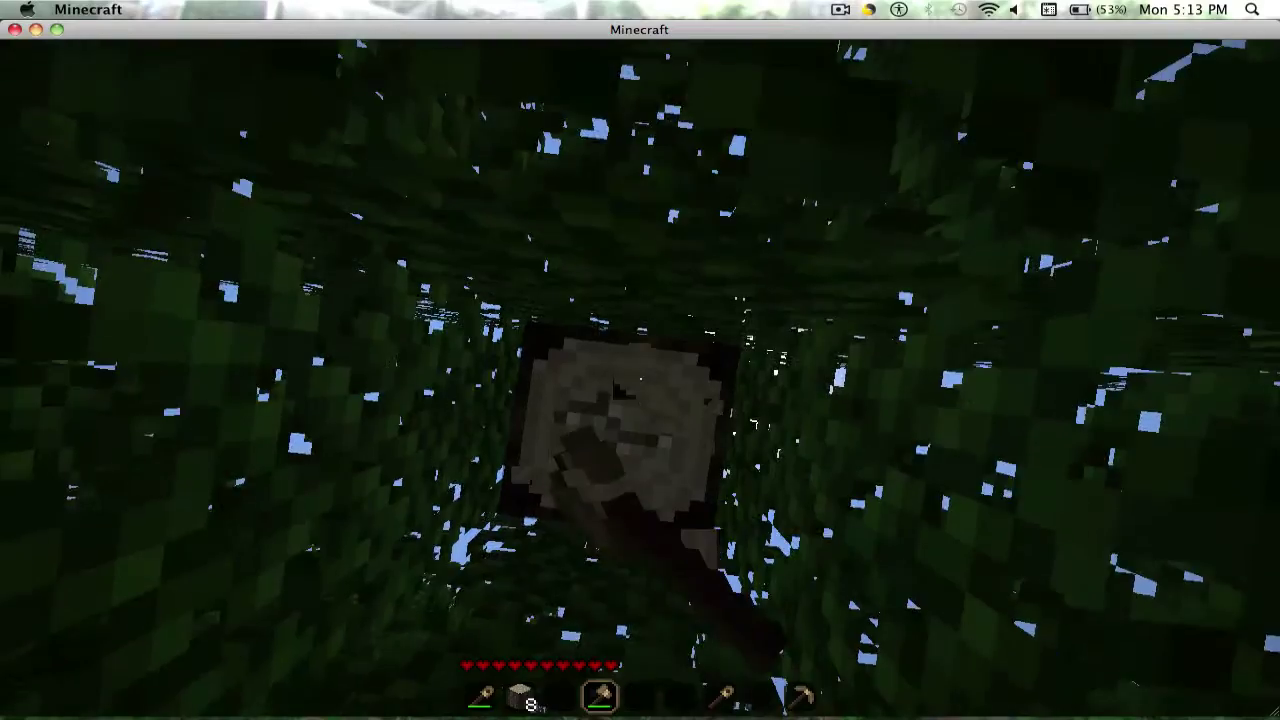
{"action": "left_click", "coordinate": [640, 378]}
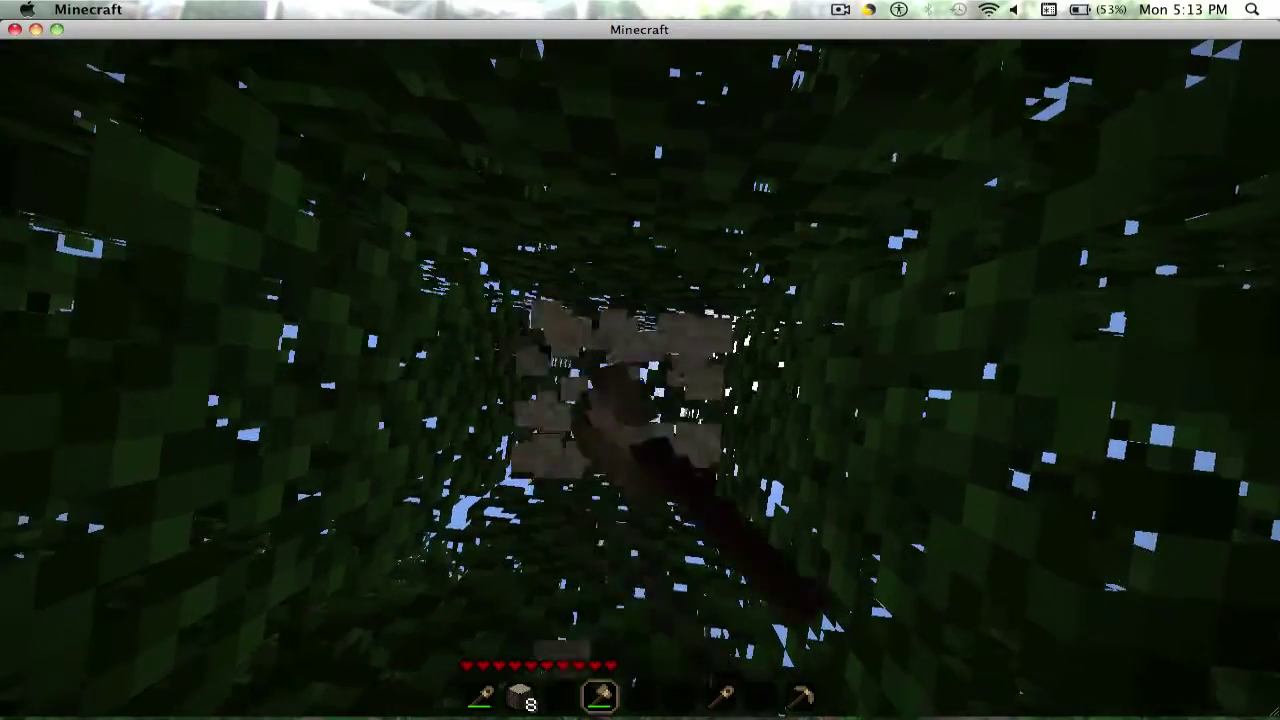
{"action": "key", "text": "w"}
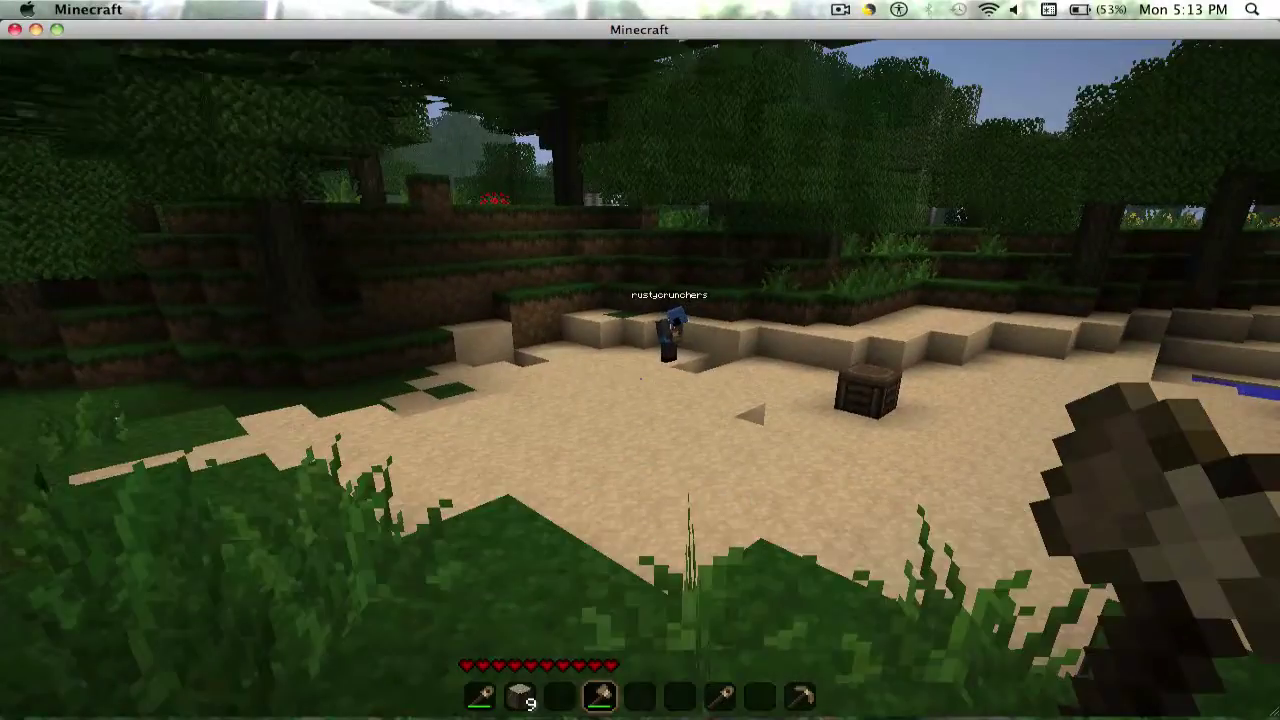
Step: With the shovel in slot 7, dig straight down through the sand into stone
{"action": "key", "text": "7"}
{"action": "left_click", "coordinate": [640, 378]}
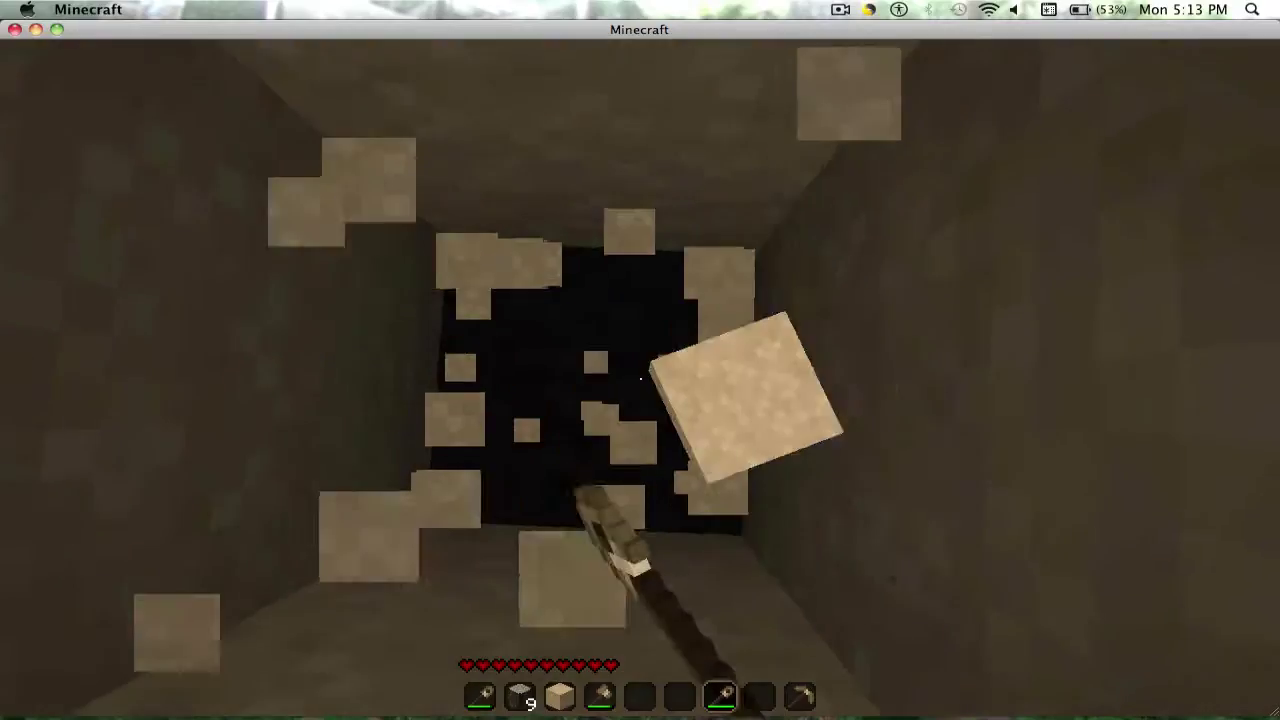
{"action": "left_click", "coordinate": [640, 378]}
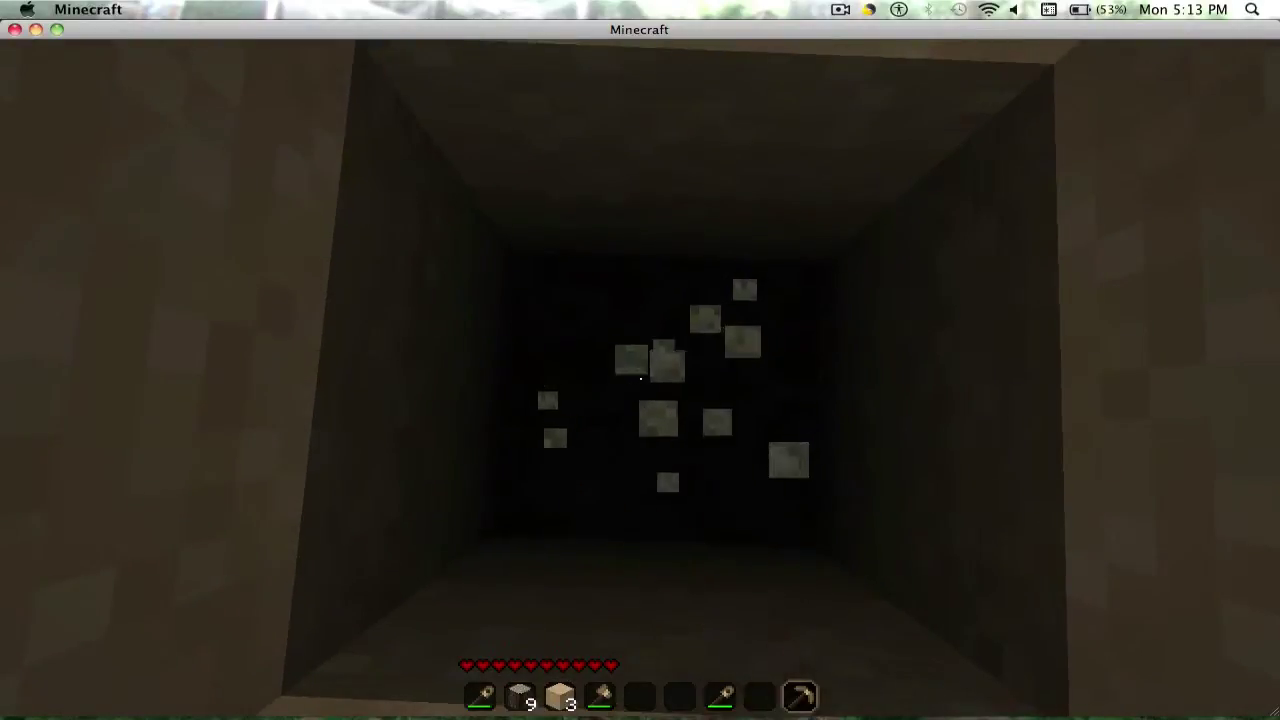
{"action": "left_click", "coordinate": [640, 378]}
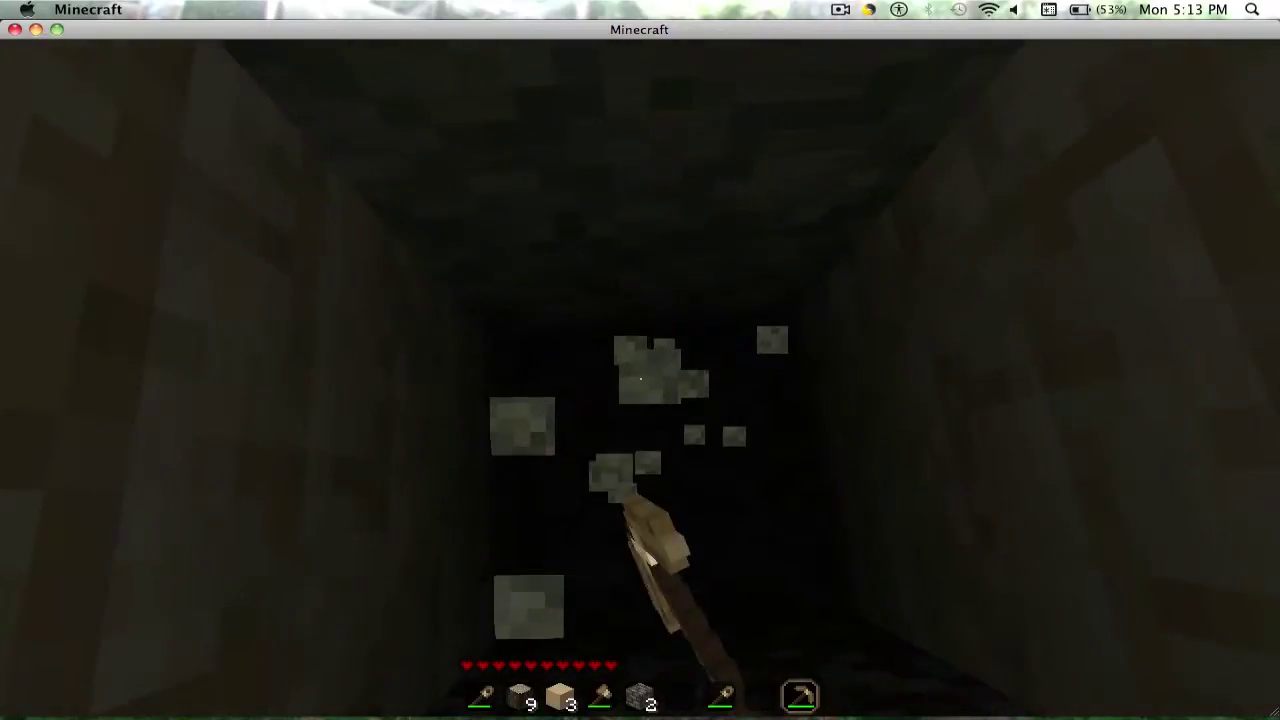
{"action": "left_click", "coordinate": [640, 378]}
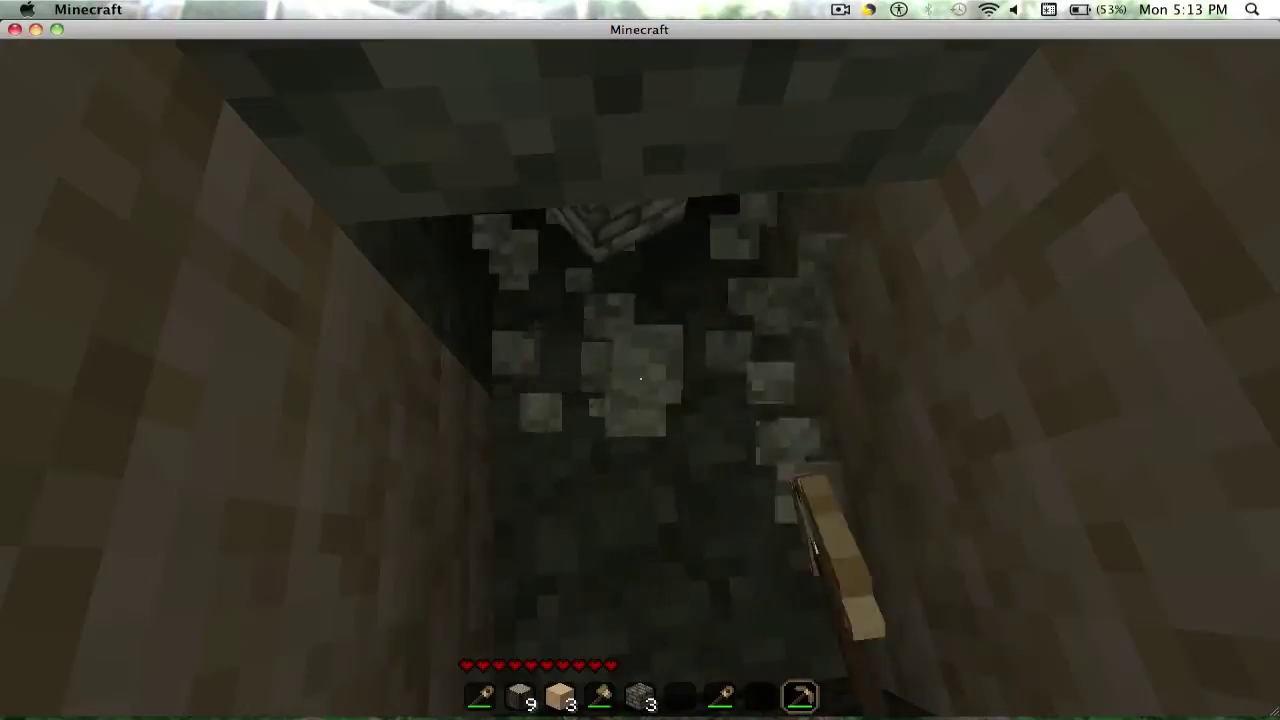
{"action": "left_click", "coordinate": [640, 378]}
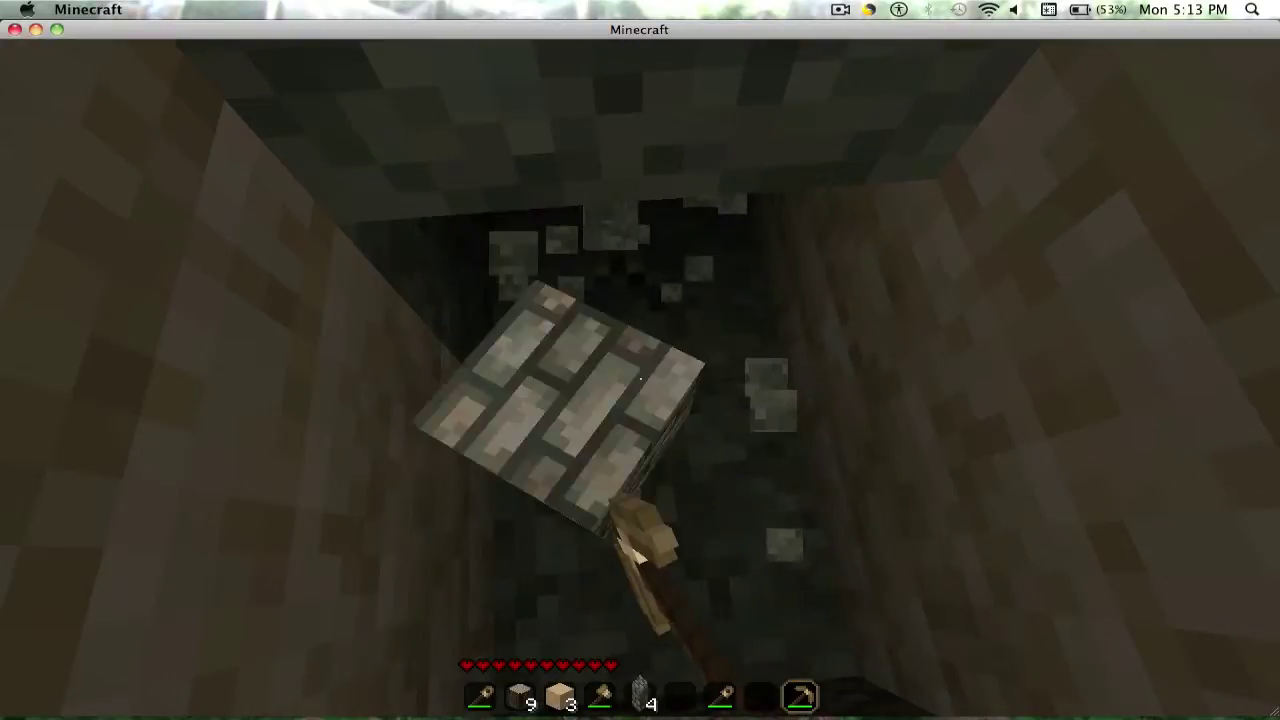
{"action": "left_click", "coordinate": [640, 378]}
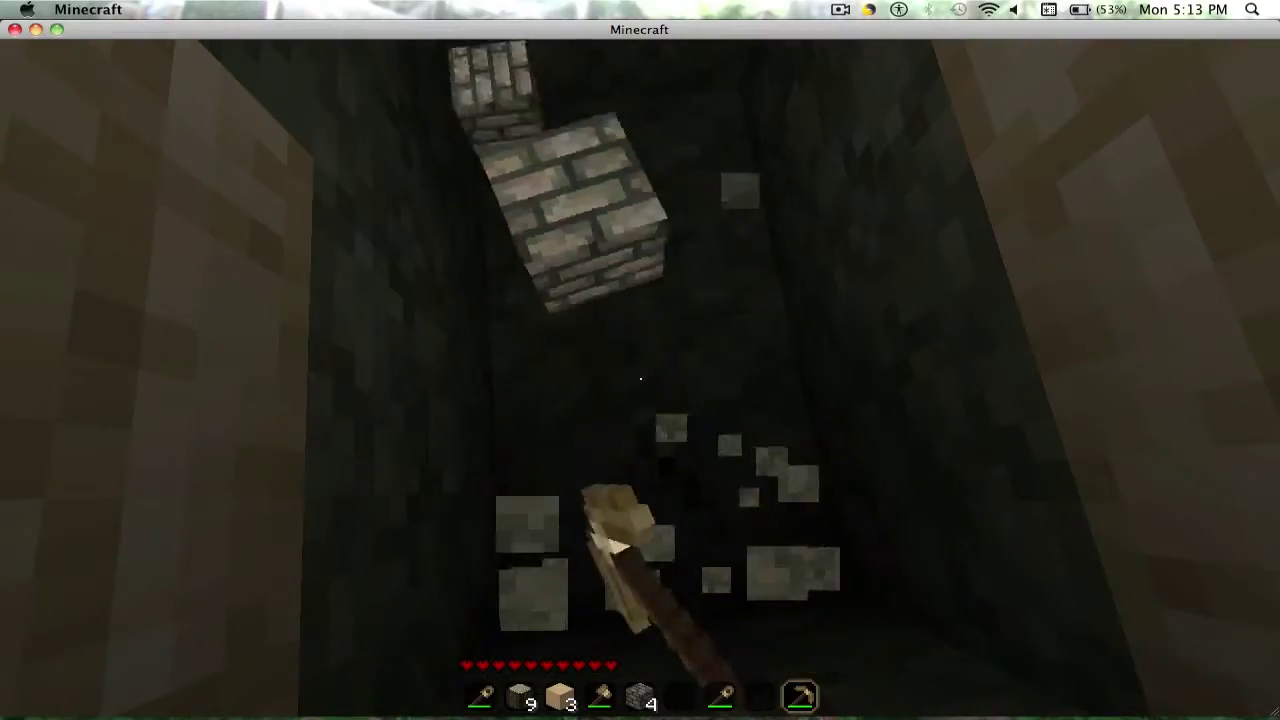
{"action": "left_click", "coordinate": [640, 378]}
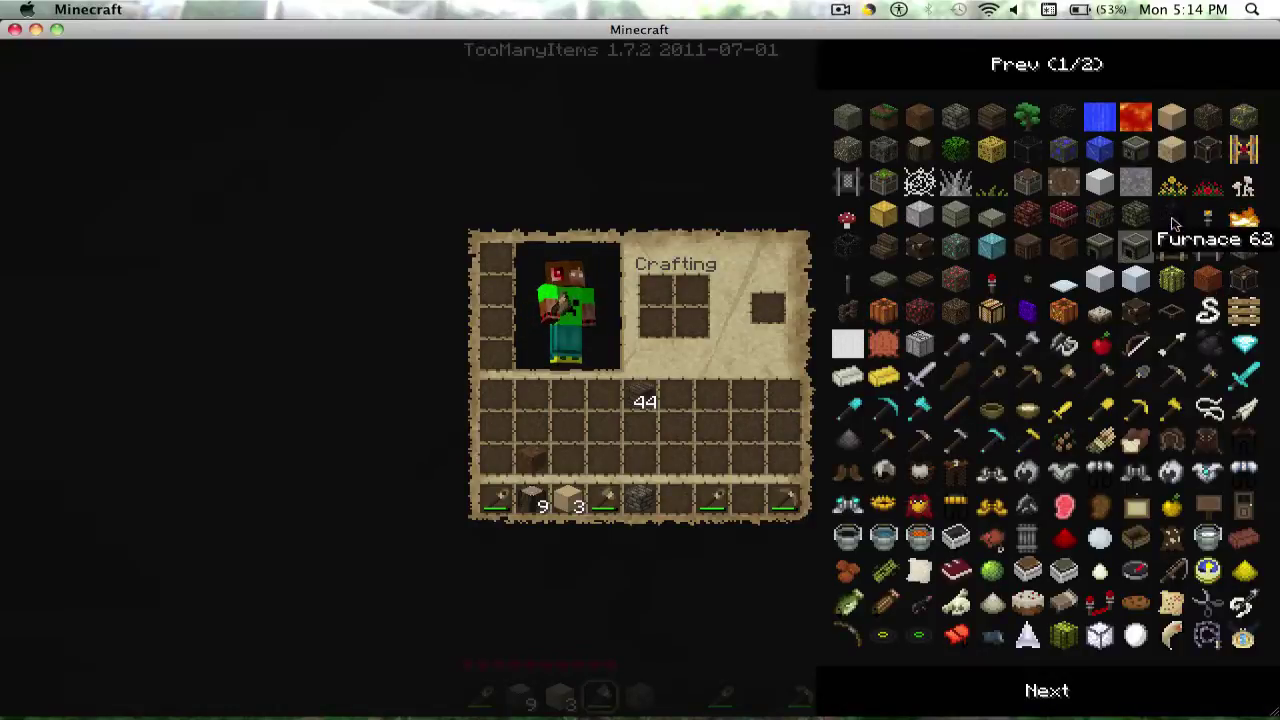
Step: Close the inventory and place a torch to light the dark shaft
{"action": "key", "text": "o"}
{"action": "key", "text": "e"}
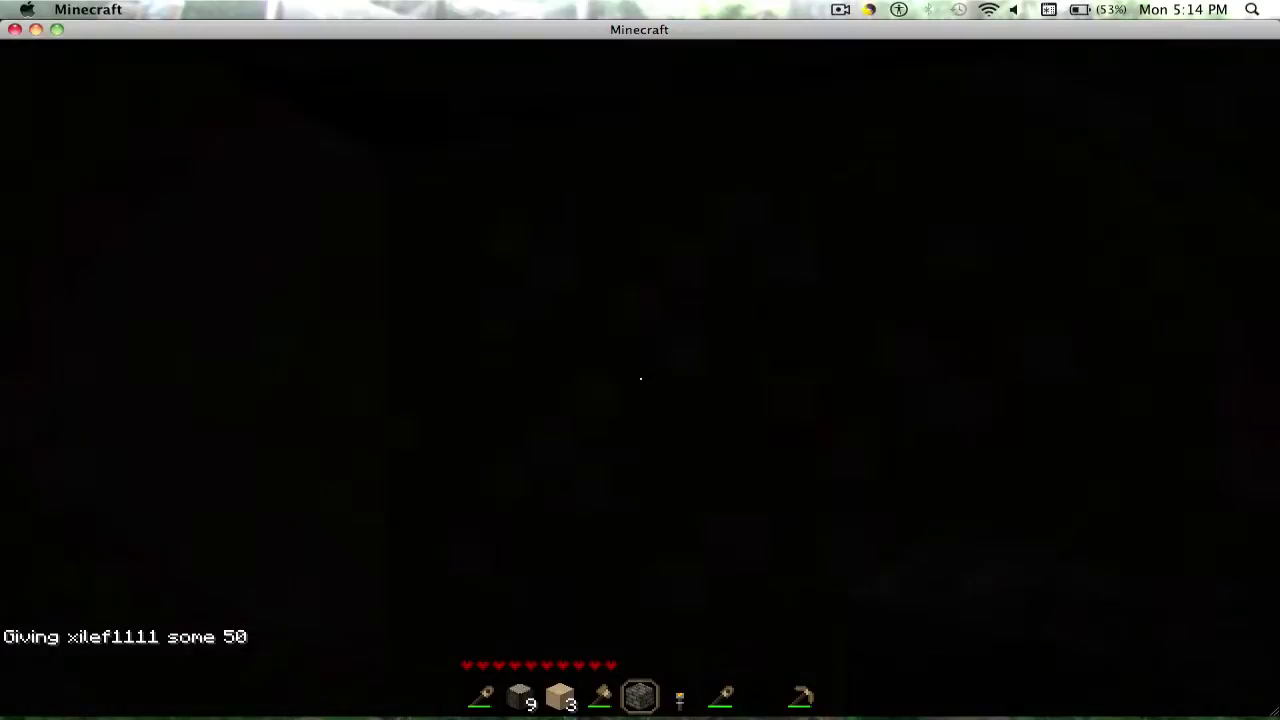
{"action": "scroll", "coordinate": [640, 378], "scroll_direction": "up", "scroll_amount": 1}
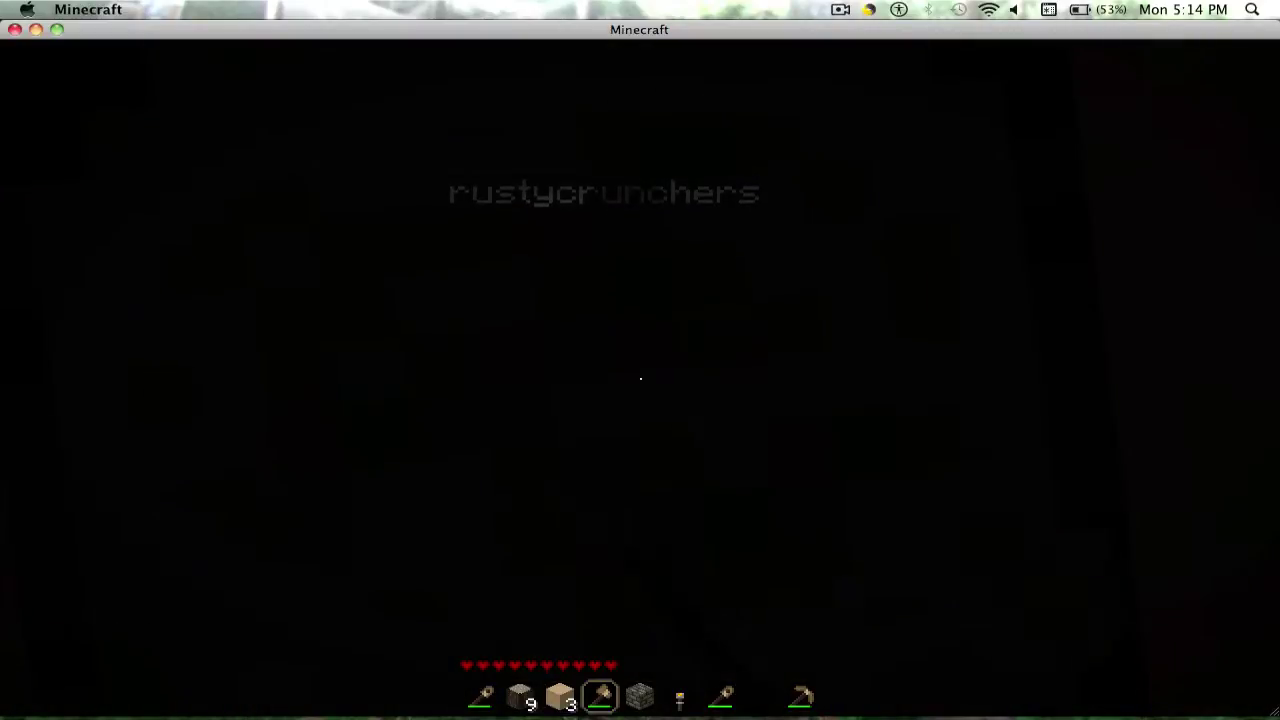
{"action": "scroll", "coordinate": [640, 378], "scroll_direction": "down", "scroll_amount": 2}
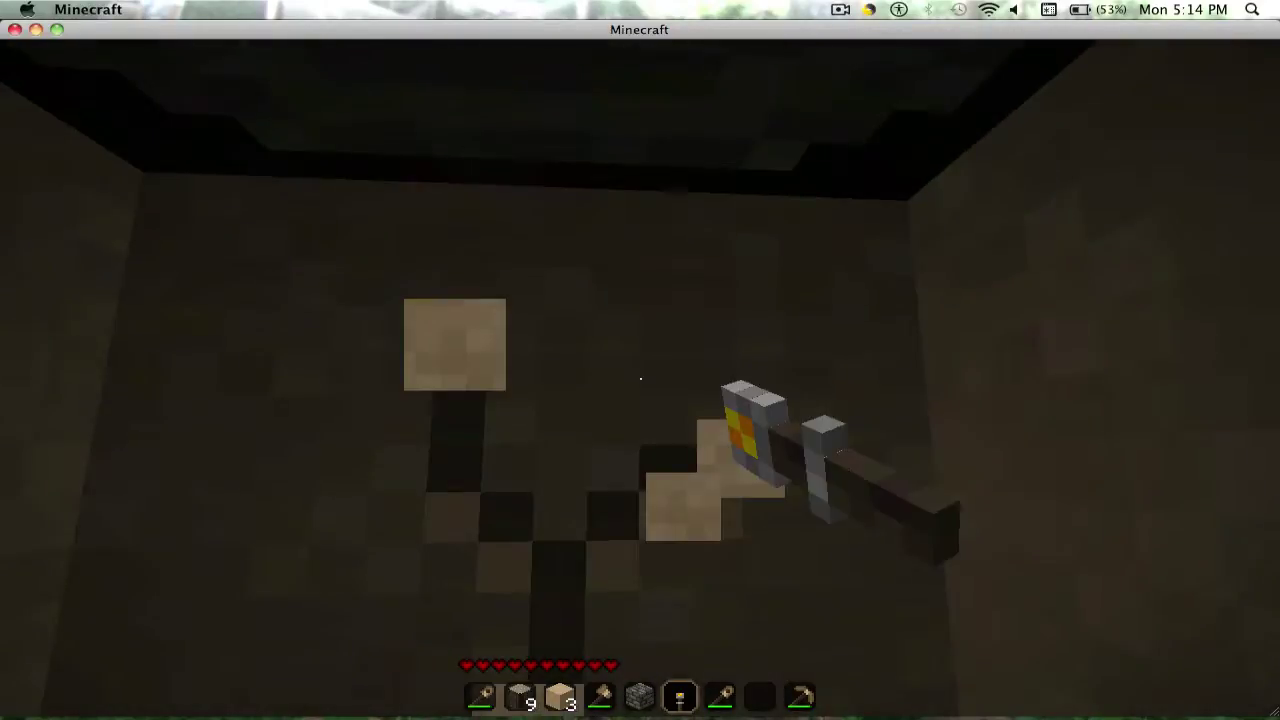
{"action": "right_click", "coordinate": [640, 378]}
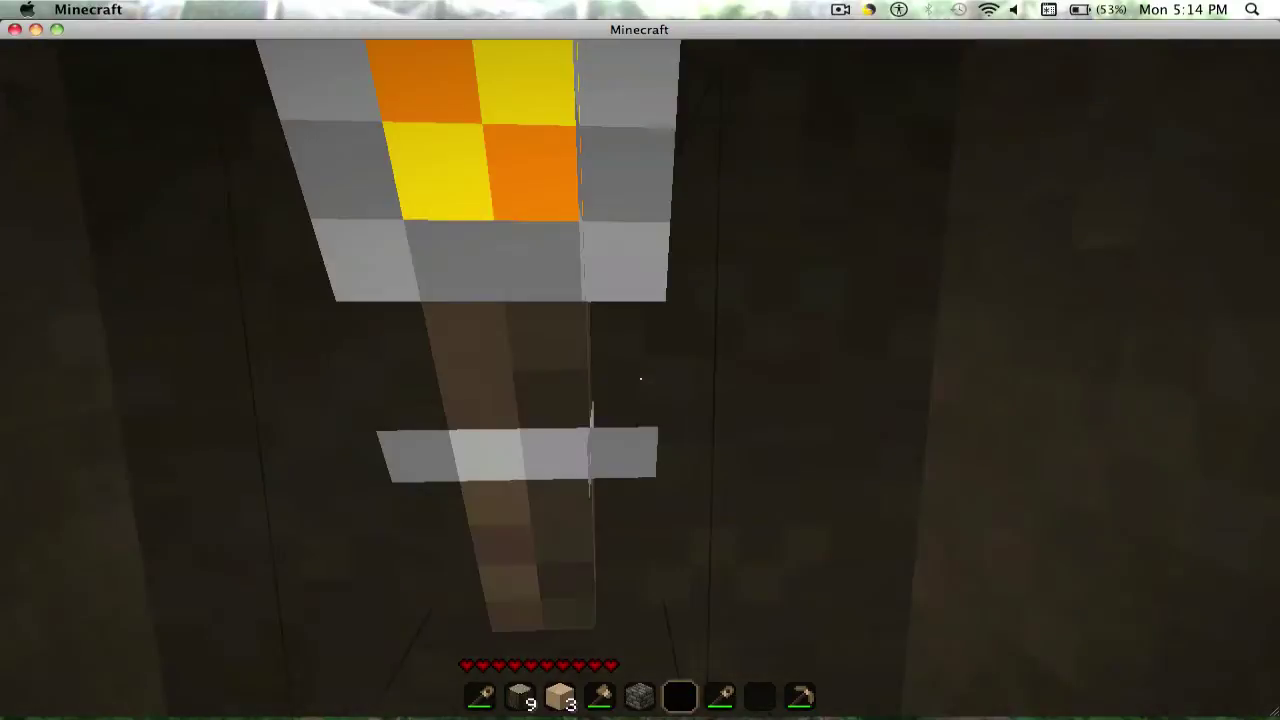
{"action": "scroll", "coordinate": [640, 378], "scroll_direction": "up", "scroll_amount": 2}
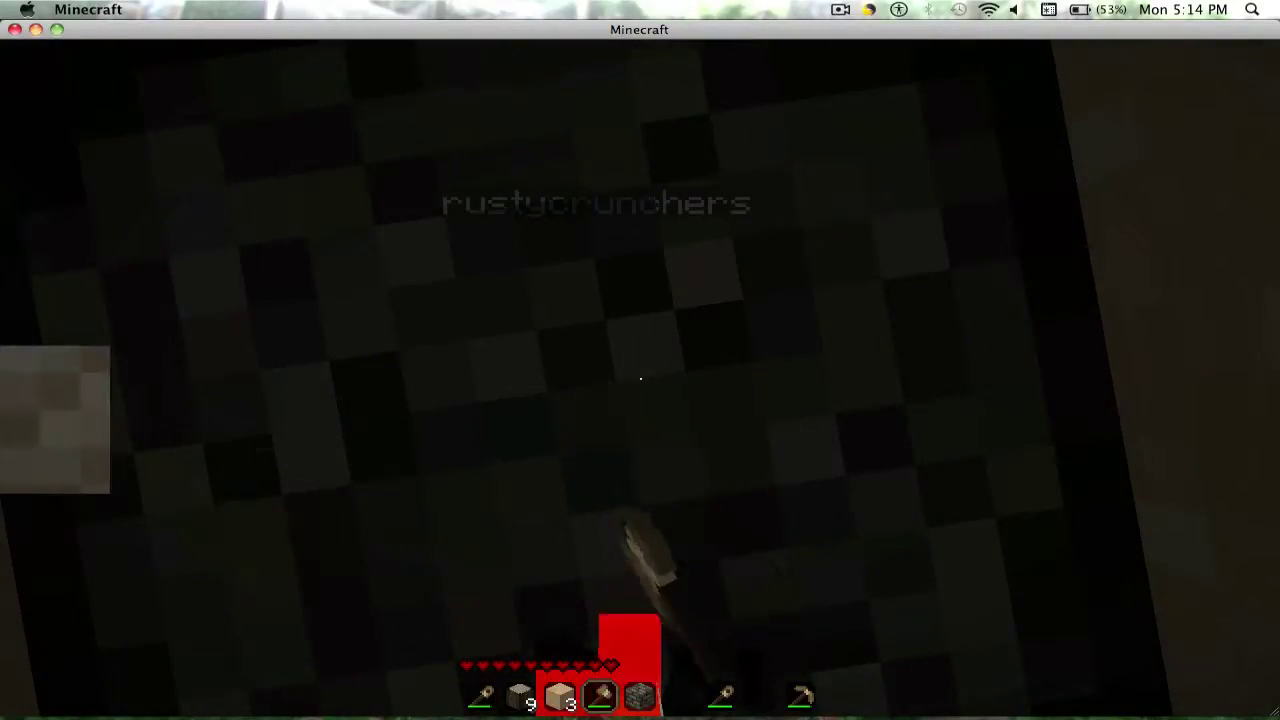
{"action": "scroll", "coordinate": [640, 360], "scroll_direction": "up", "scroll_amount": 1}
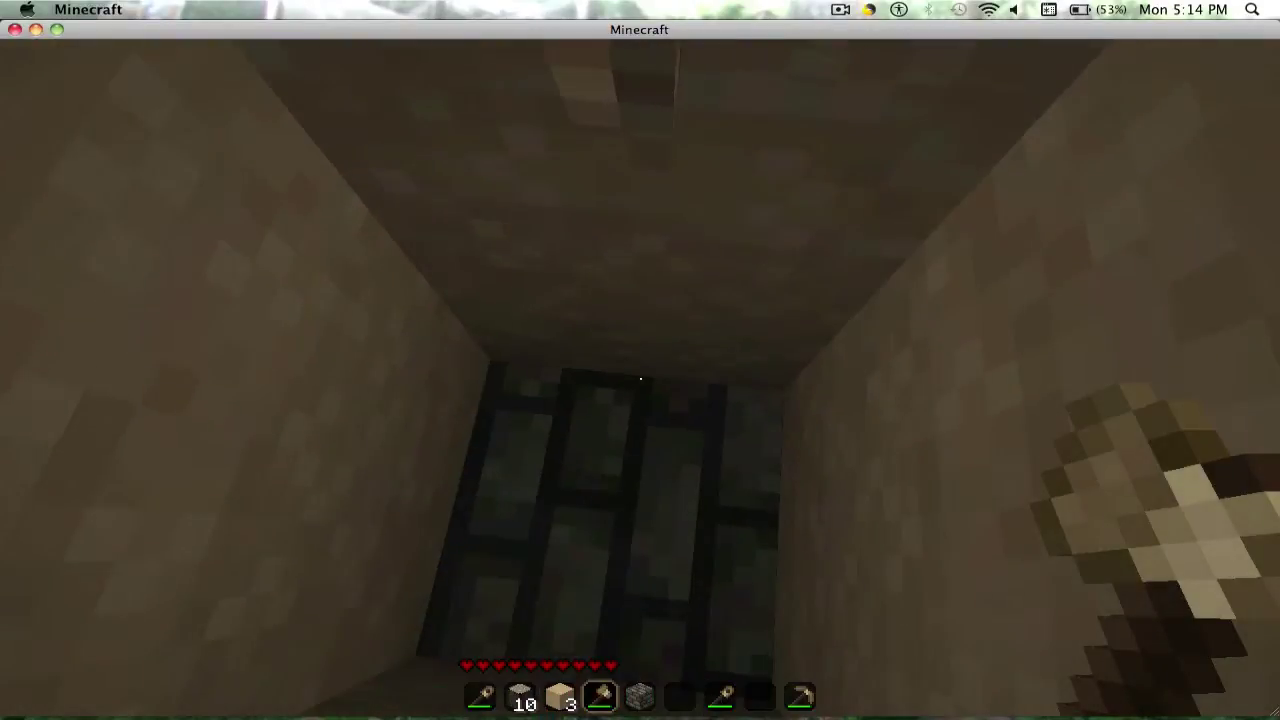
{"action": "scroll", "coordinate": [640, 378], "scroll_direction": "up", "scroll_amount": 3}
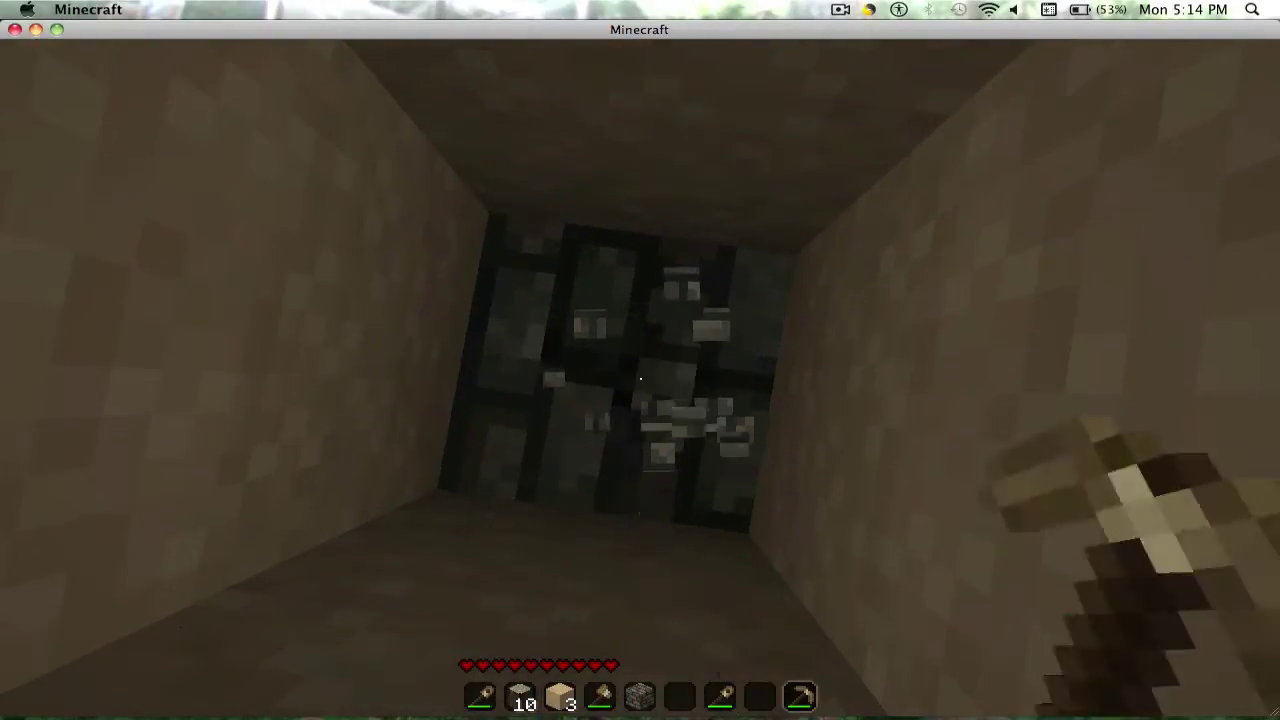
Step: Mine the stone and dirt blocks around the shaft for cobblestone
{"action": "left_click", "coordinate": [640, 378]}
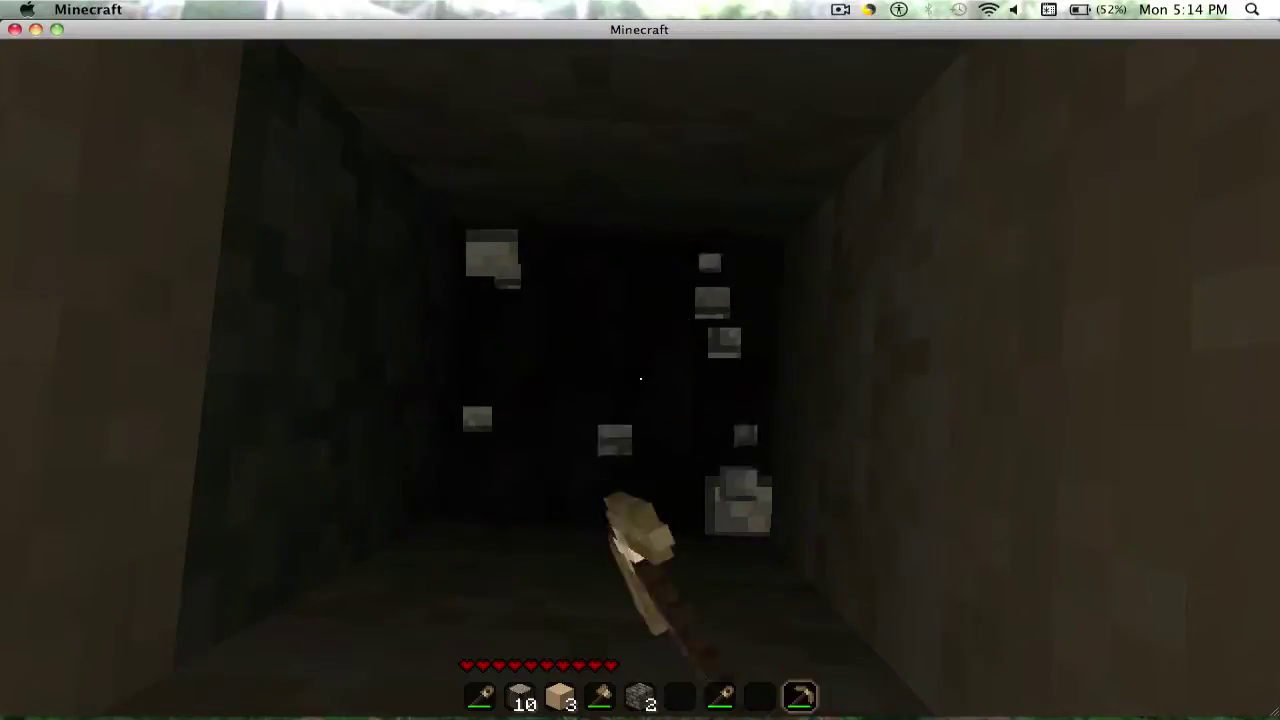
{"action": "left_click", "coordinate": [640, 378]}
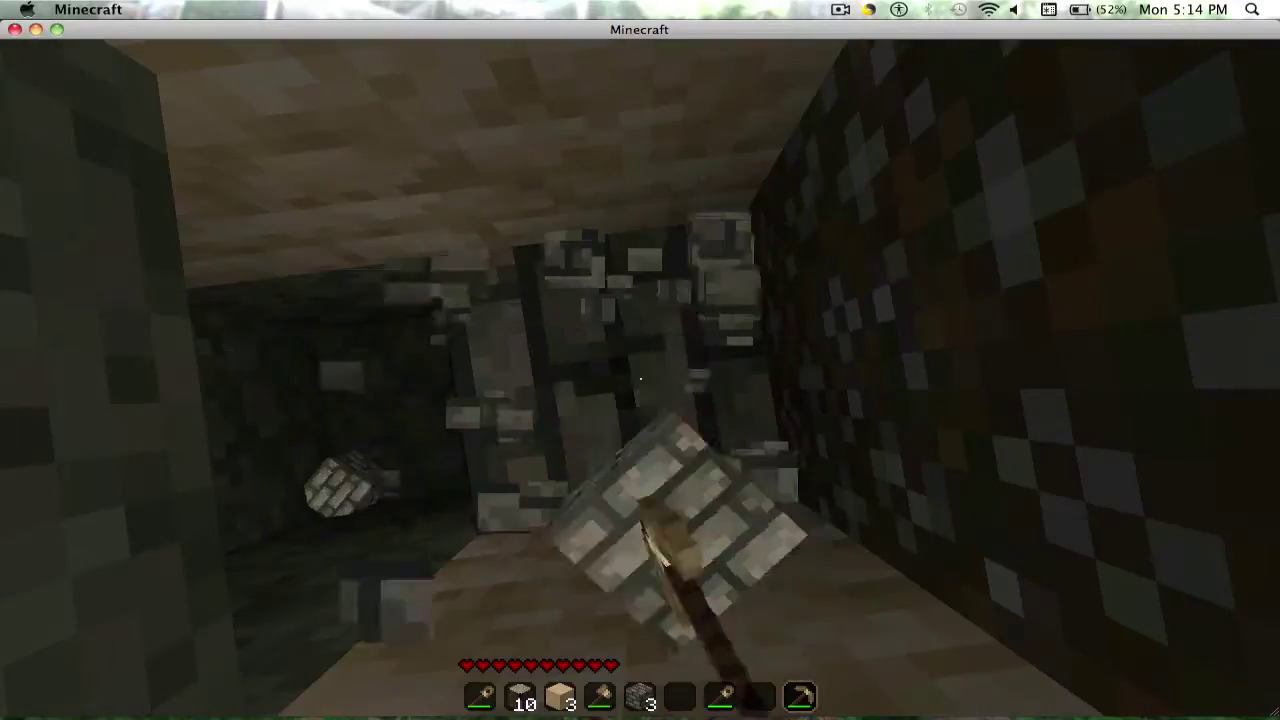
{"action": "left_click", "coordinate": [640, 378]}
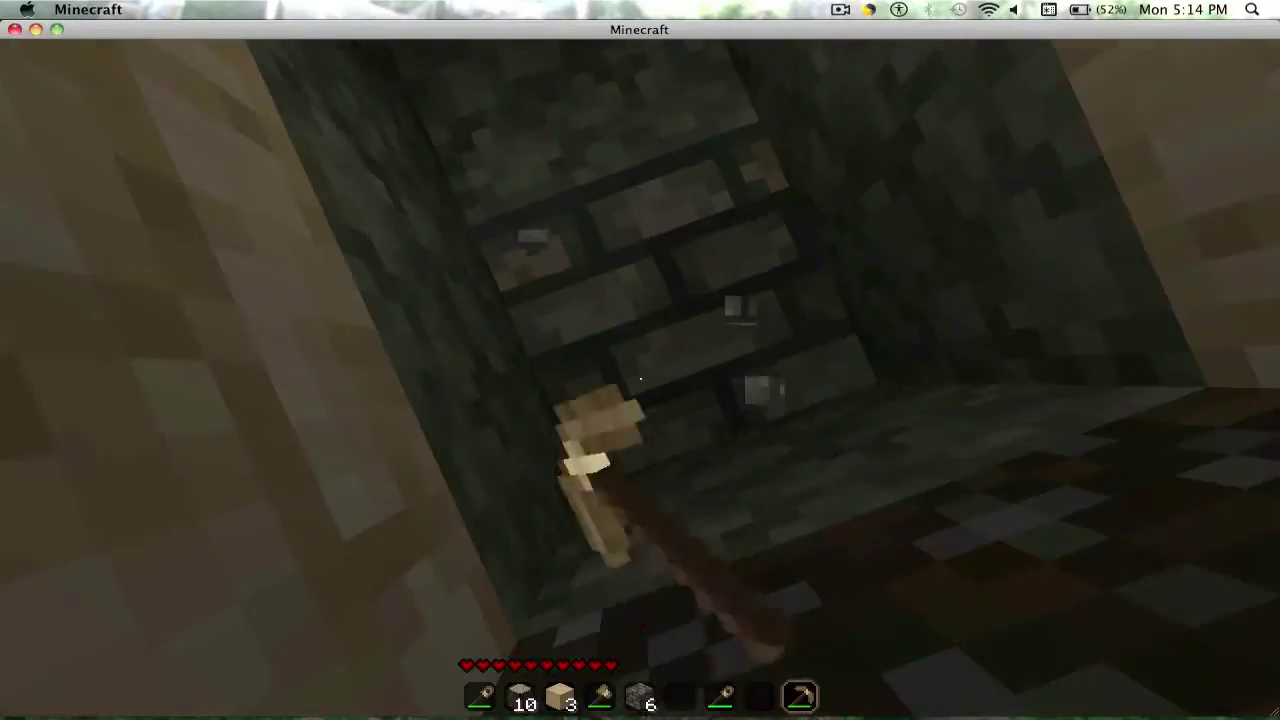
{"action": "left_click", "coordinate": [640, 380]}
{"action": "left_click", "coordinate": [640, 380]}
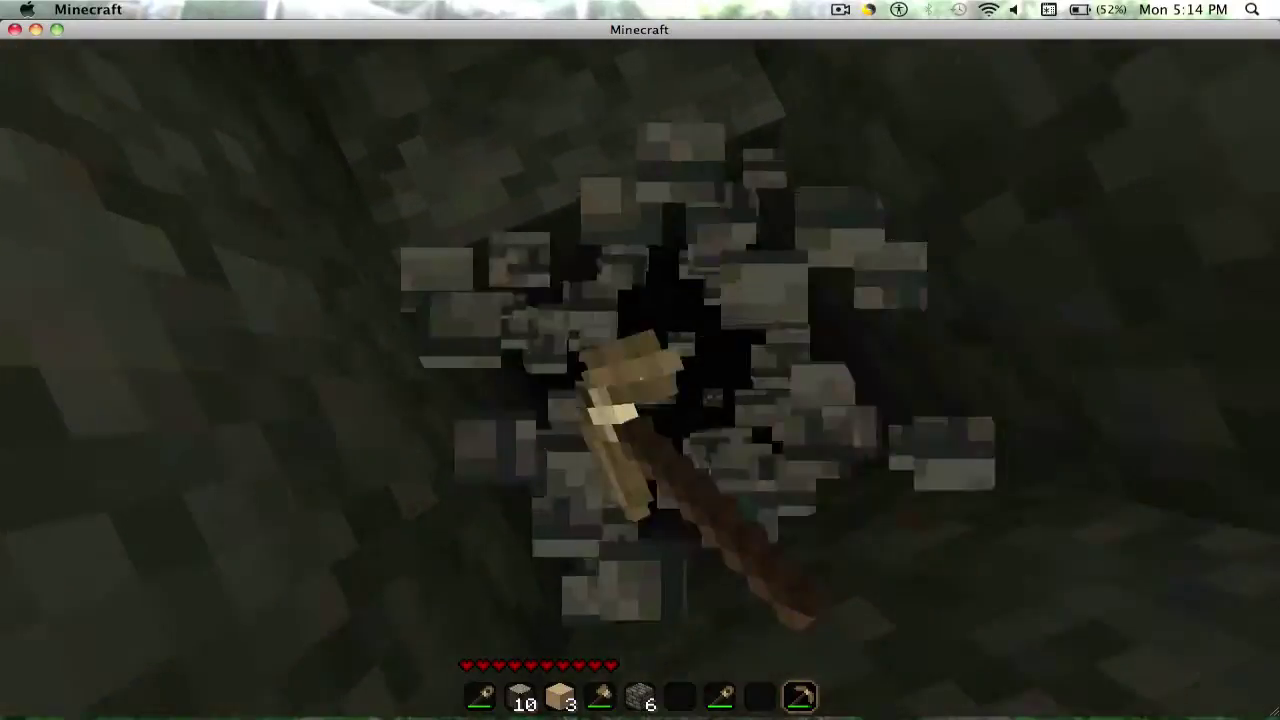
{"action": "left_click", "coordinate": [640, 380]}
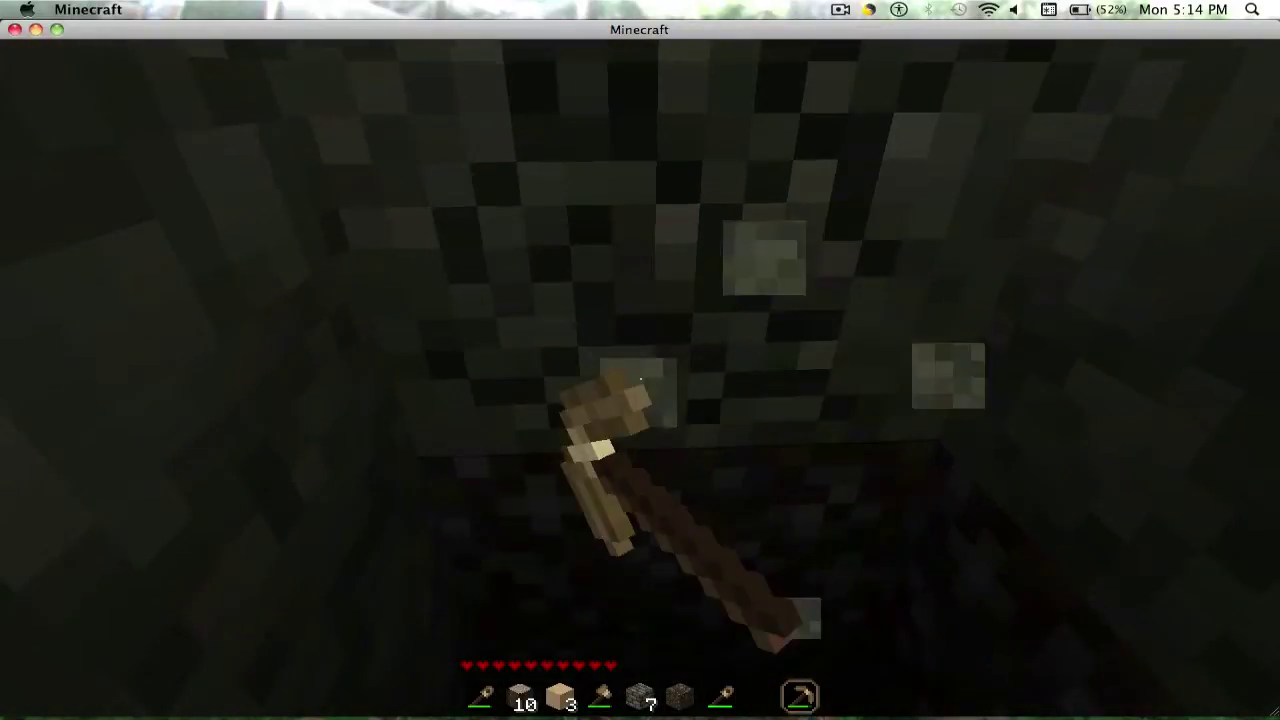
{"action": "left_click", "coordinate": [640, 380]}
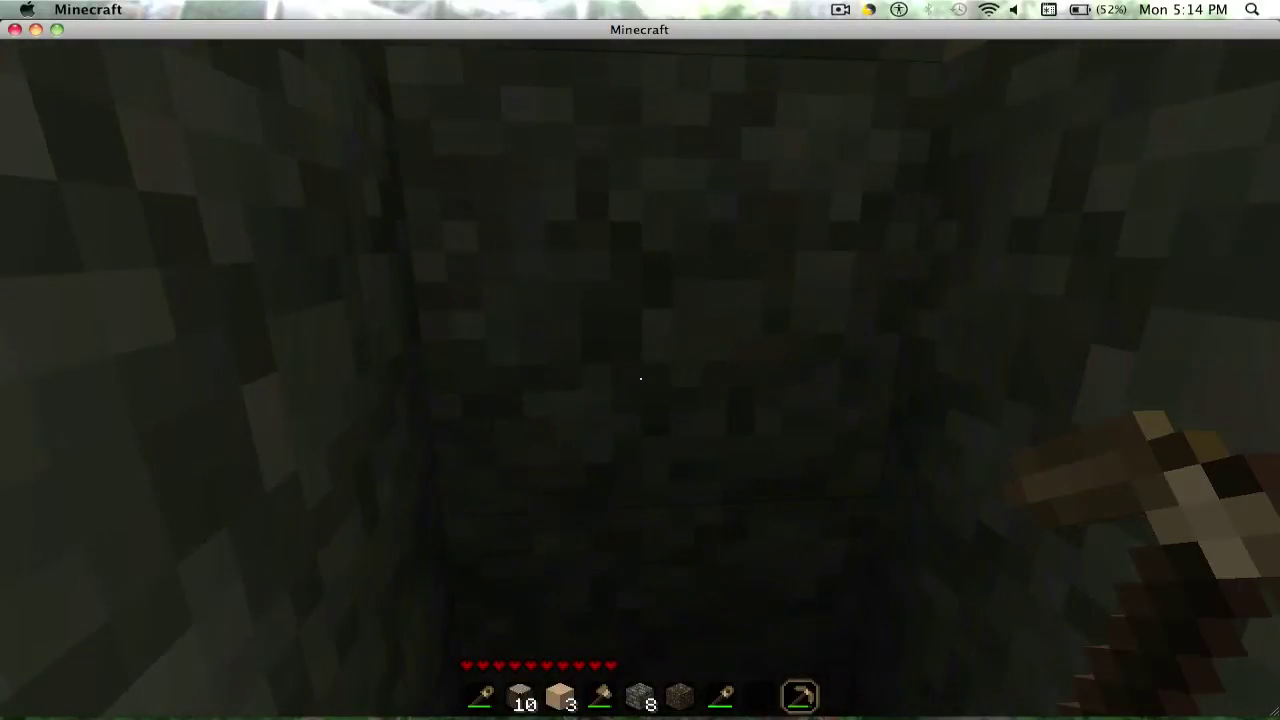
{"action": "left_click", "coordinate": [640, 380]}
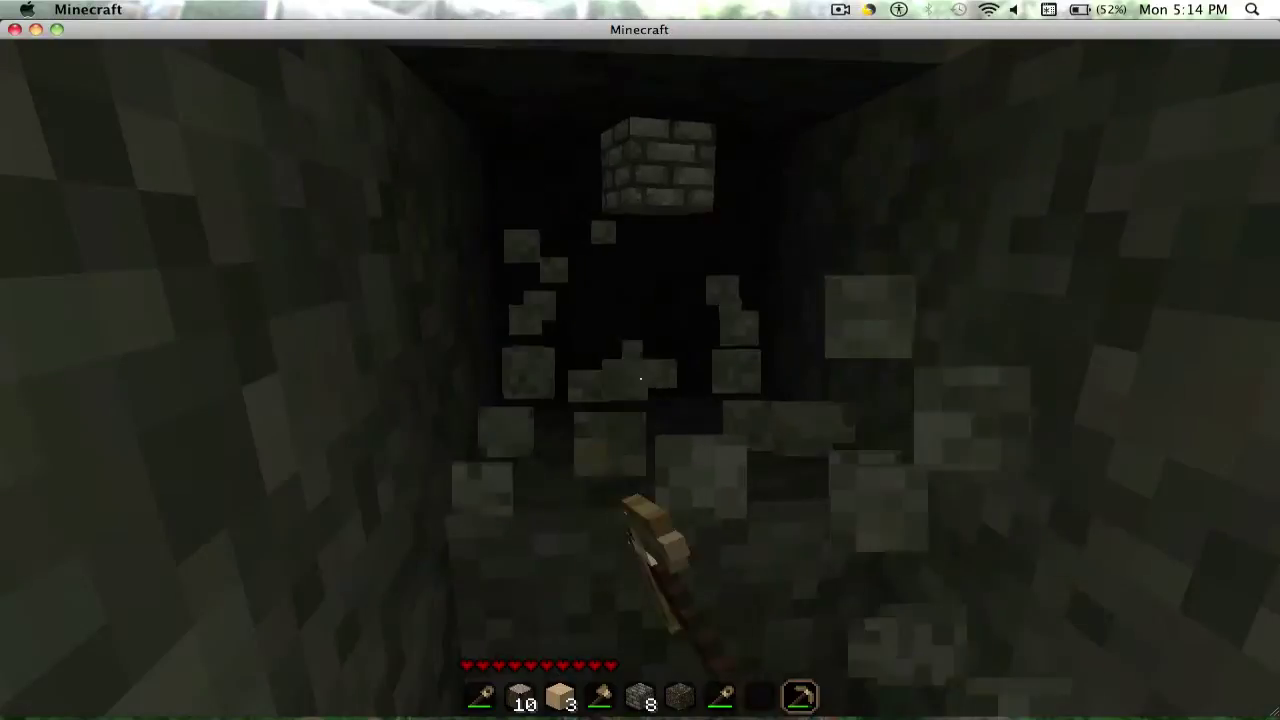
Step: Tunnel forward through the stone, bringing the cobblestone count to 18
{"action": "key", "text": "w"}
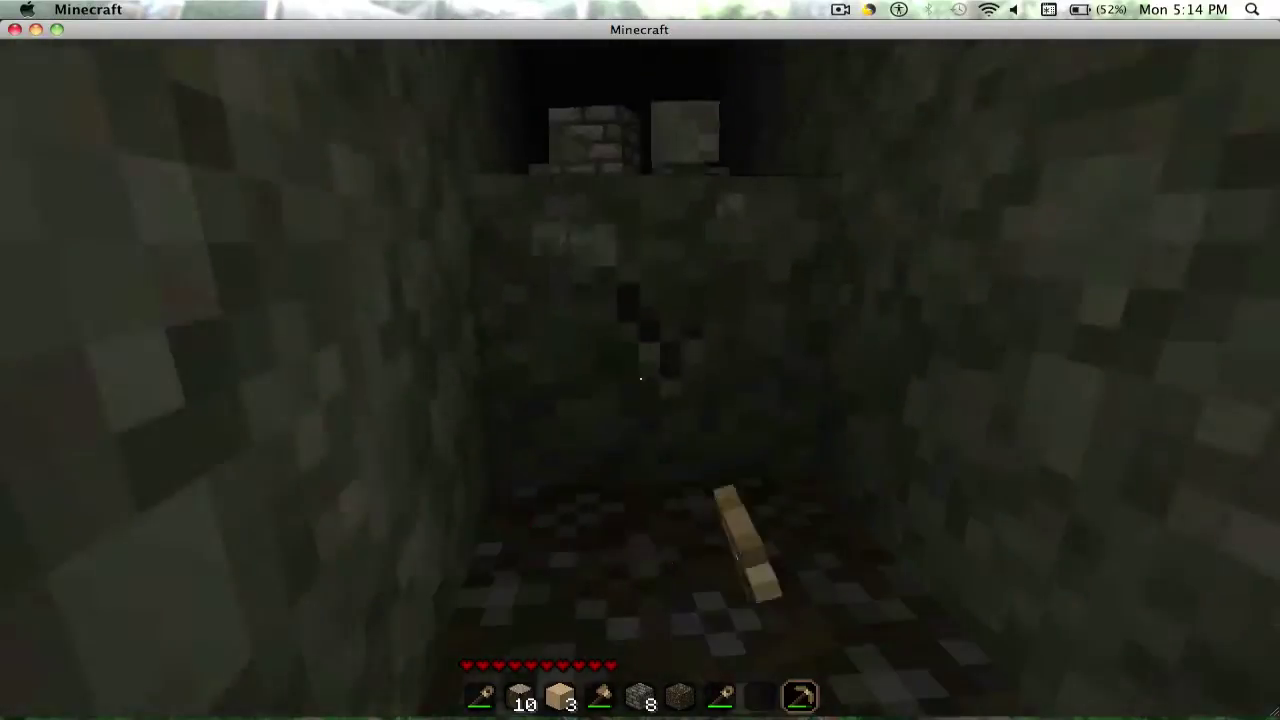
{"action": "left_click", "coordinate": [640, 379]}
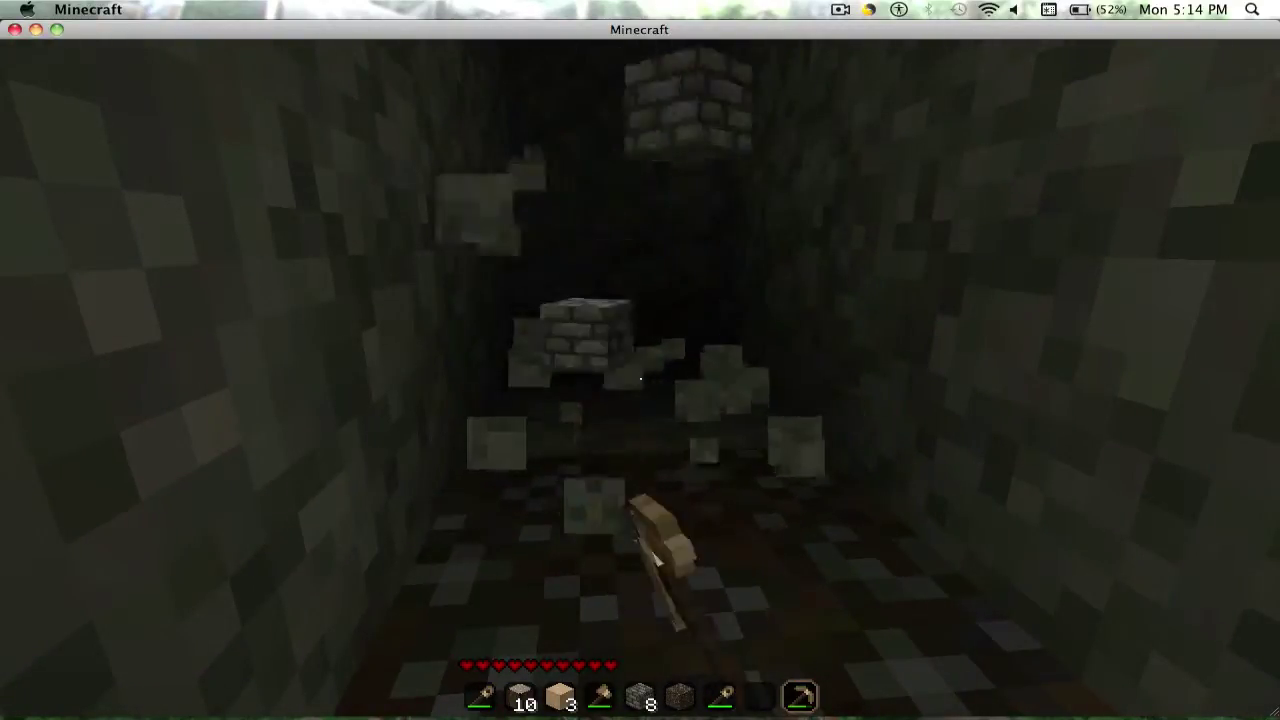
{"action": "key", "text": "w"}
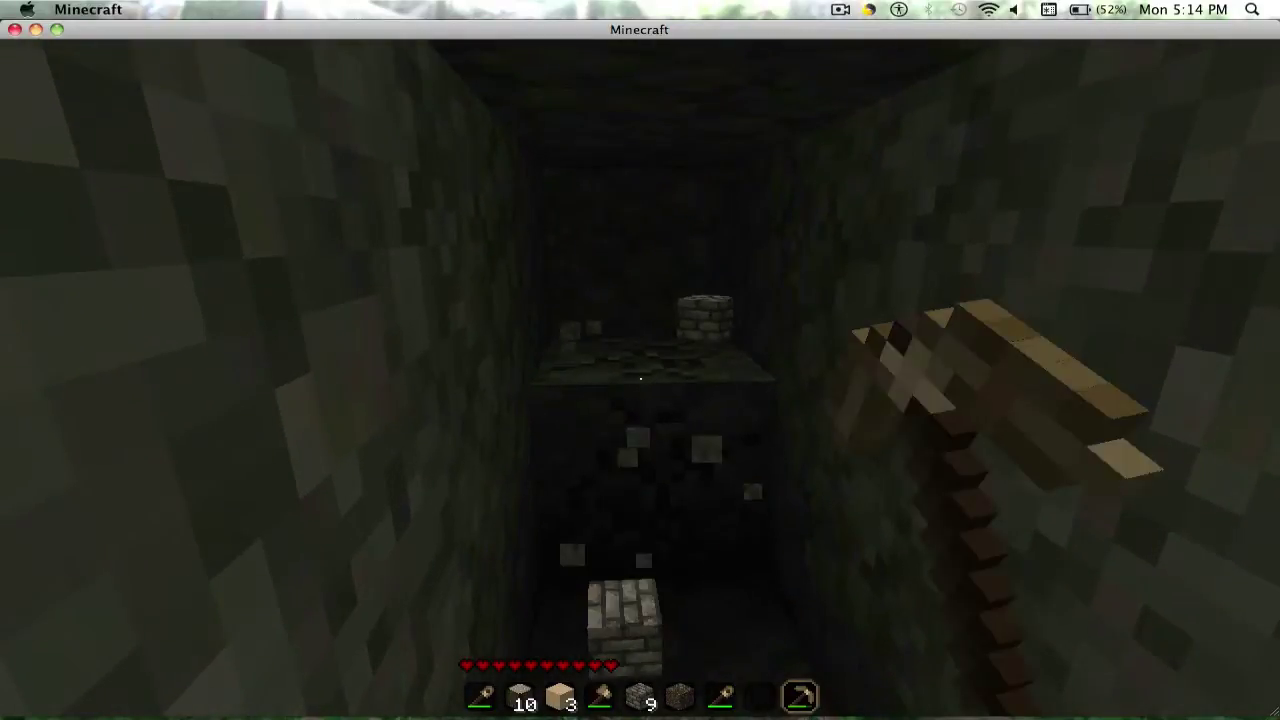
{"action": "left_click", "coordinate": [640, 380]}
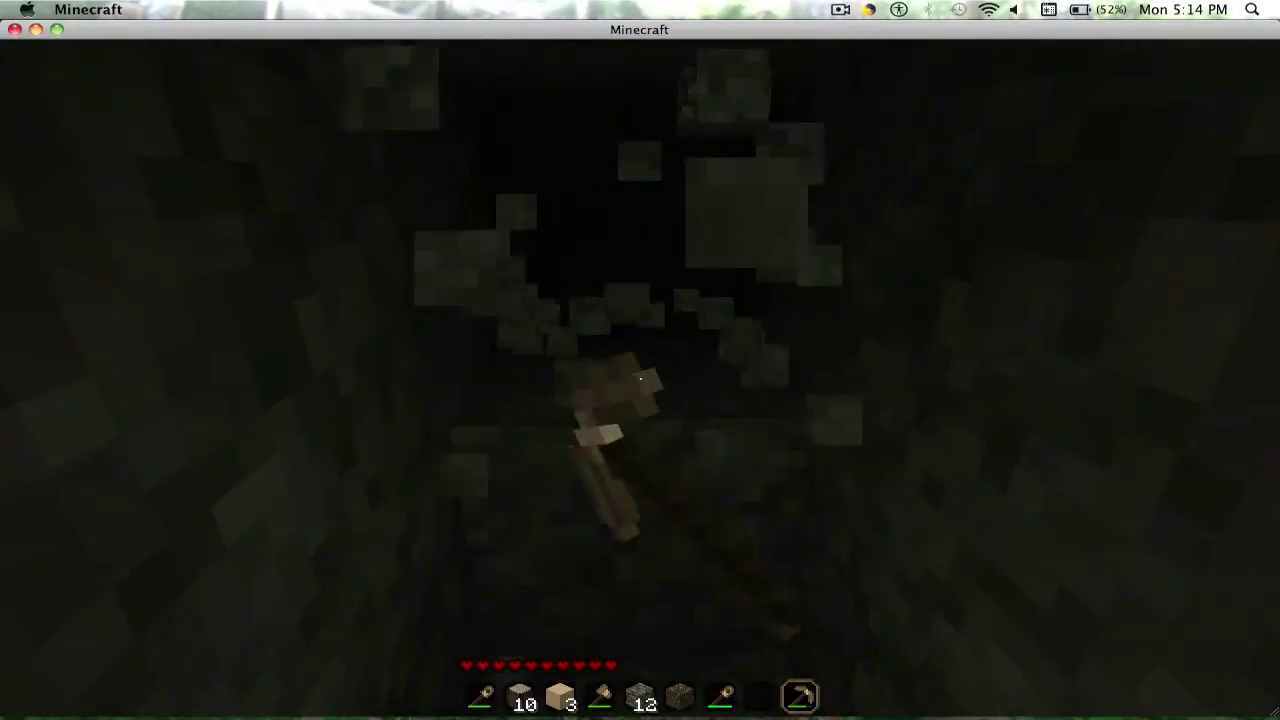
{"action": "left_click", "coordinate": [640, 379]}
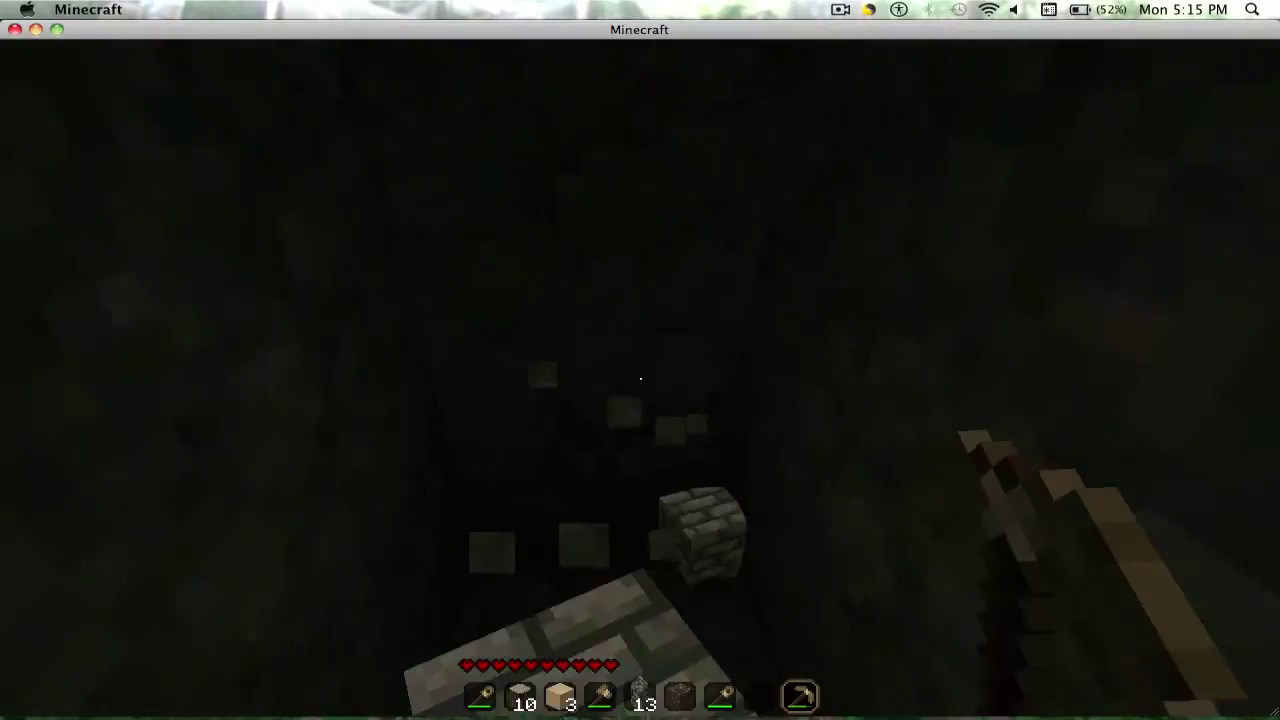
{"action": "left_click", "coordinate": [640, 379]}
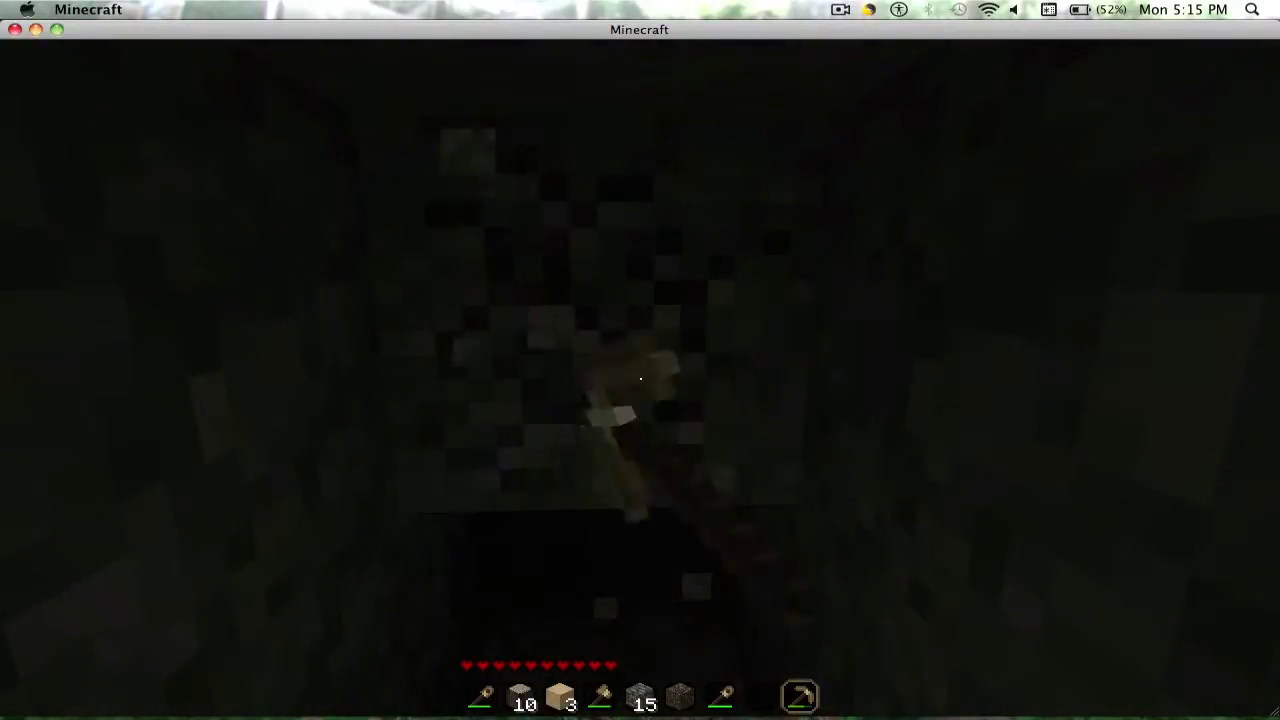
{"action": "left_click", "coordinate": [640, 379]}
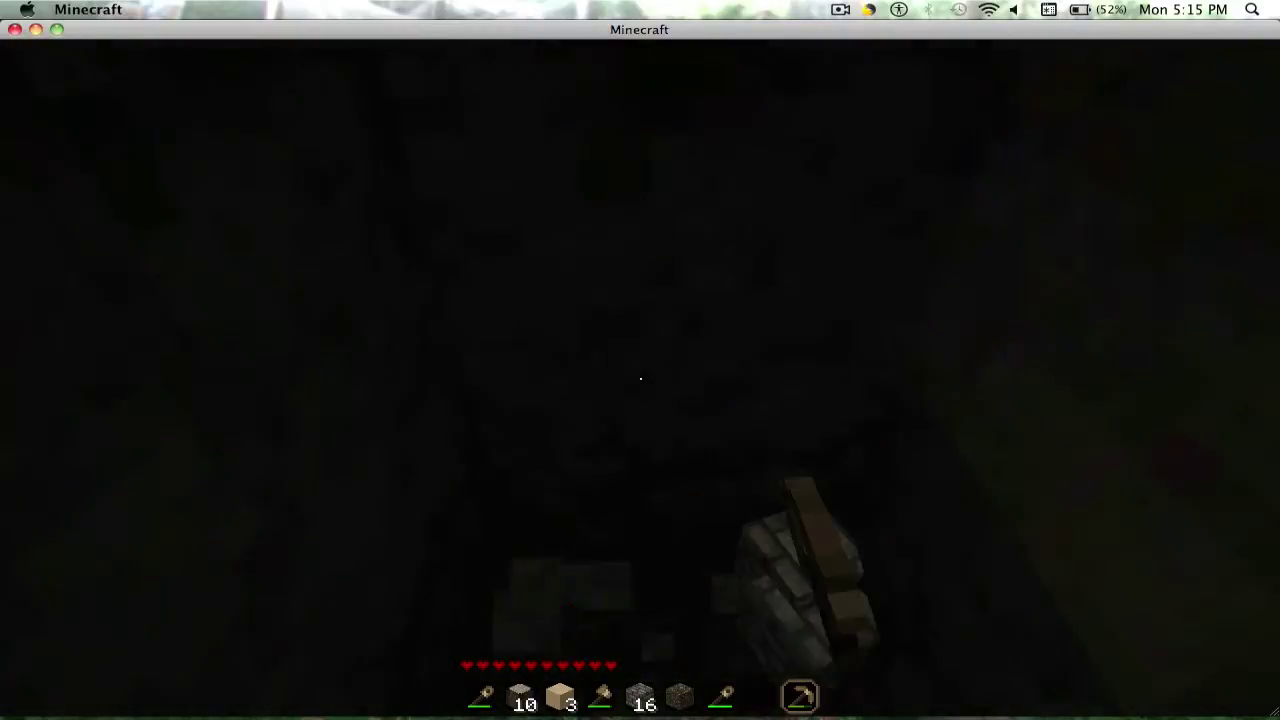
{"action": "left_click", "coordinate": [640, 379]}
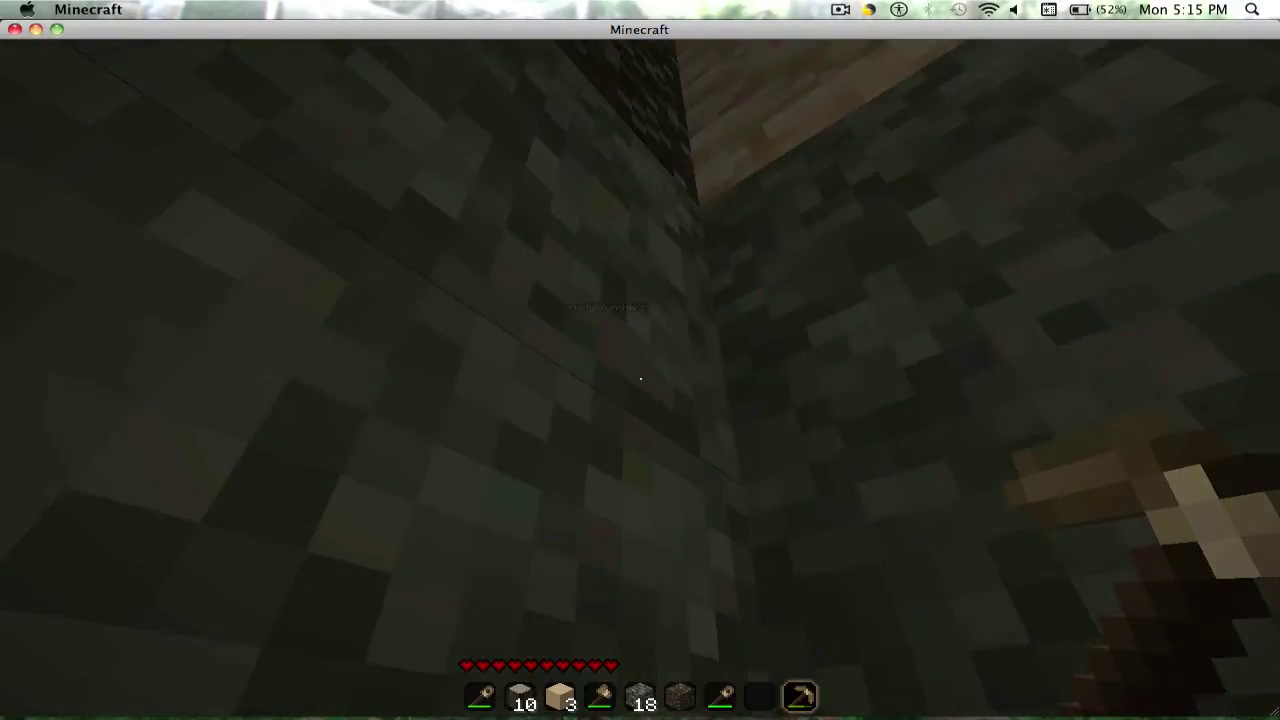
Step: Place the dark block and sand blocks to climb up the shaft
{"action": "key", "text": "6"}
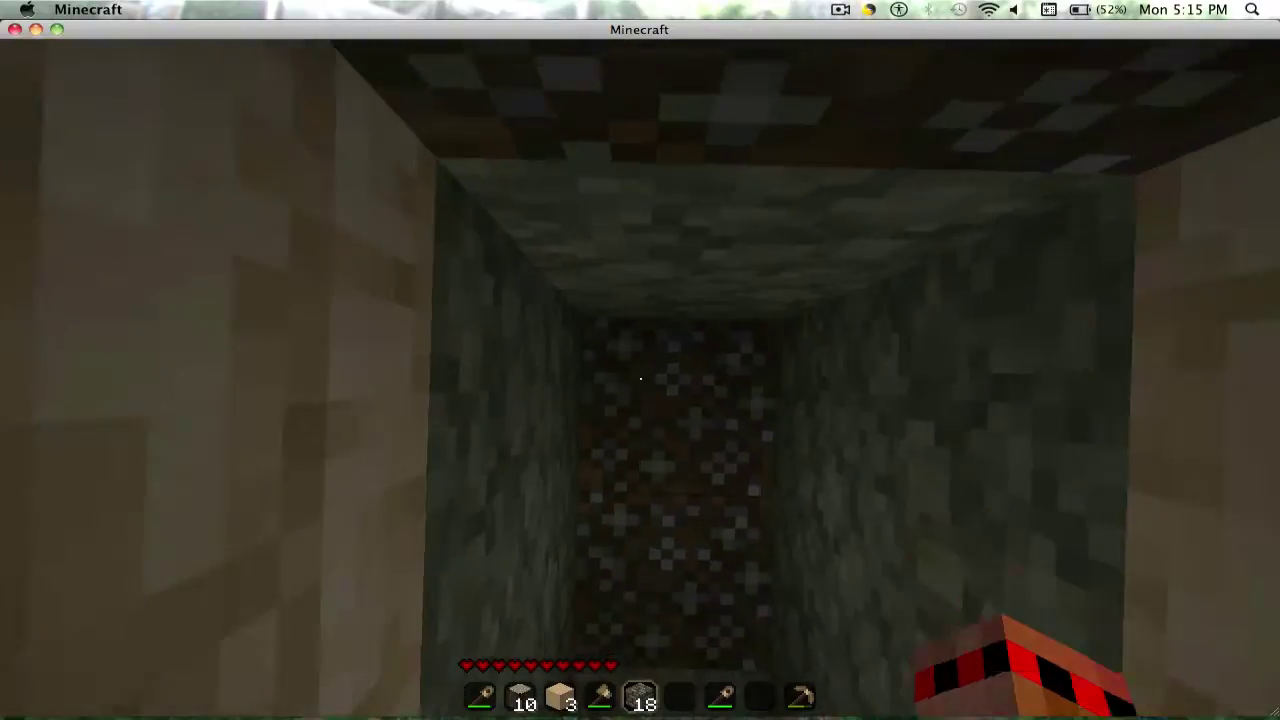
{"action": "right_click", "coordinate": [640, 378]}
{"action": "key", "text": "4"}
{"action": "key", "text": "3"}
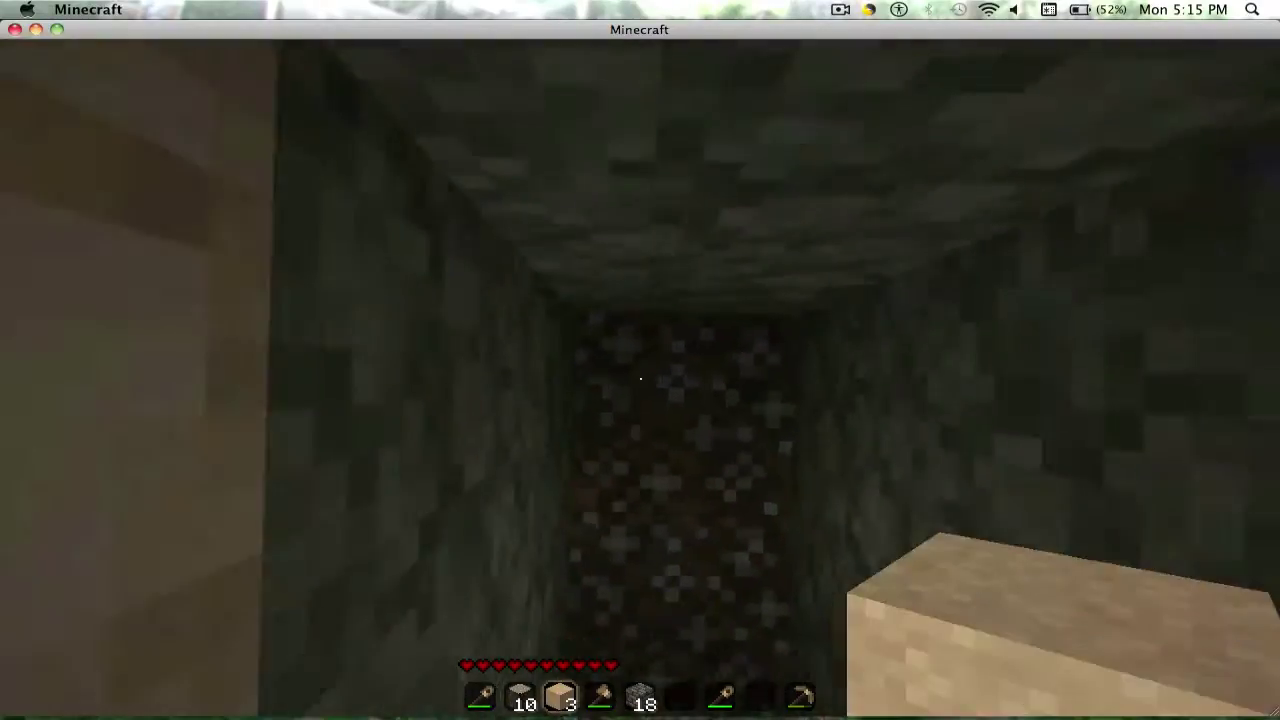
{"action": "right_click", "coordinate": [640, 378]}
{"action": "right_click", "coordinate": [640, 378]}
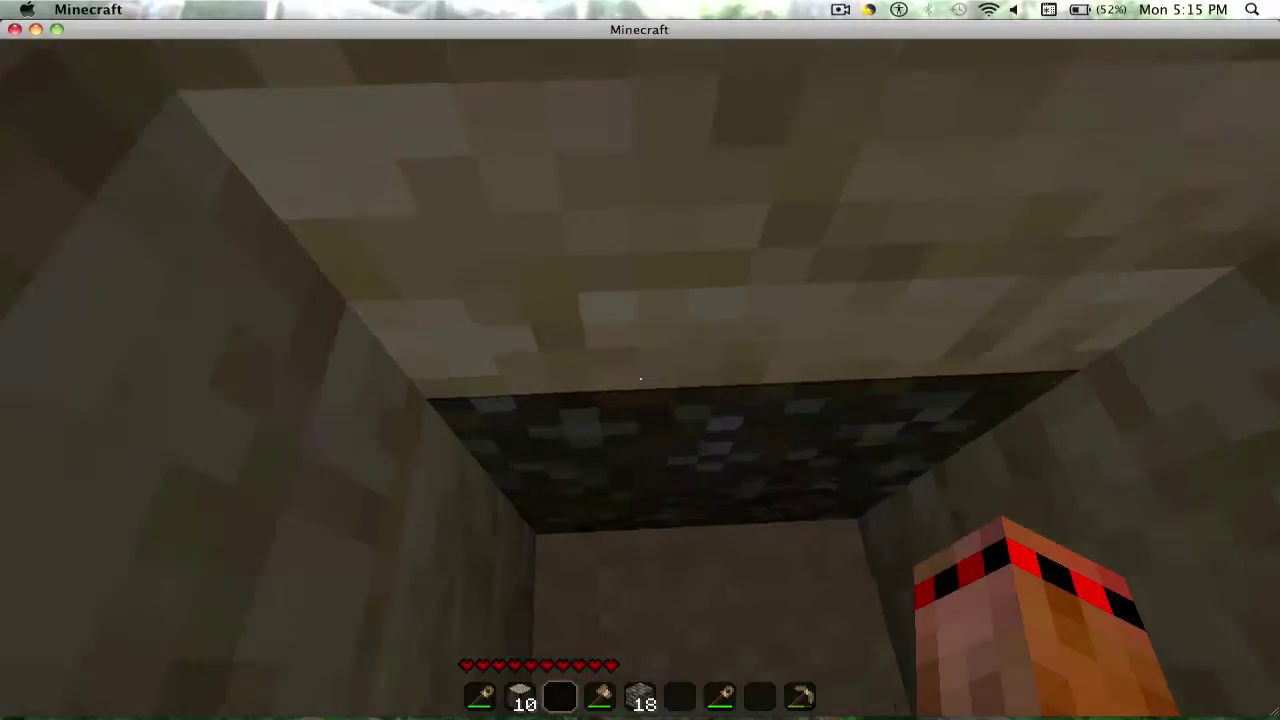
Step: Take the pickaxe and mine out the sand blocks overhead
{"action": "key", "text": "8"}
{"action": "key", "text": "9"}
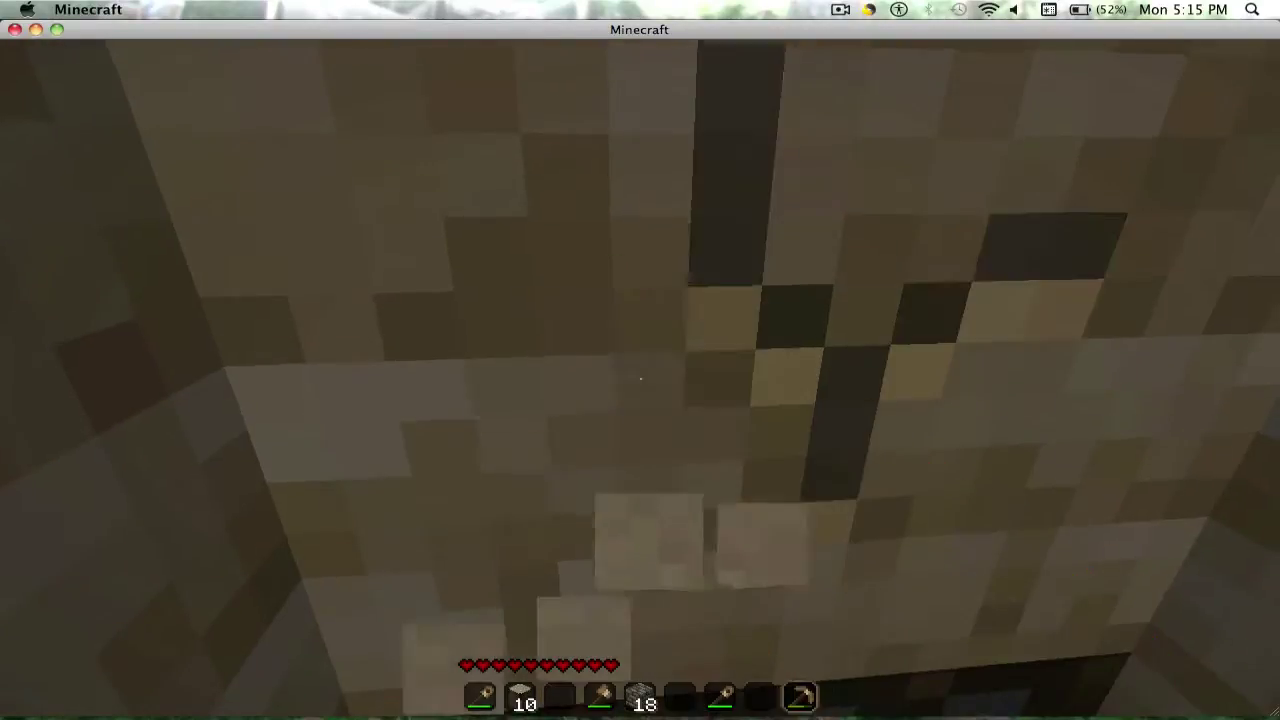
{"action": "left_click", "coordinate": [640, 378]}
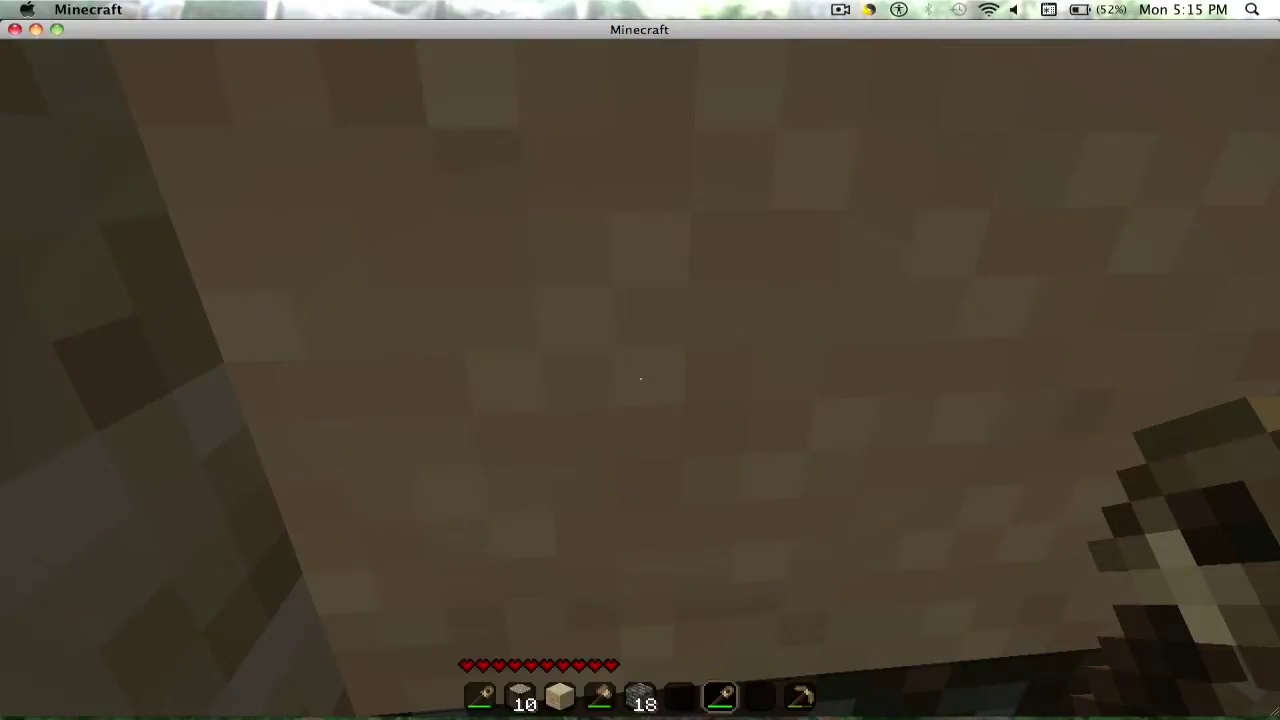
{"action": "left_click", "coordinate": [640, 378]}
{"action": "left_click", "coordinate": [640, 378]}
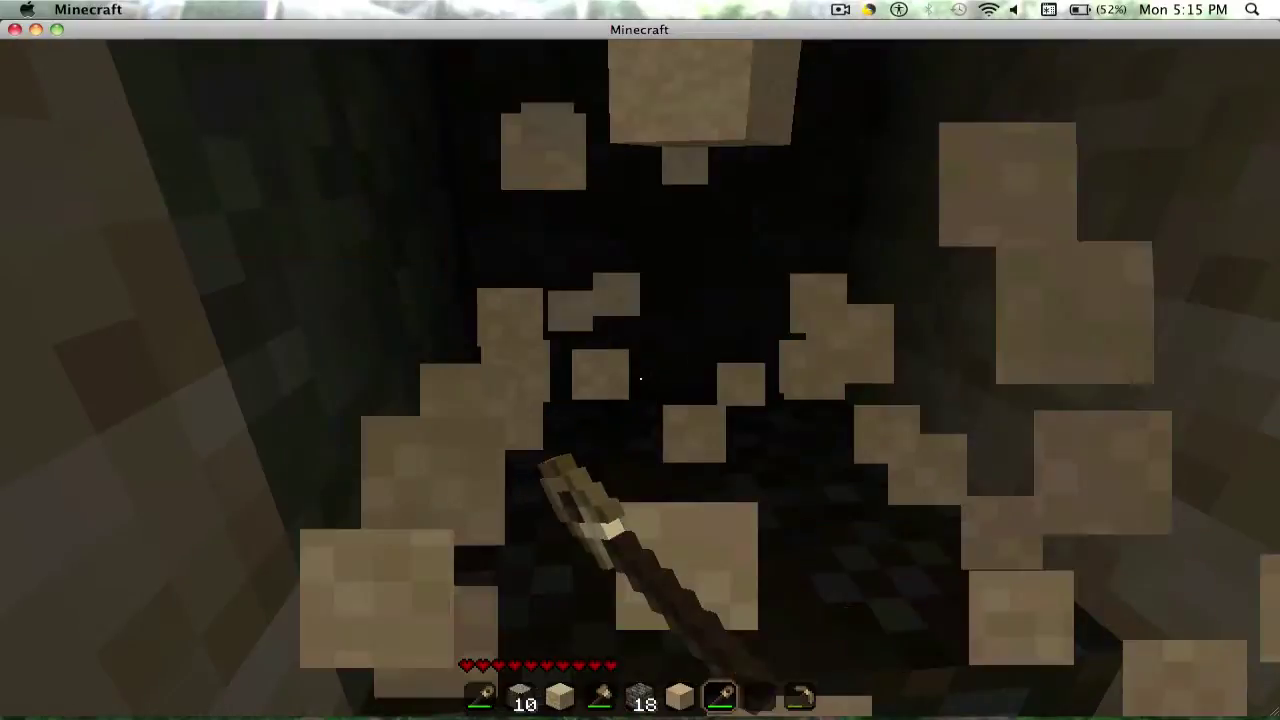
{"action": "left_click", "coordinate": [640, 378]}
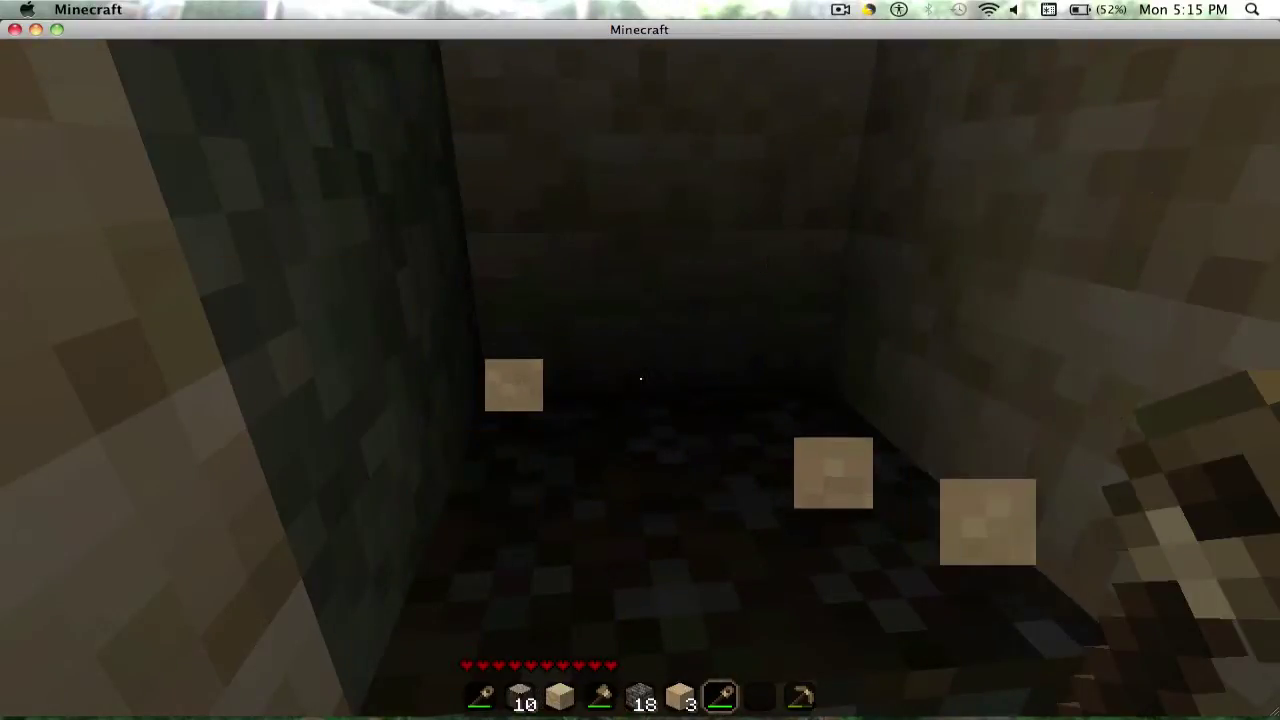
Step: Fill the tunnel opening with sand and walk to the crafting table
{"action": "key", "text": "6"}
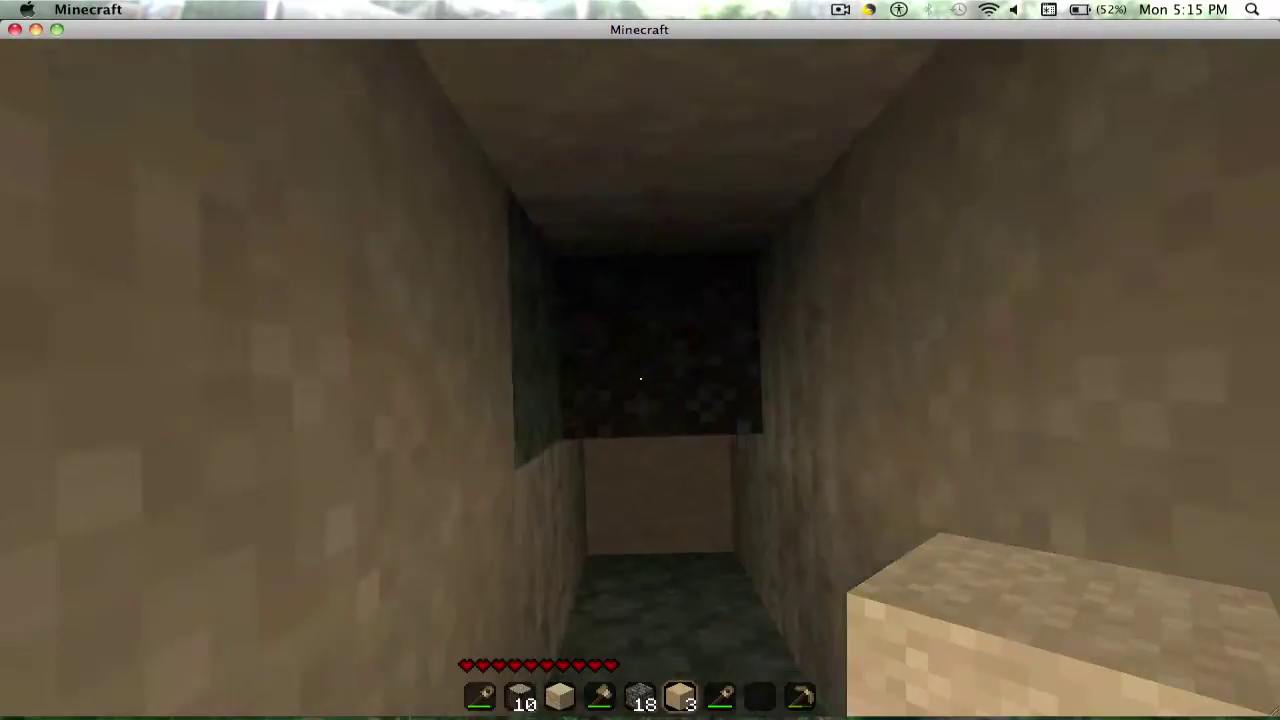
{"action": "right_click", "coordinate": [640, 378]}
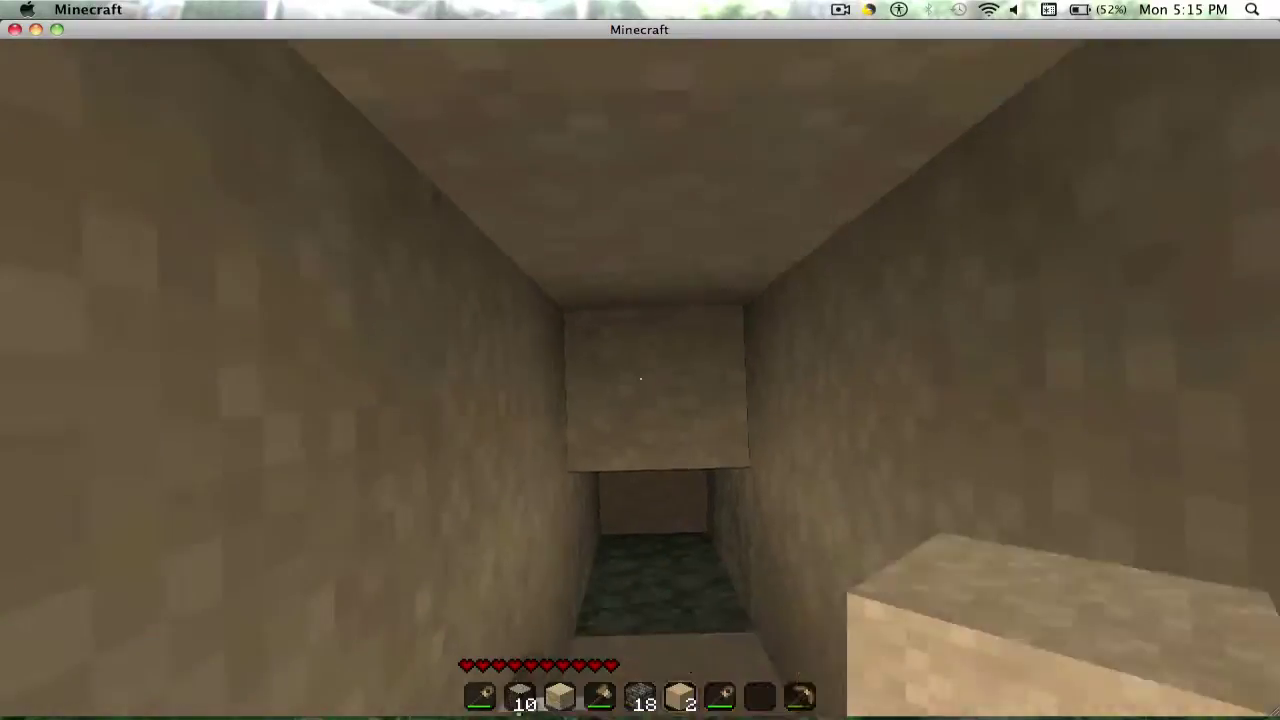
{"action": "right_click", "coordinate": [640, 378]}
{"action": "key", "text": "9"}
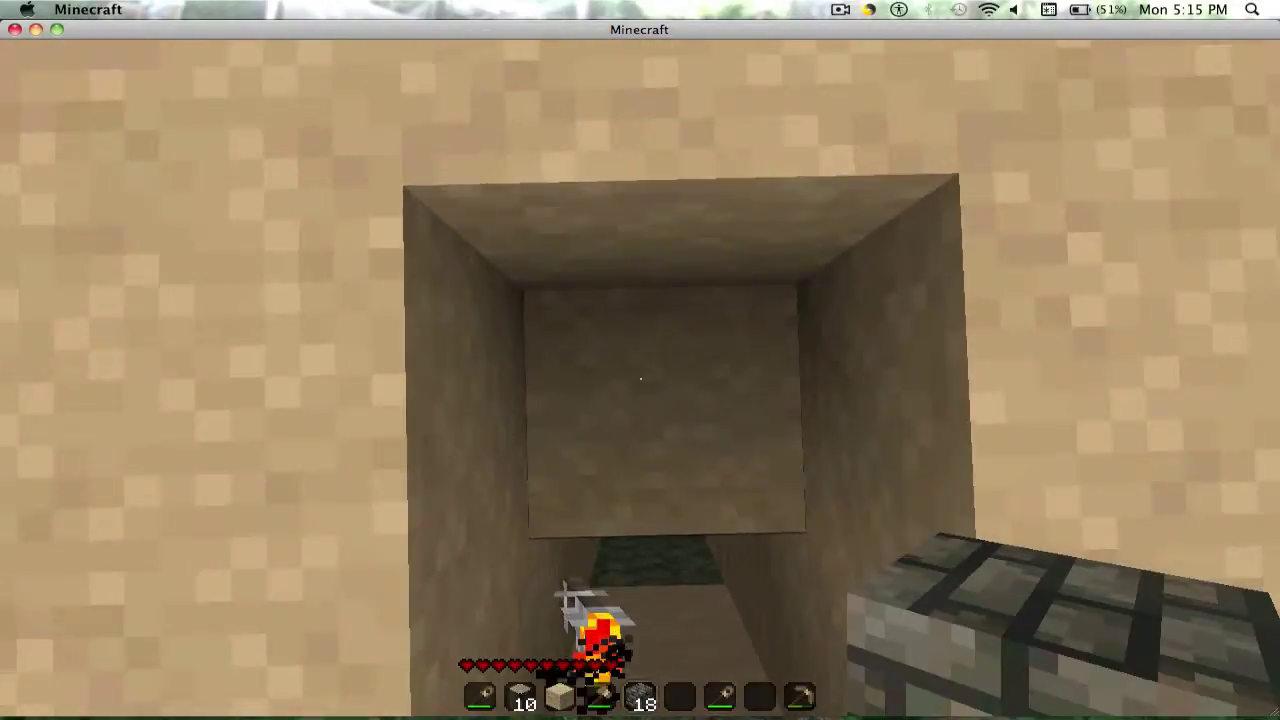
{"action": "key", "text": "3"}
{"action": "right_click", "coordinate": [640, 378]}
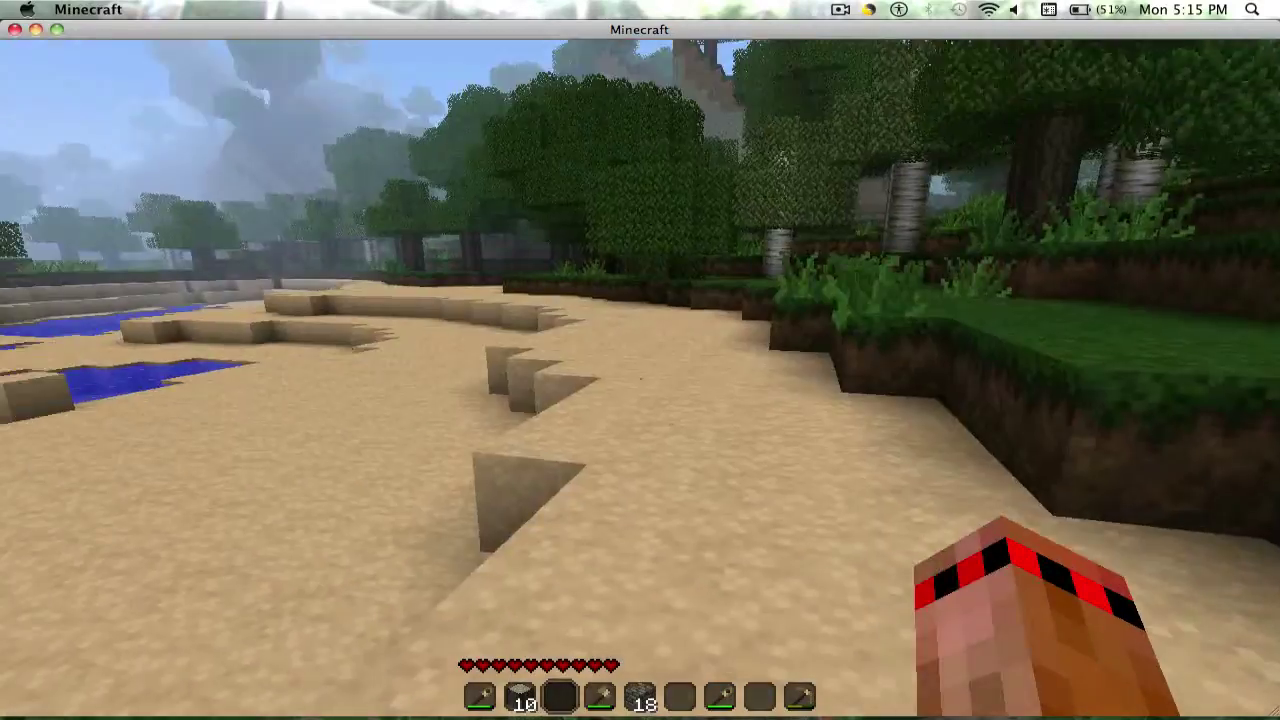
{"action": "key", "text": "w"}
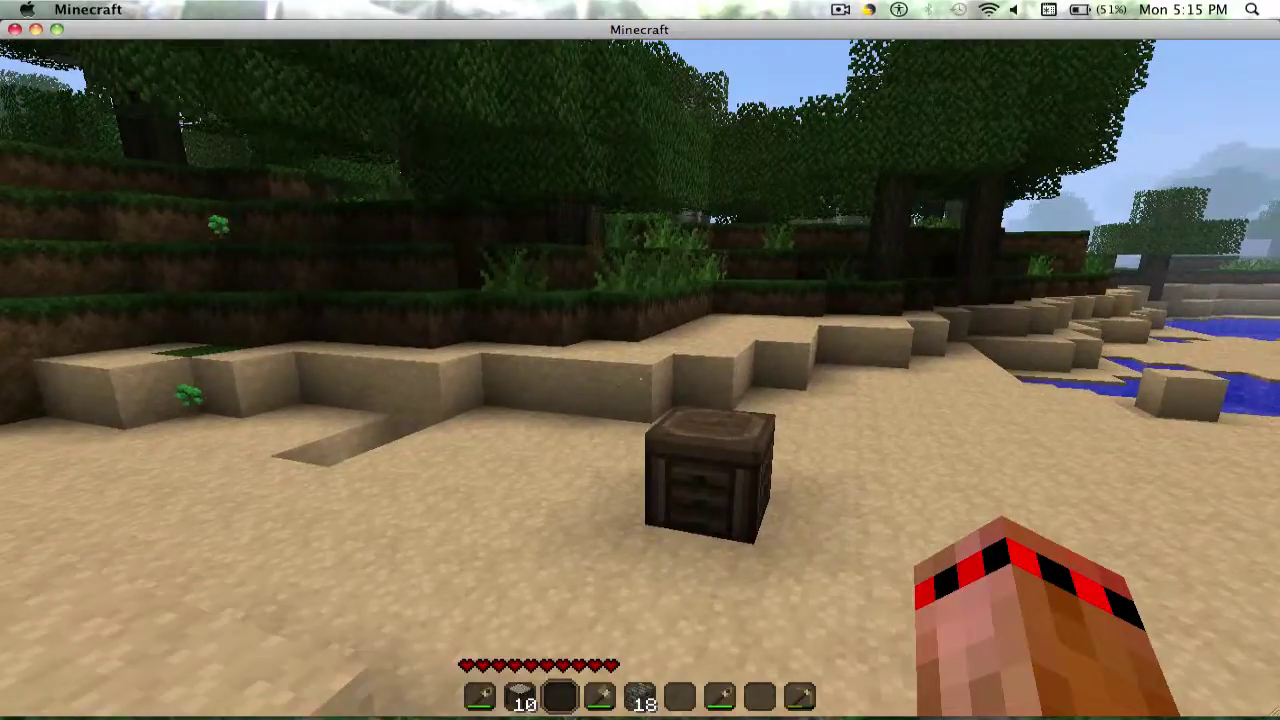
{"action": "key", "text": "w"}
Step: At the crafting table, turn planks into sticks and collect four stone pickaxes
{"action": "right_click", "coordinate": [640, 378]}
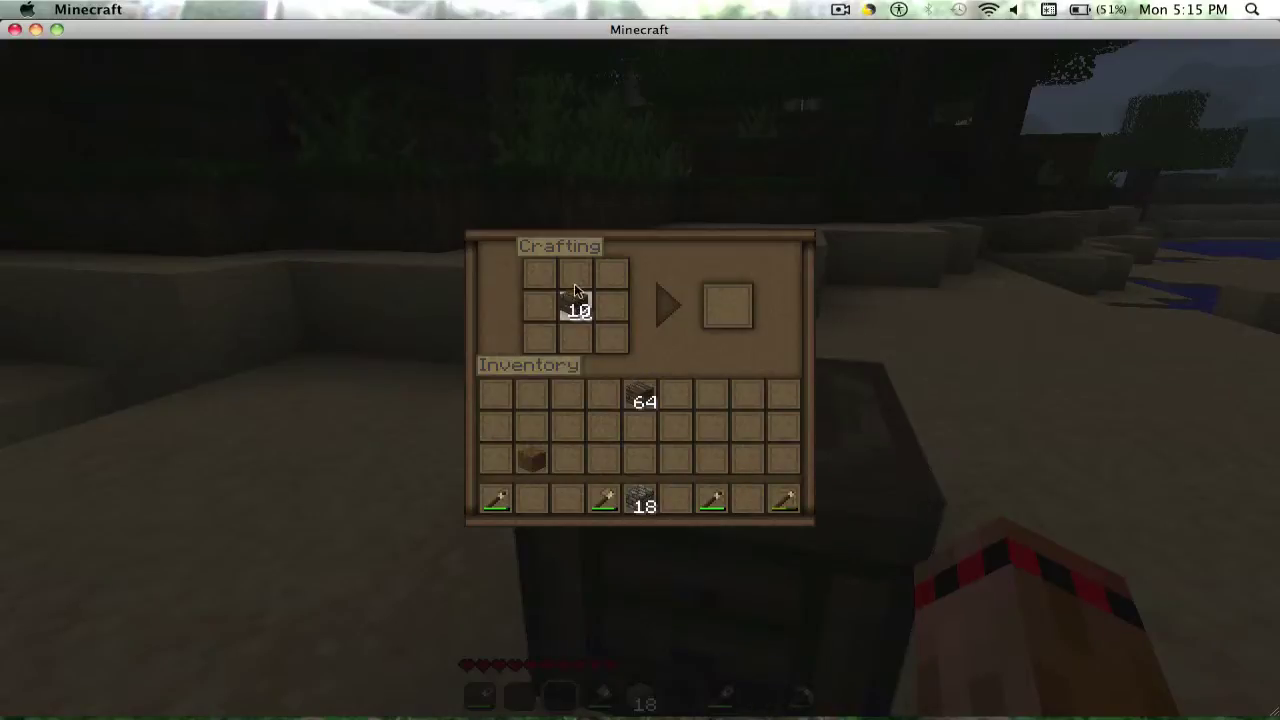
{"action": "left_click", "coordinate": [738, 312], "text": "shift"}
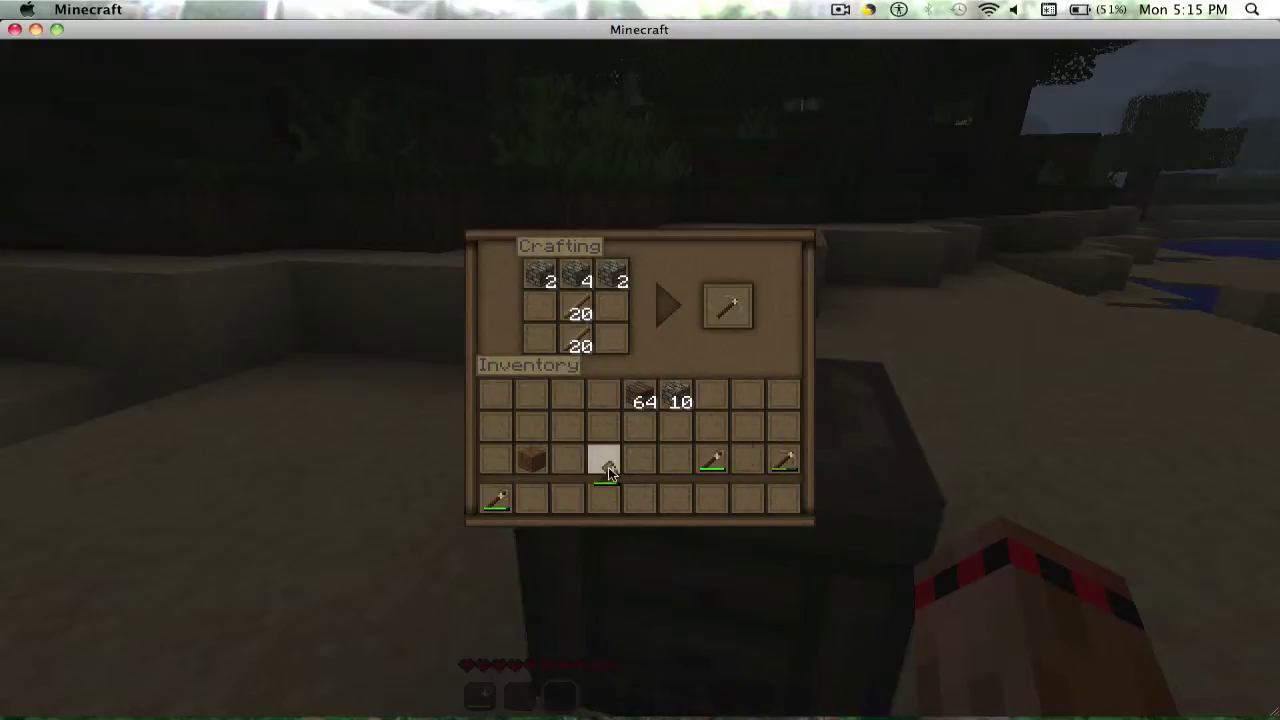
{"action": "left_click", "coordinate": [726, 307], "text": "shift"}
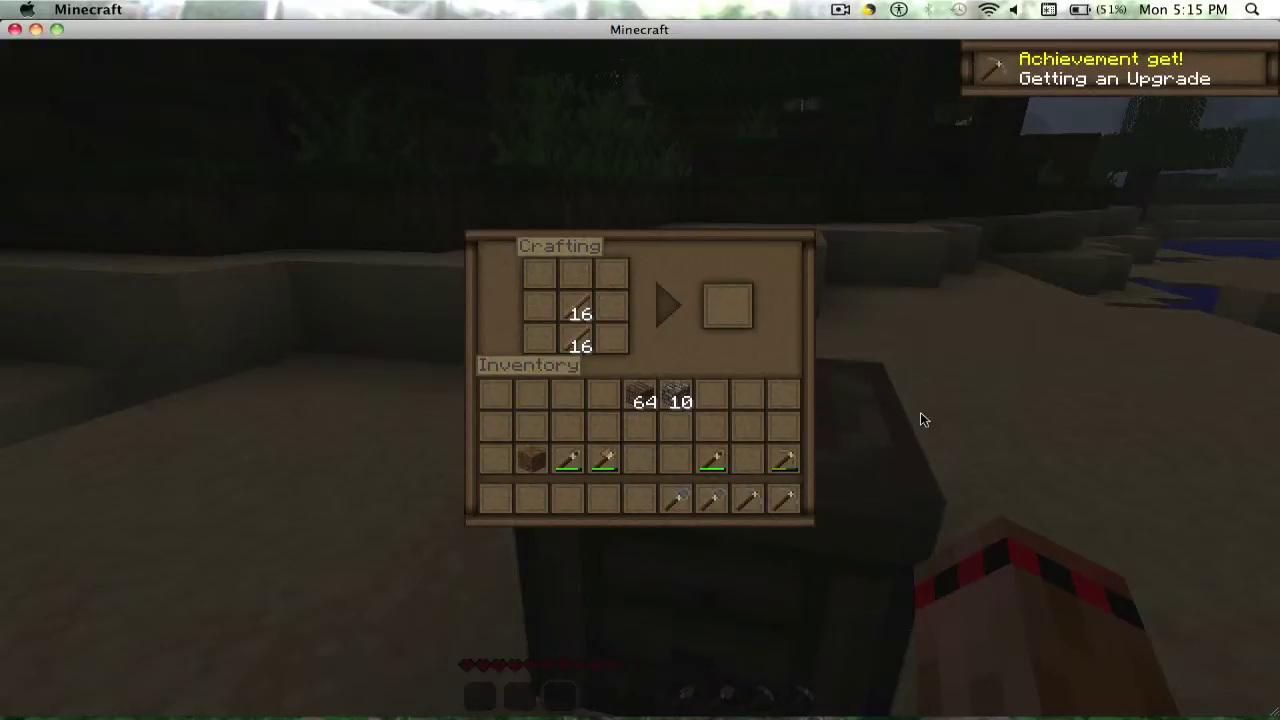
Step: Reopen the crafting table and move the wooden axe and shovel into the hotbar
{"action": "key", "text": "e"}
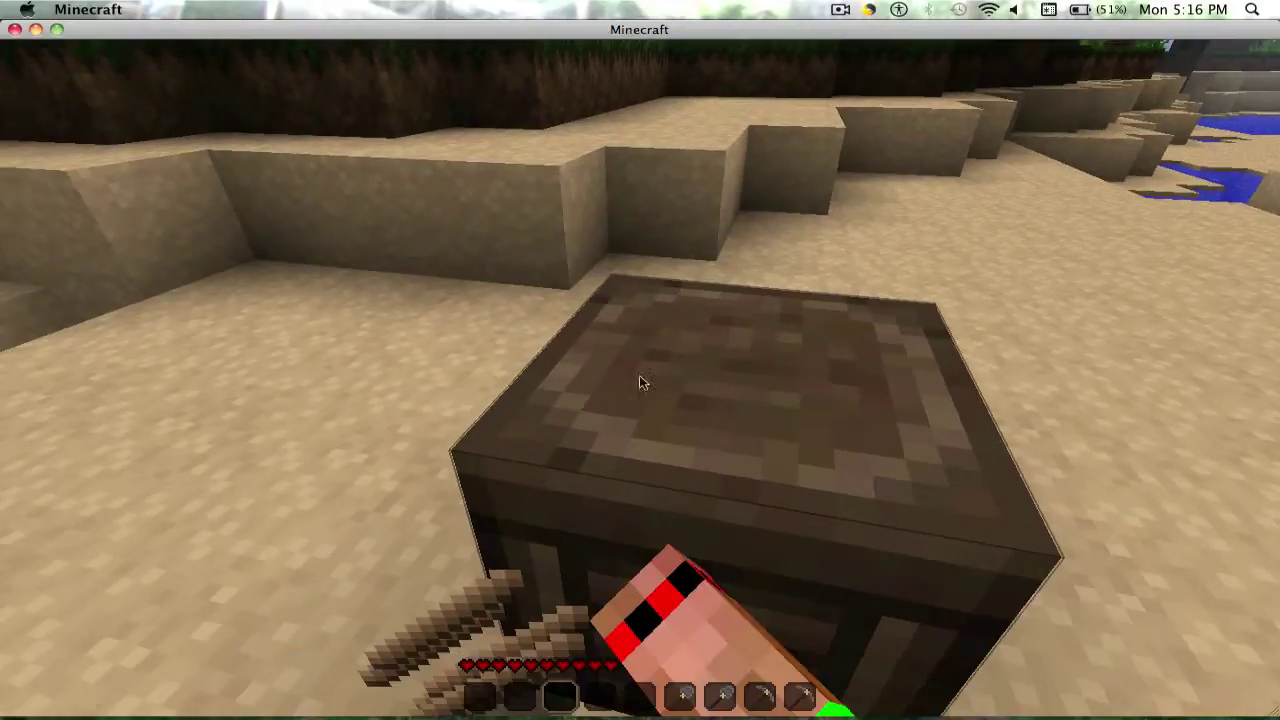
{"action": "right_click", "coordinate": [641, 382]}
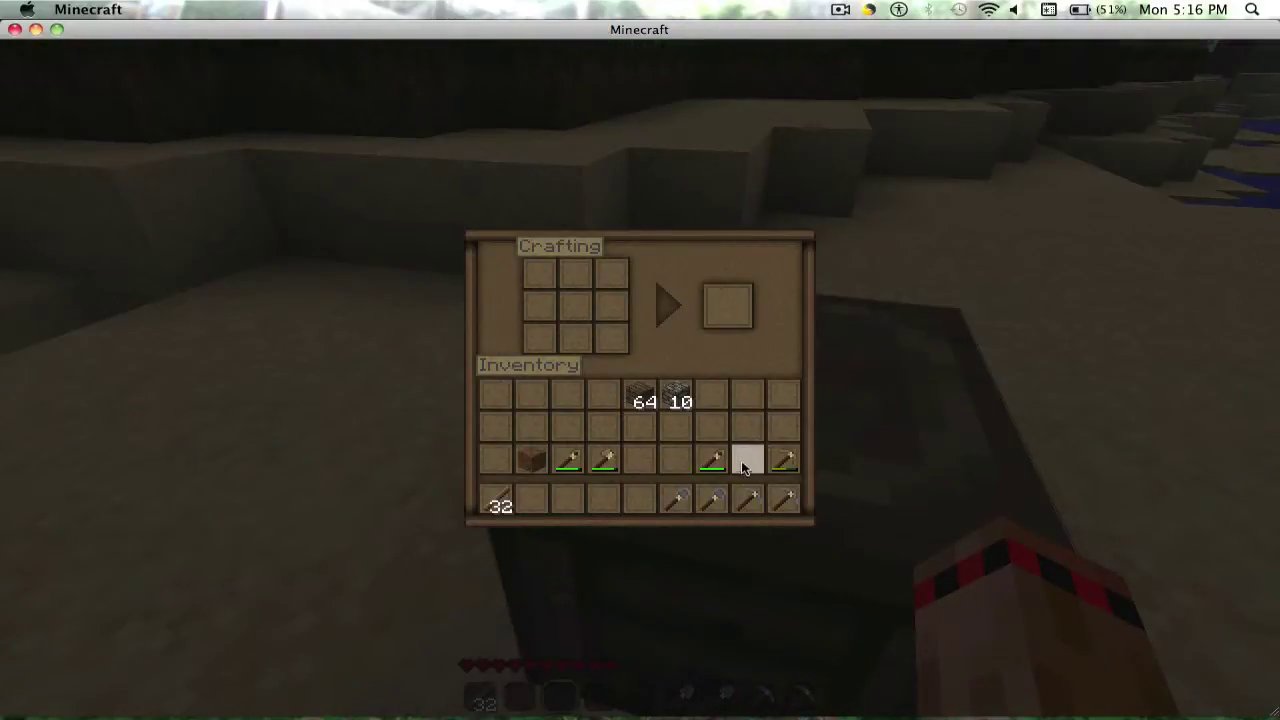
{"action": "left_click", "coordinate": [605, 462]}
{"action": "left_click", "coordinate": [638, 496]}
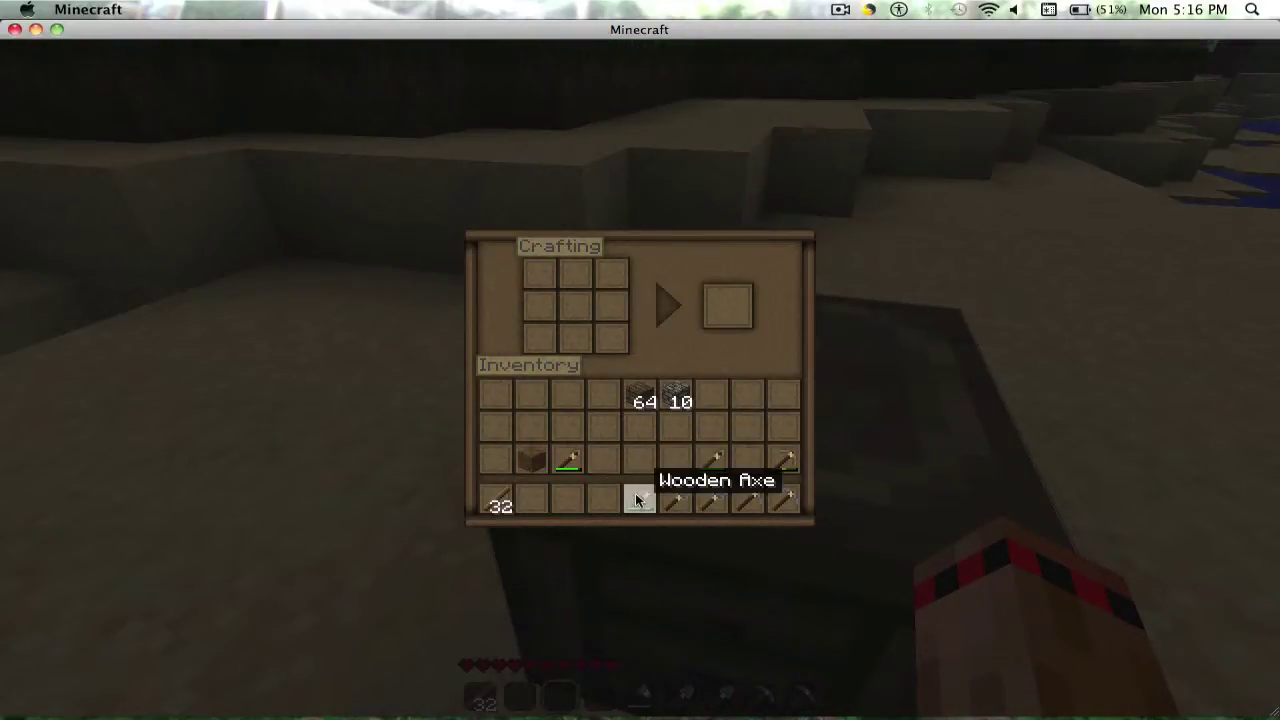
{"action": "left_click", "coordinate": [570, 460]}
{"action": "left_click", "coordinate": [603, 497]}
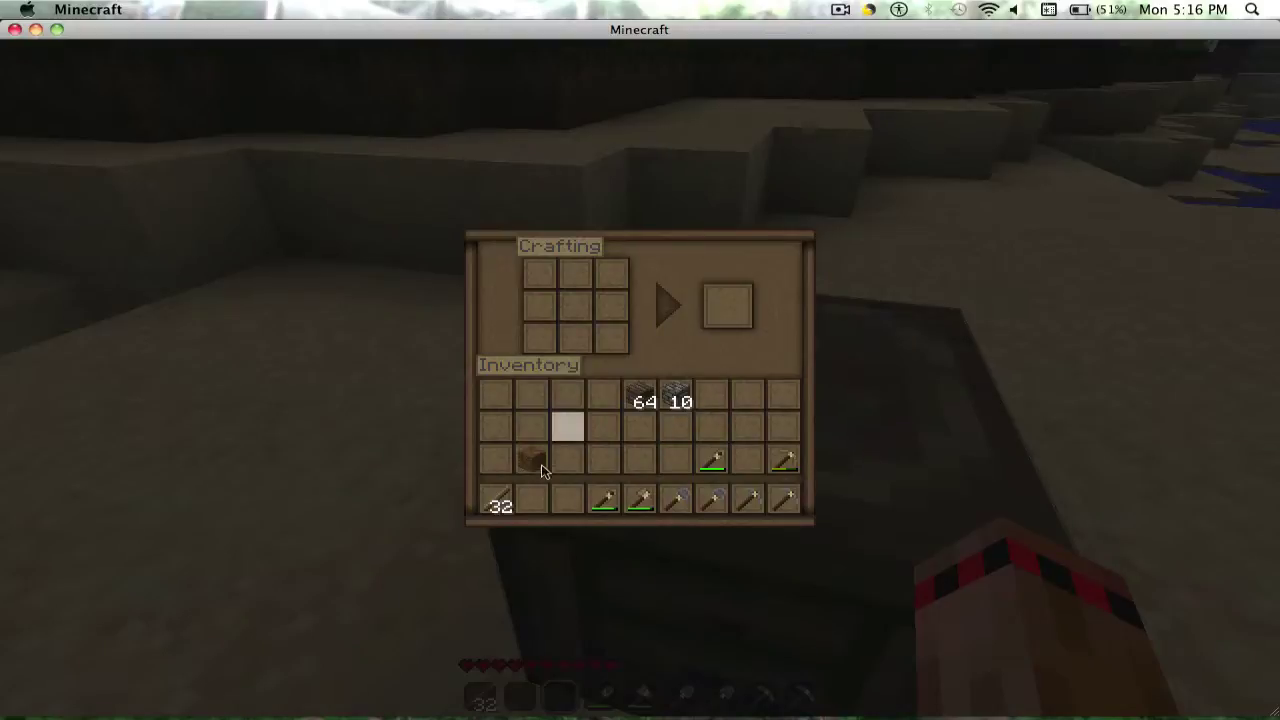
Step: Craft stone swords into the hotbar, then submit the /deop chat command
{"action": "left_click", "coordinate": [498, 500]}
{"action": "left_click", "coordinate": [585, 426]}
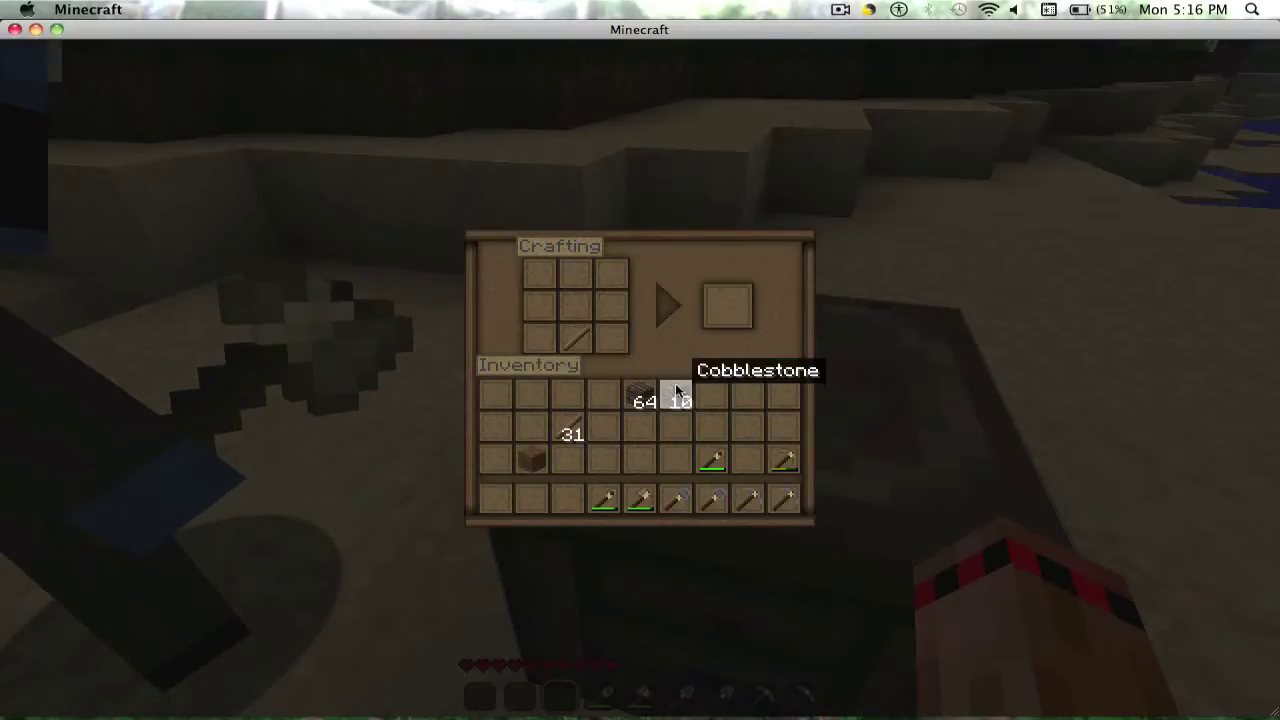
{"action": "left_click", "coordinate": [676, 395]}
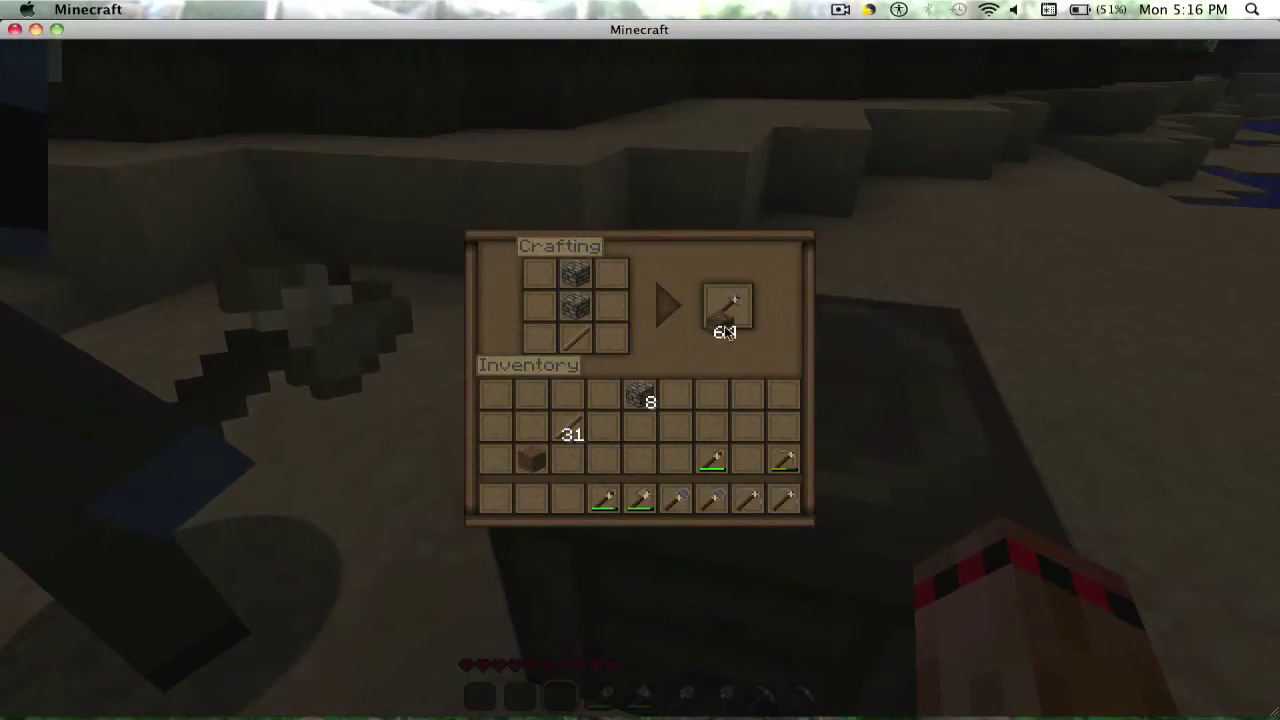
{"action": "left_click", "coordinate": [712, 395]}
{"action": "left_click", "coordinate": [727, 305]}
{"action": "left_click", "coordinate": [675, 427]}
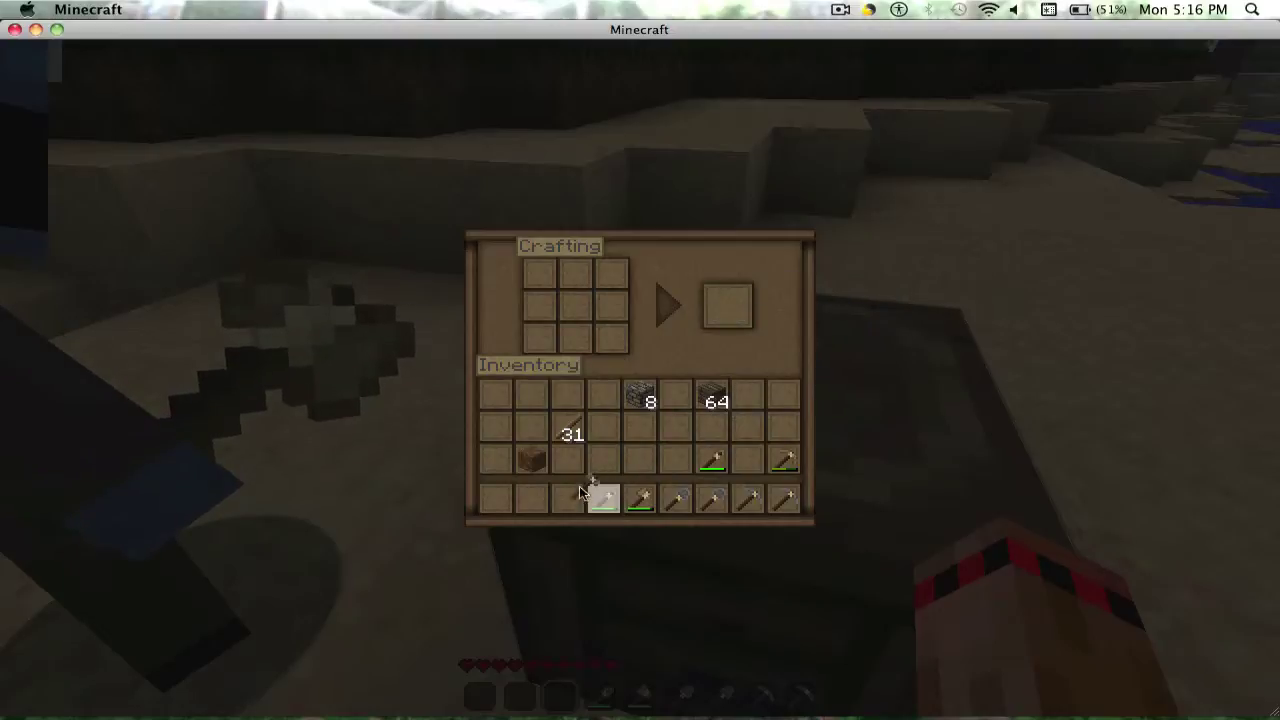
{"action": "key", "text": "e"}
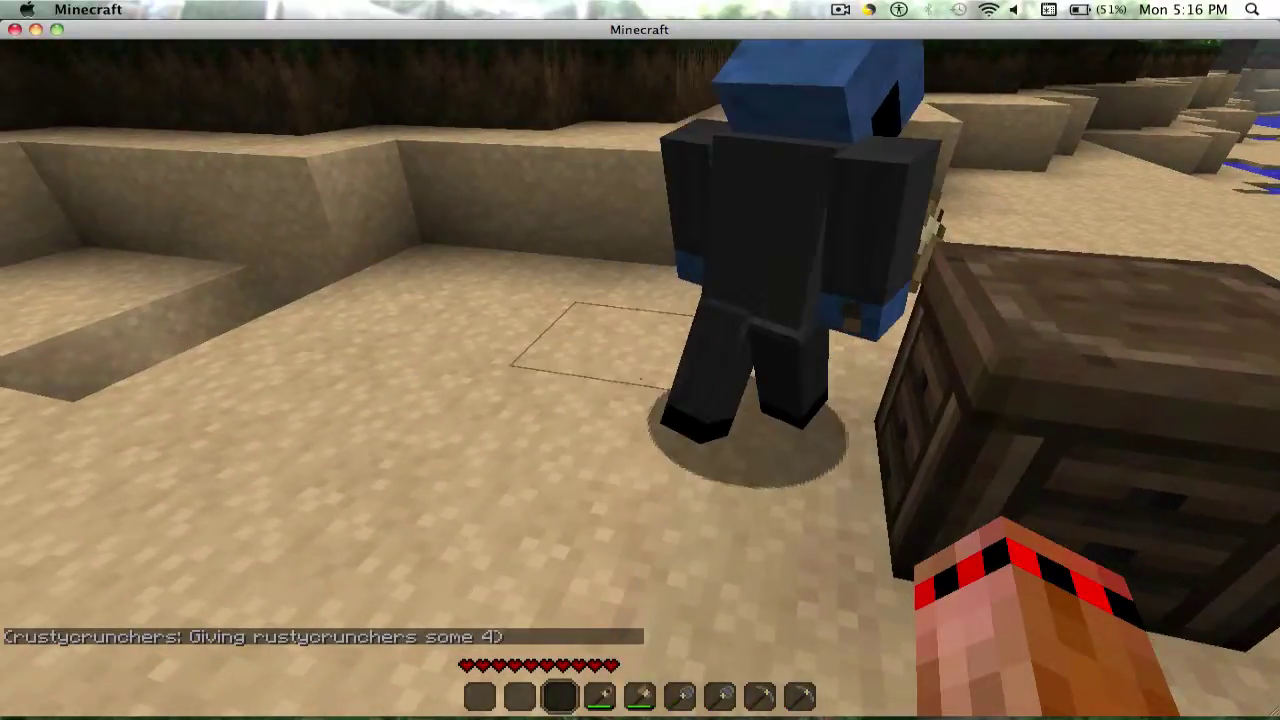
{"action": "type", "text": "t/ba"}
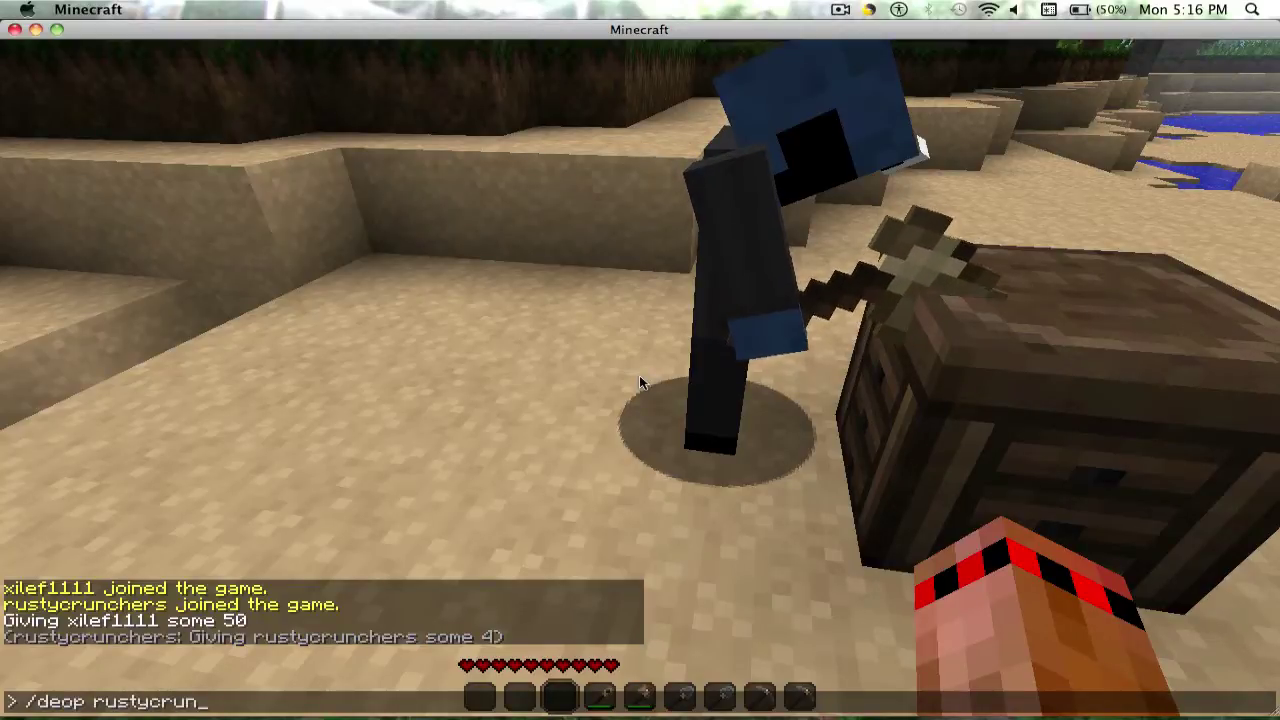
{"action": "key", "text": "Return"}
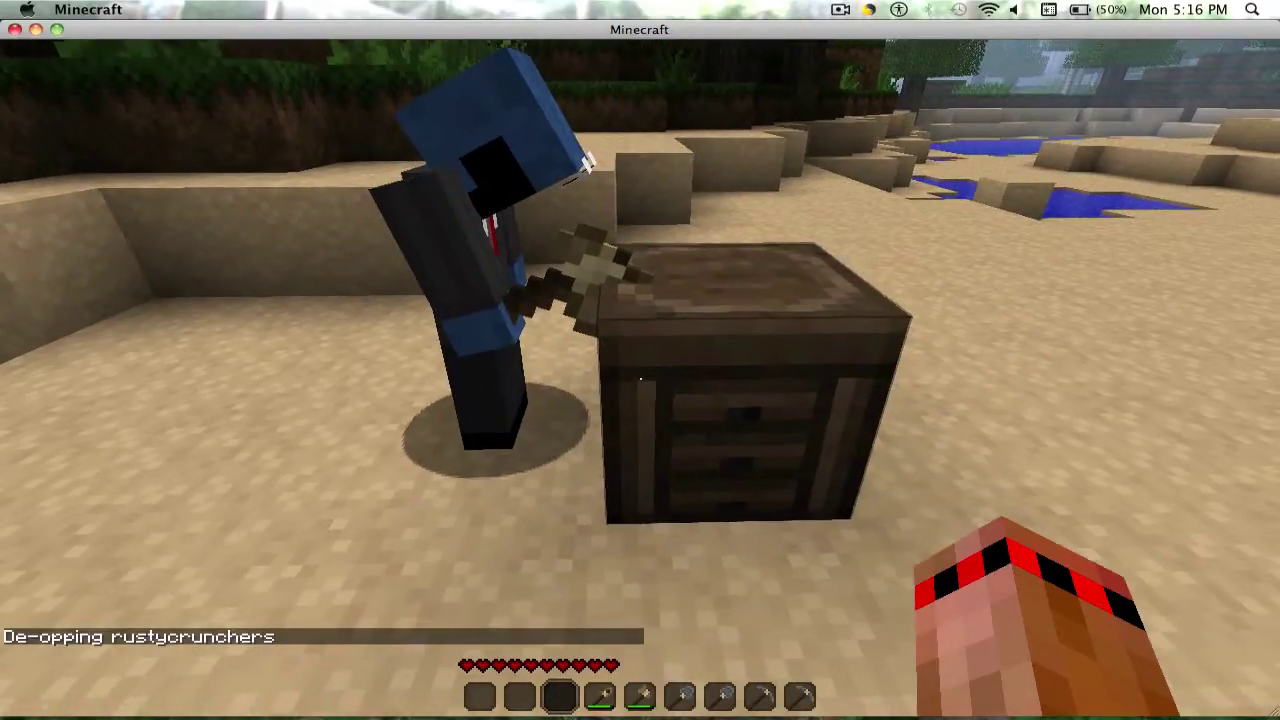
Step: Arrange sticks and cobblestone into stone sword and stone axe recipes at the crafting table
{"action": "right_click", "coordinate": [640, 378]}
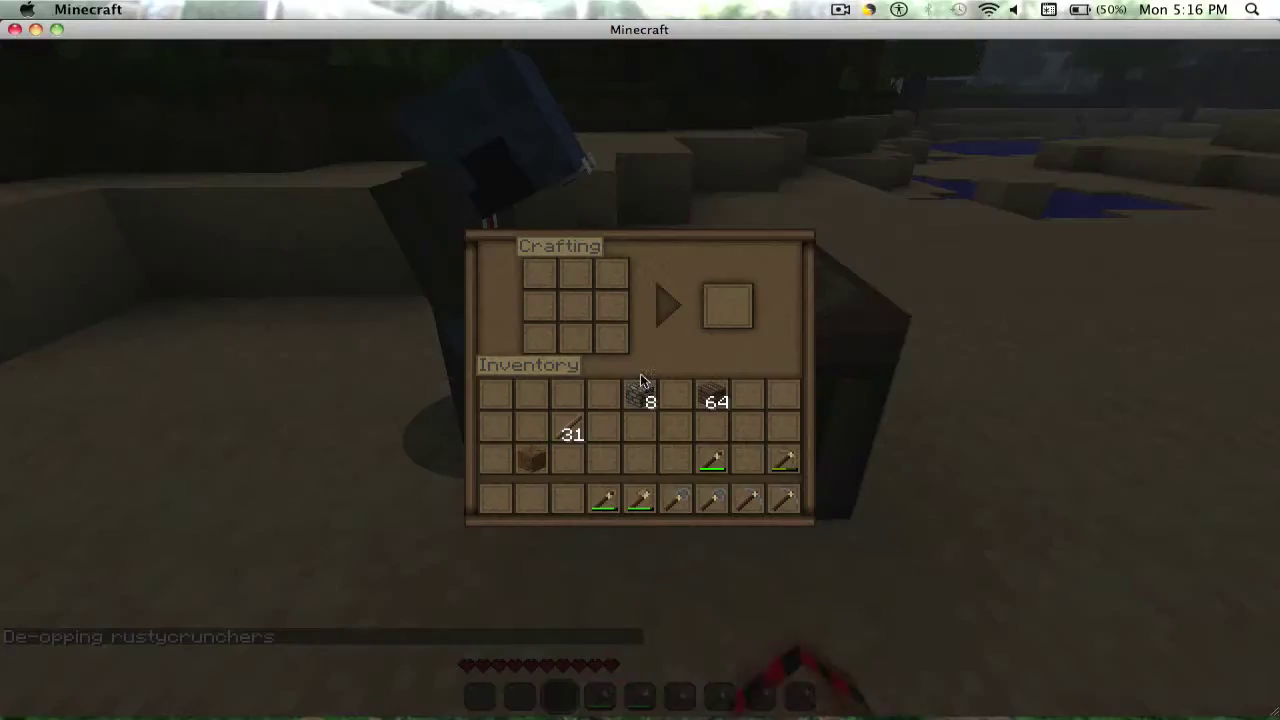
{"action": "left_click", "coordinate": [575, 340]}
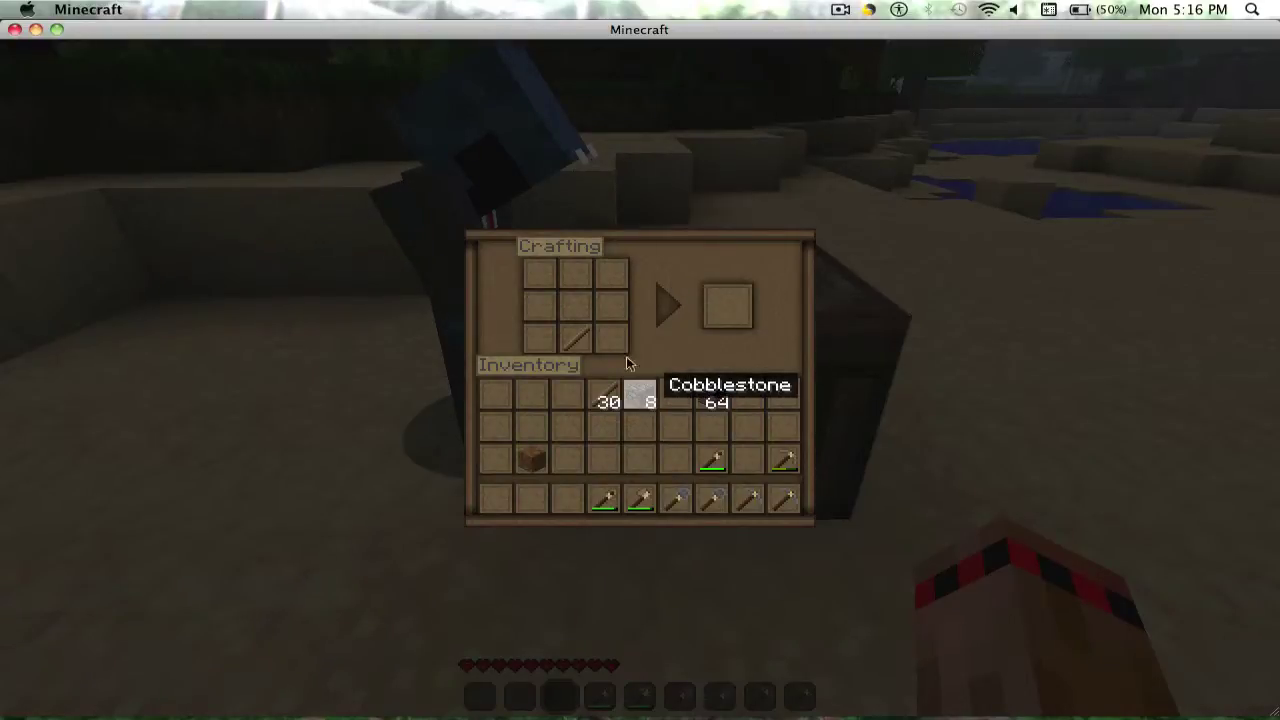
{"action": "right_click", "coordinate": [573, 305]}
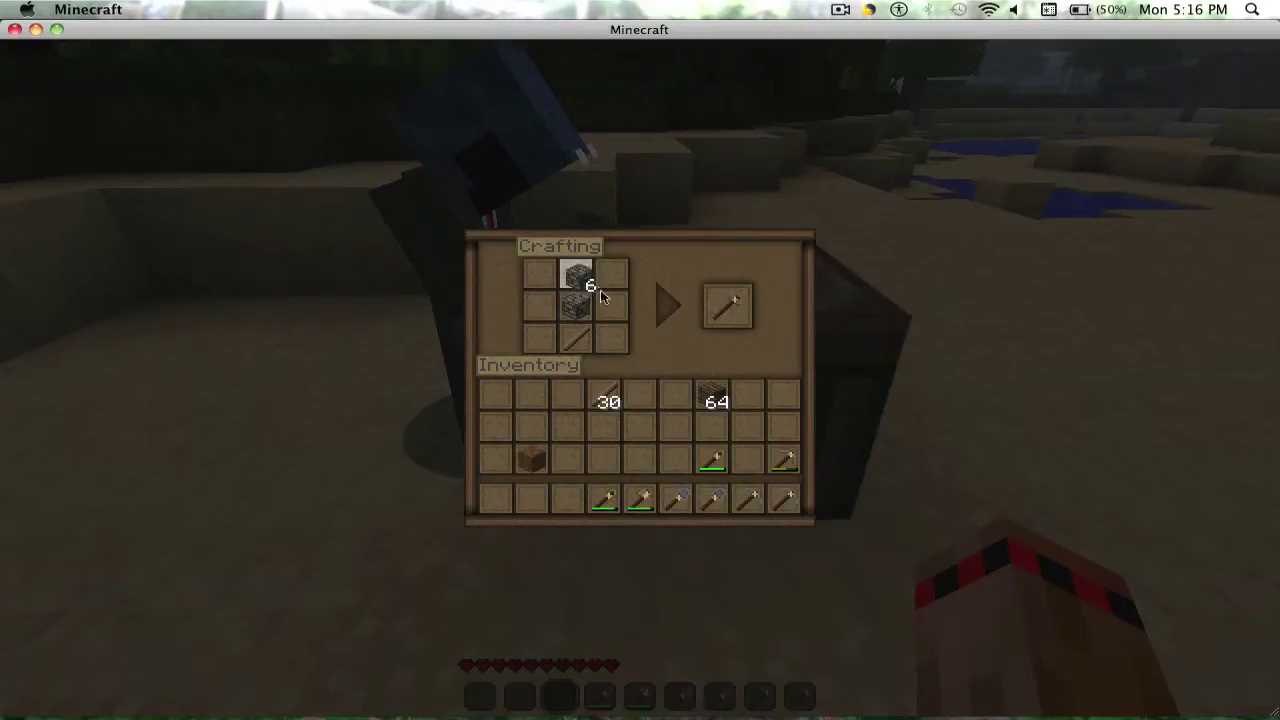
{"action": "right_click", "coordinate": [675, 425]}
{"action": "left_click", "coordinate": [675, 395]}
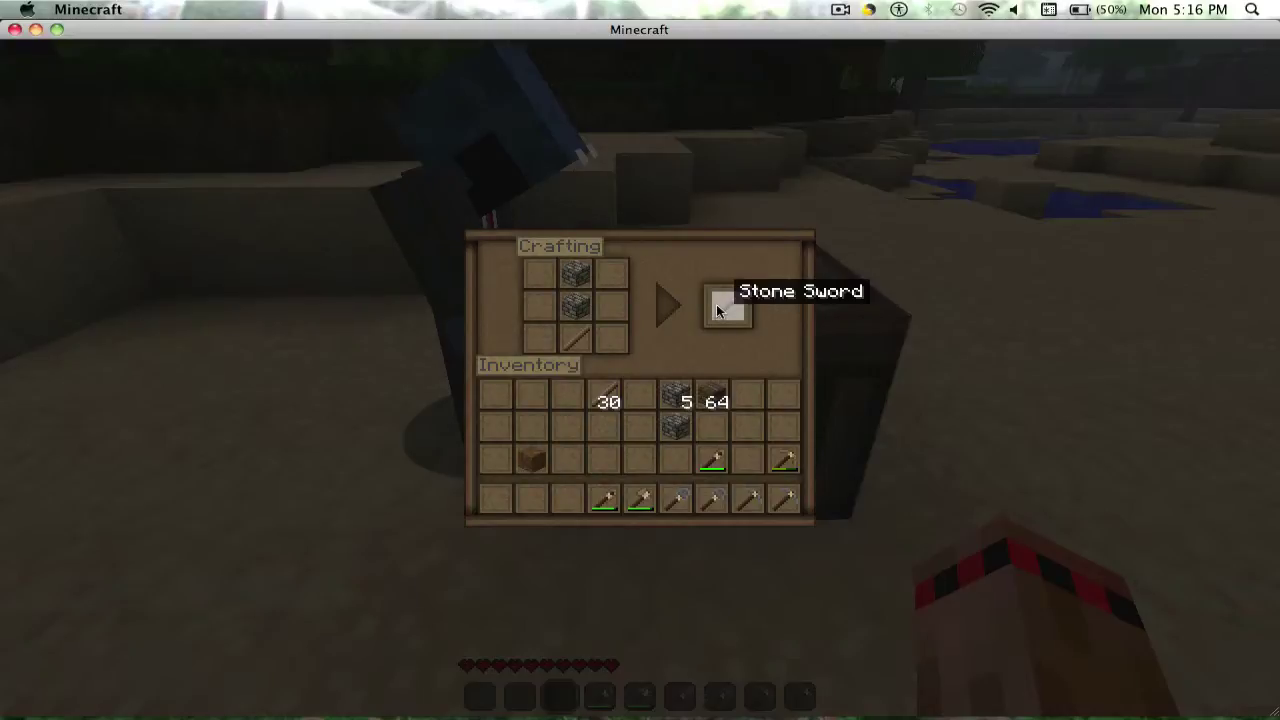
{"action": "left_click", "coordinate": [605, 398]}
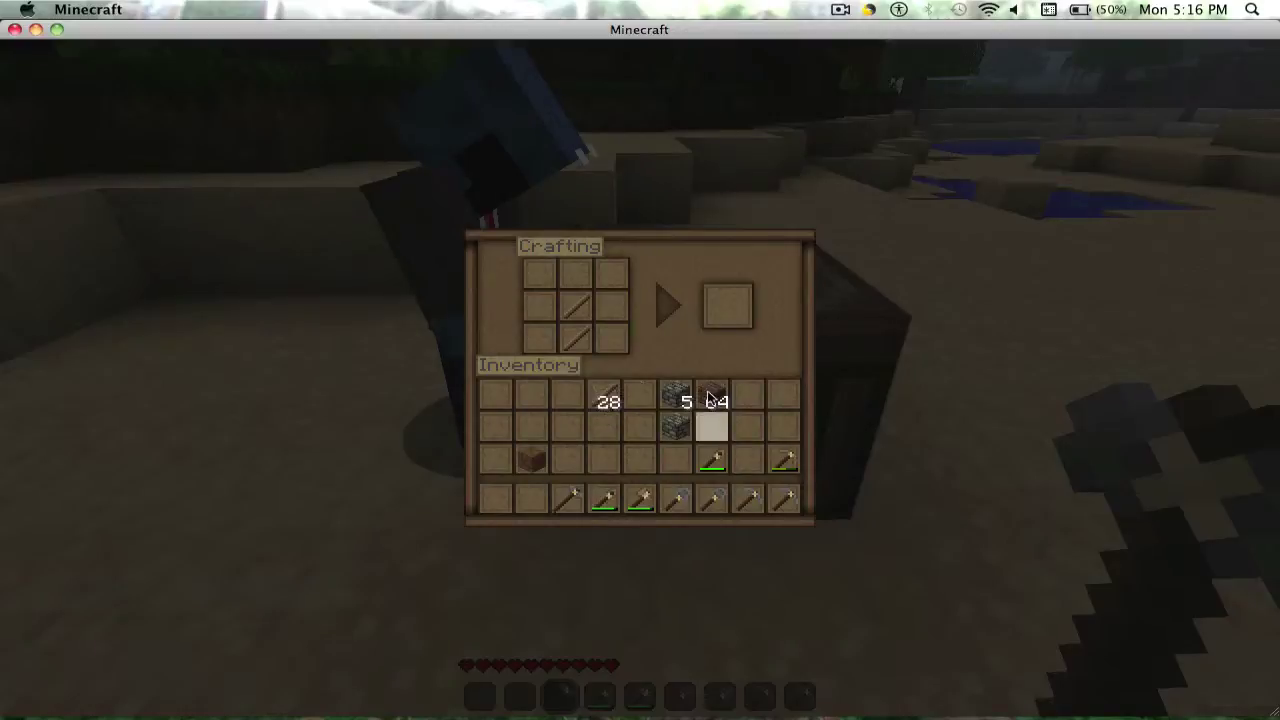
{"action": "left_click", "coordinate": [675, 395]}
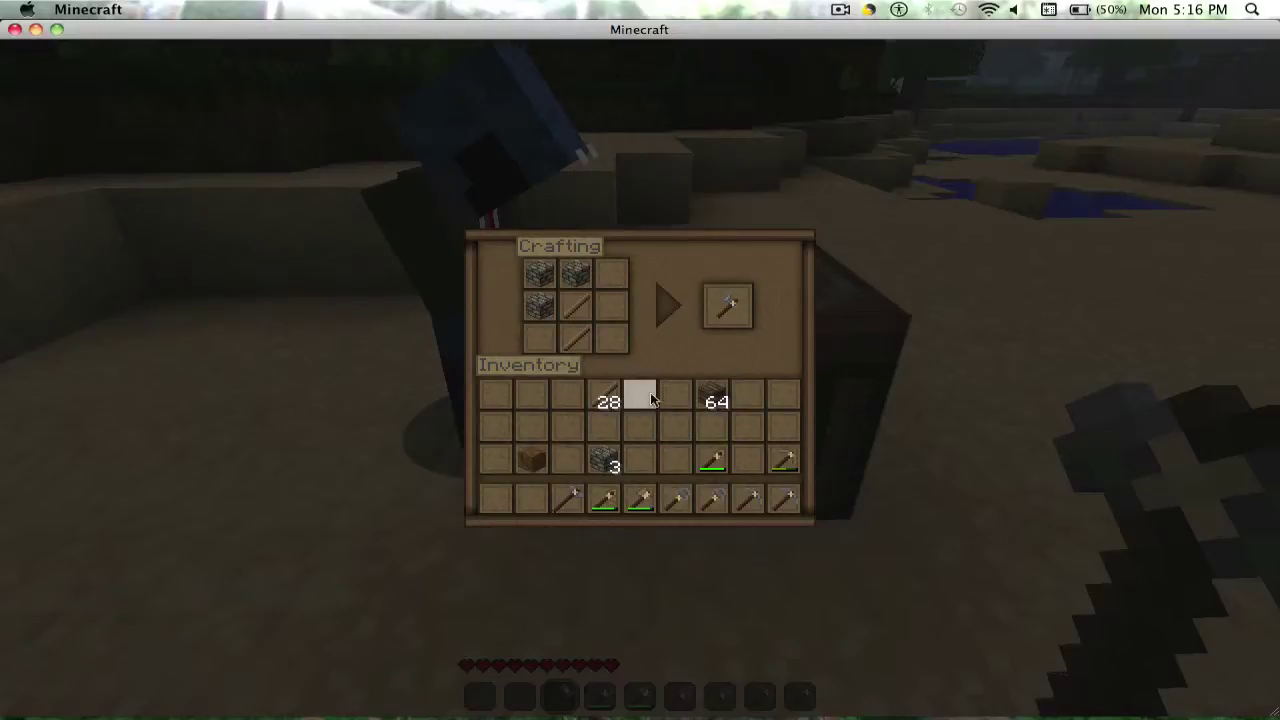
Step: Collect the saplings, then walk up the terrace and break the red flower
{"action": "key", "text": "e"}
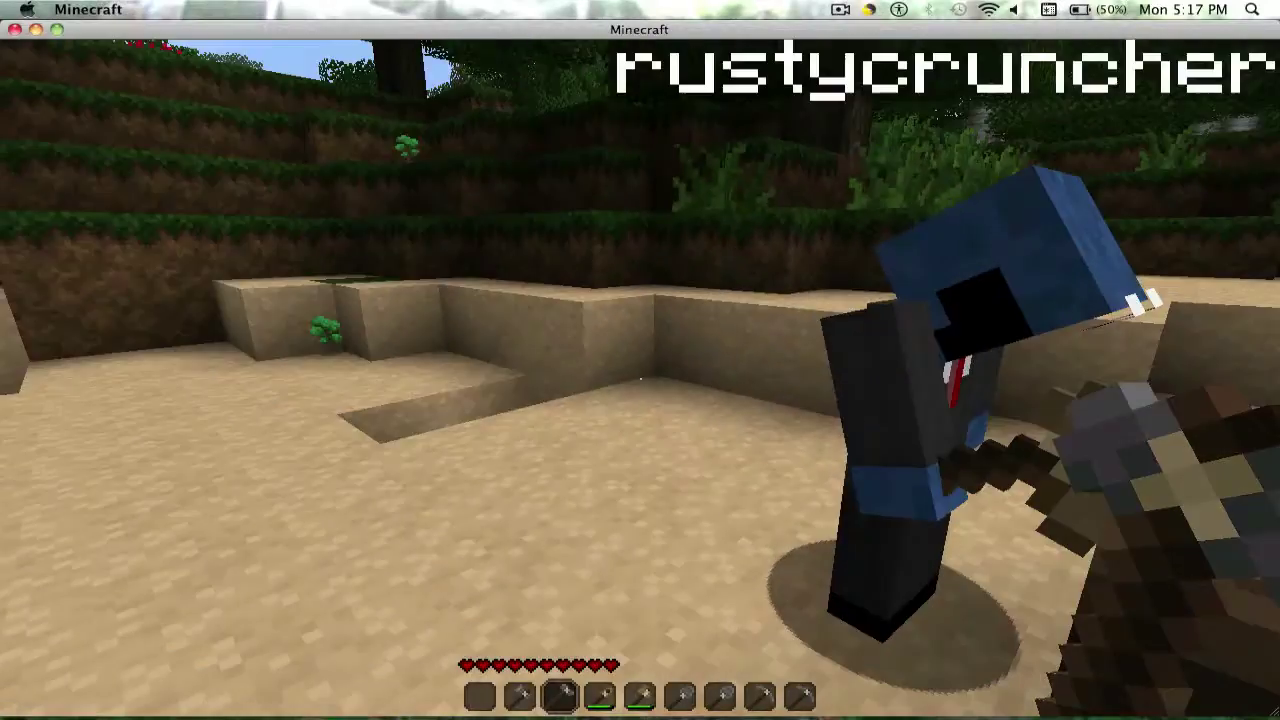
{"action": "key", "text": "1"}
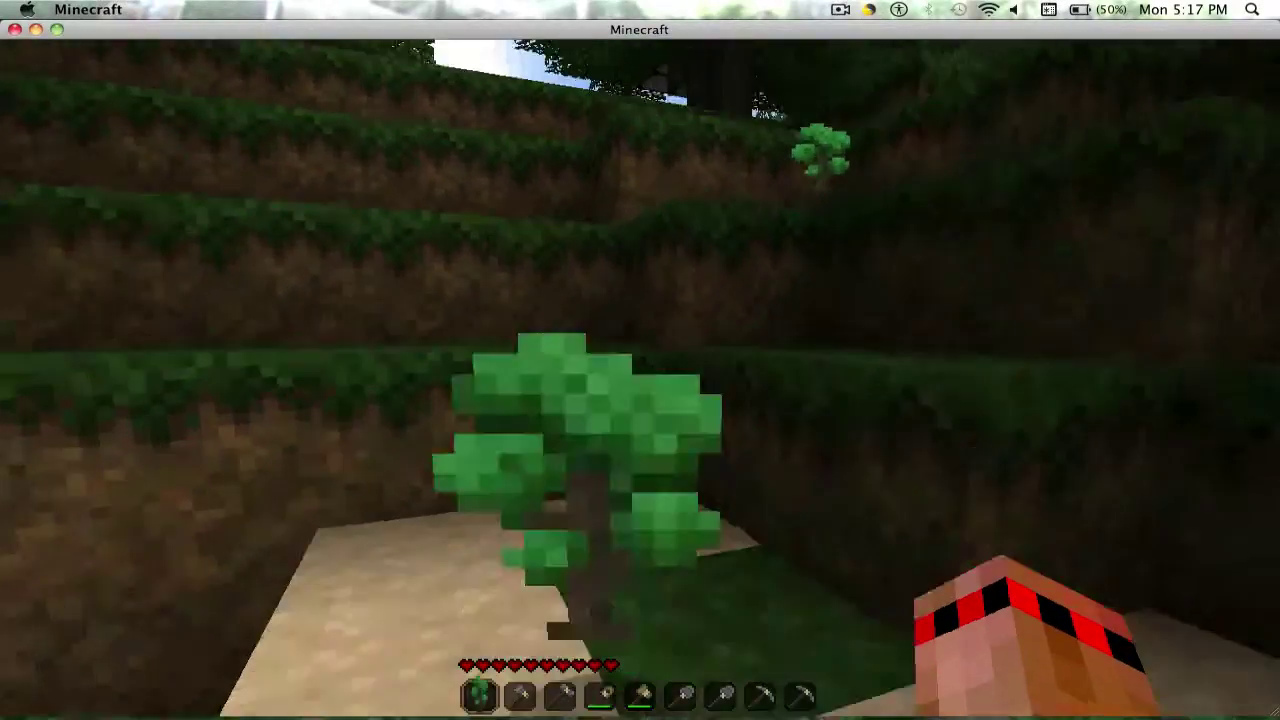
{"action": "left_click", "coordinate": [640, 378]}
{"action": "key", "text": "w"}
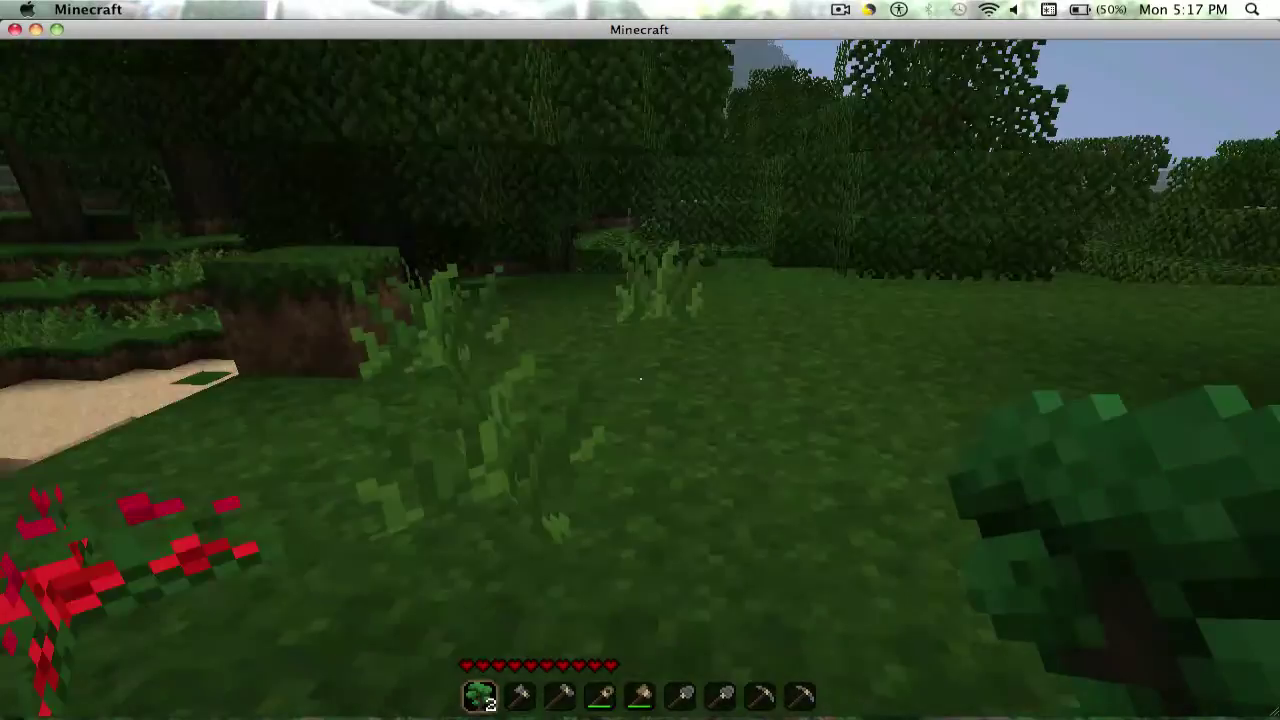
{"action": "key", "text": "w"}
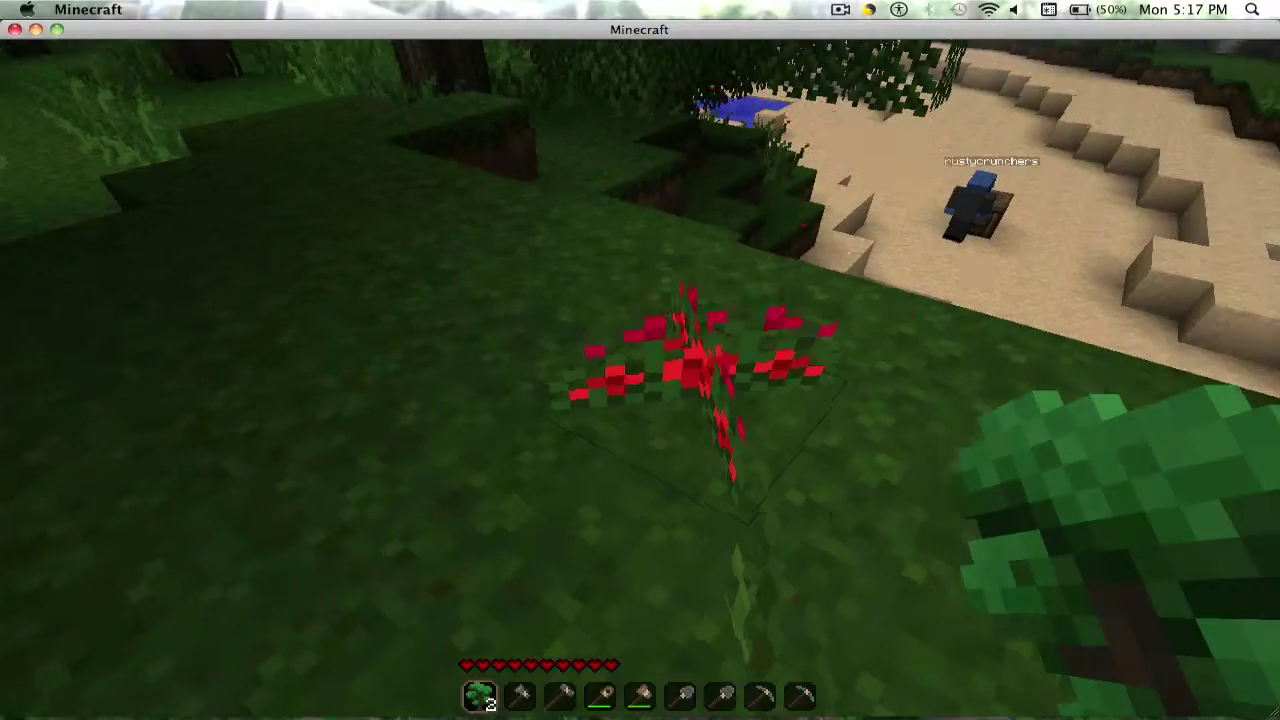
{"action": "left_click", "coordinate": [640, 378]}
Step: Check the inventory, dig a sand block, and plant a sapling and a rose
{"action": "key", "text": "e"}
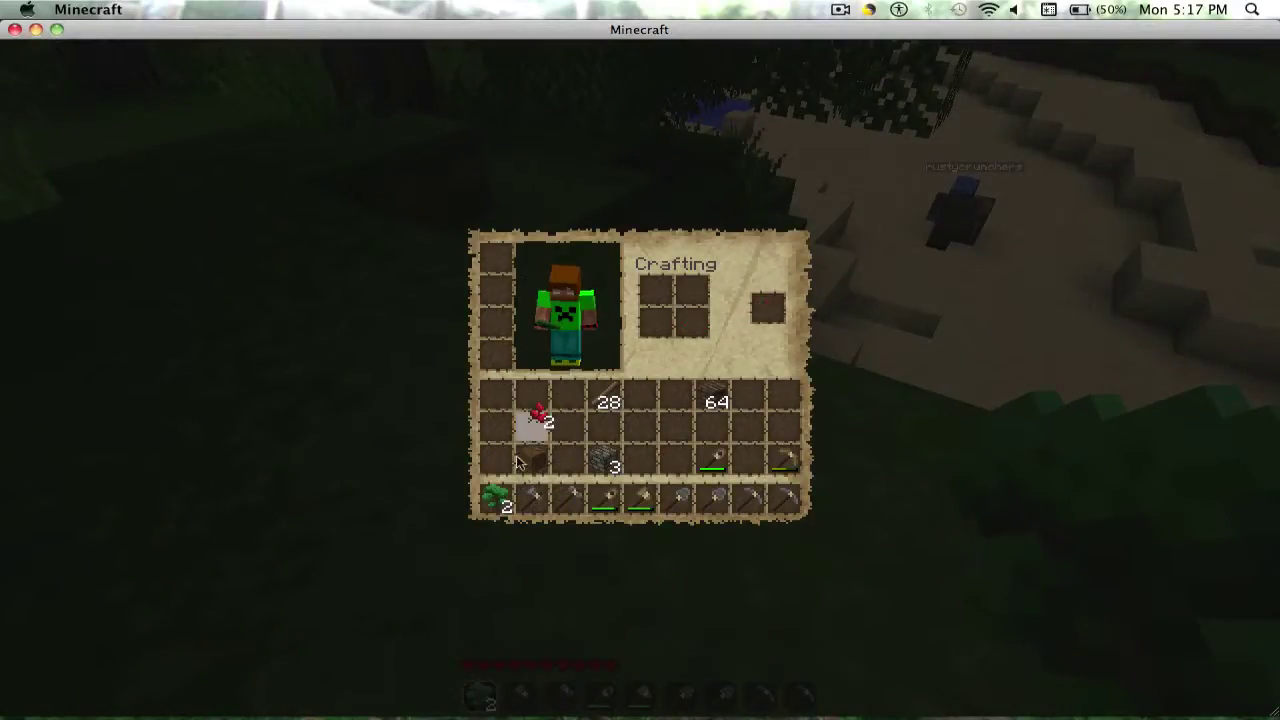
{"action": "key", "text": "e"}
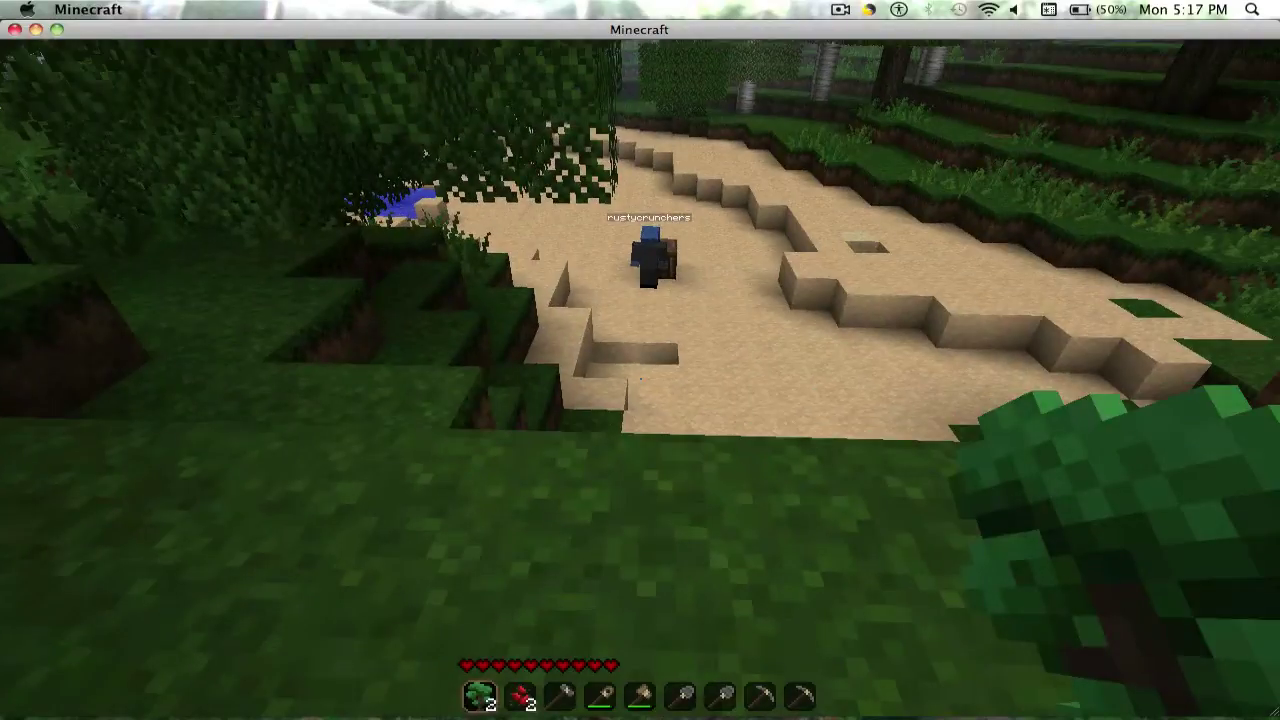
{"action": "key", "text": "w"}
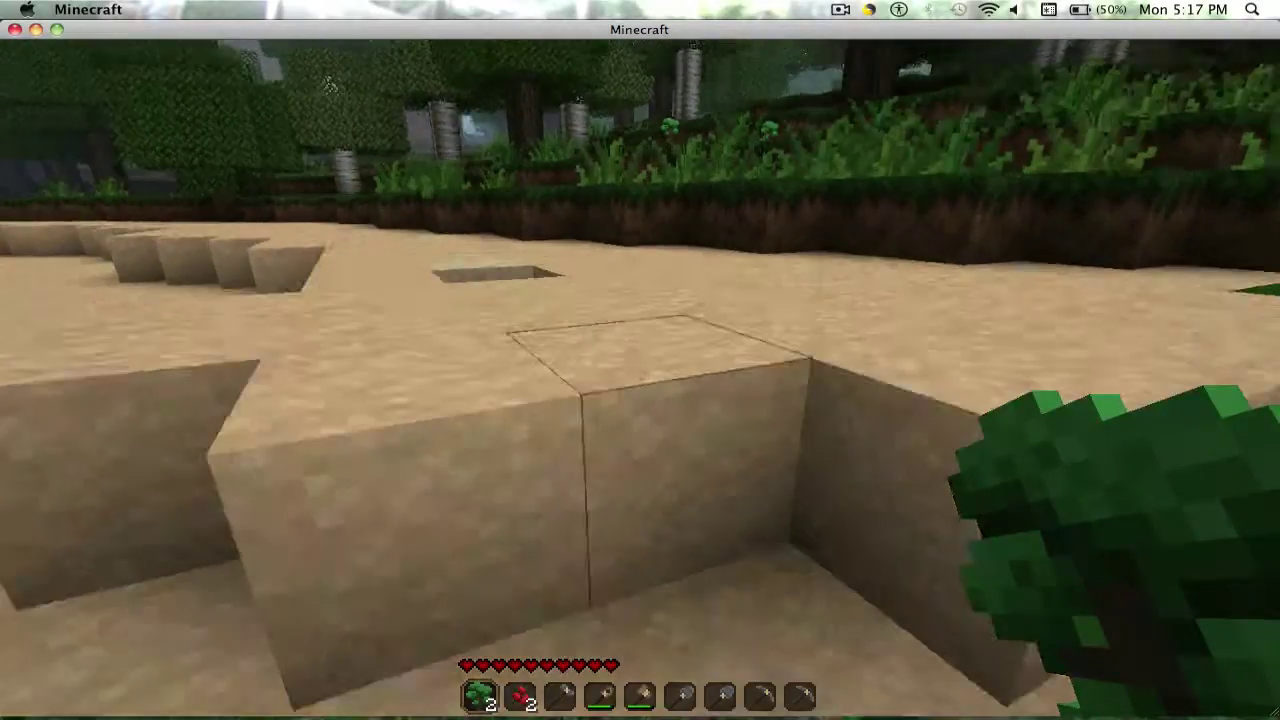
{"action": "left_click", "coordinate": [640, 378]}
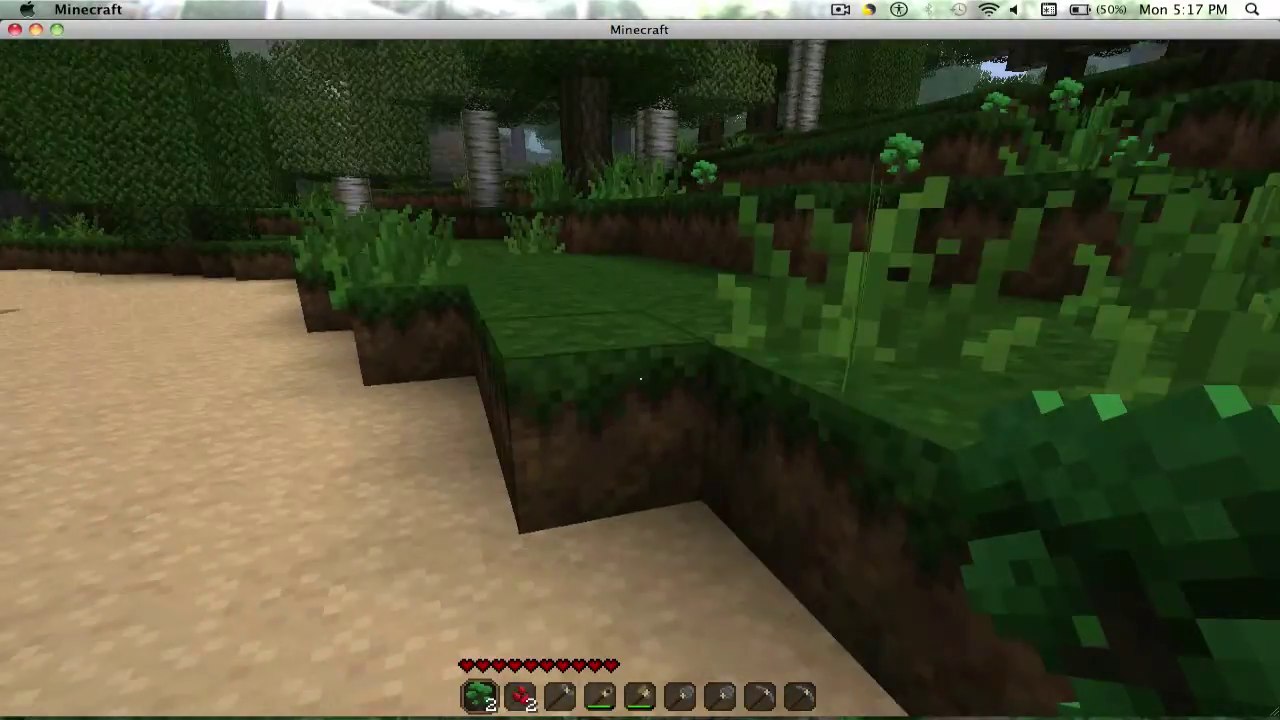
{"action": "right_click", "coordinate": [640, 378]}
{"action": "key", "text": "2"}
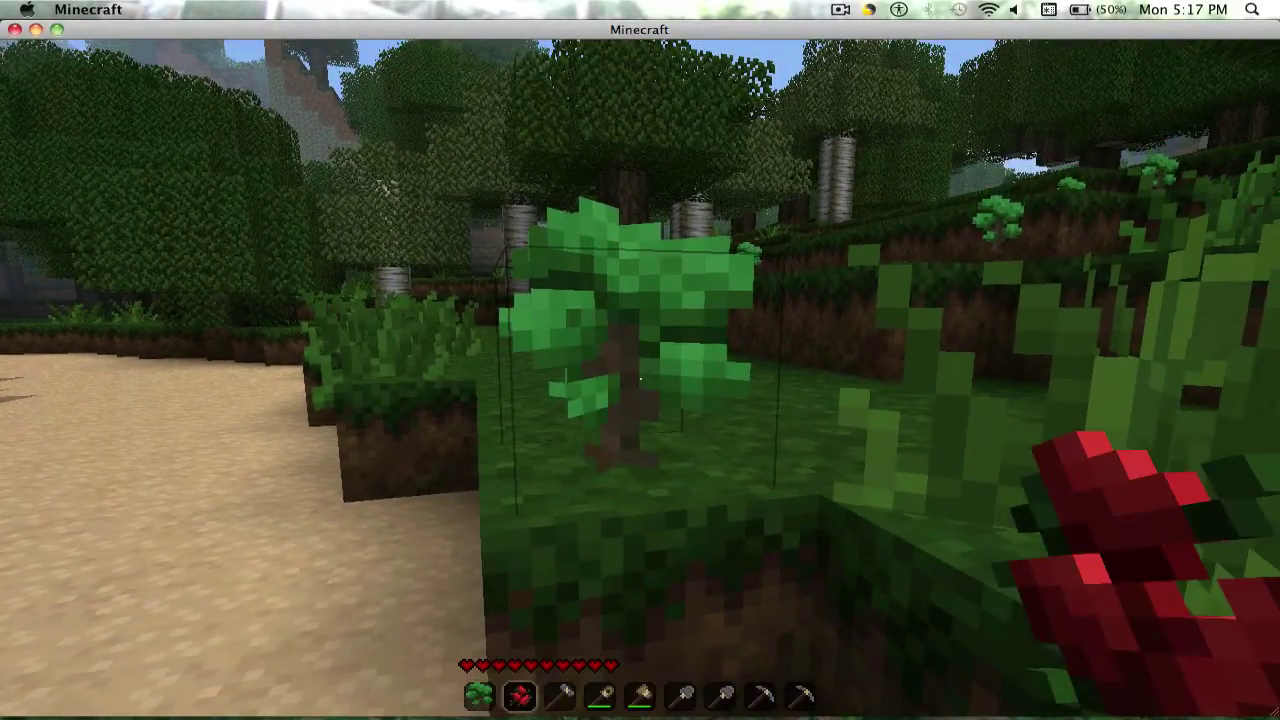
{"action": "right_click", "coordinate": [640, 378]}
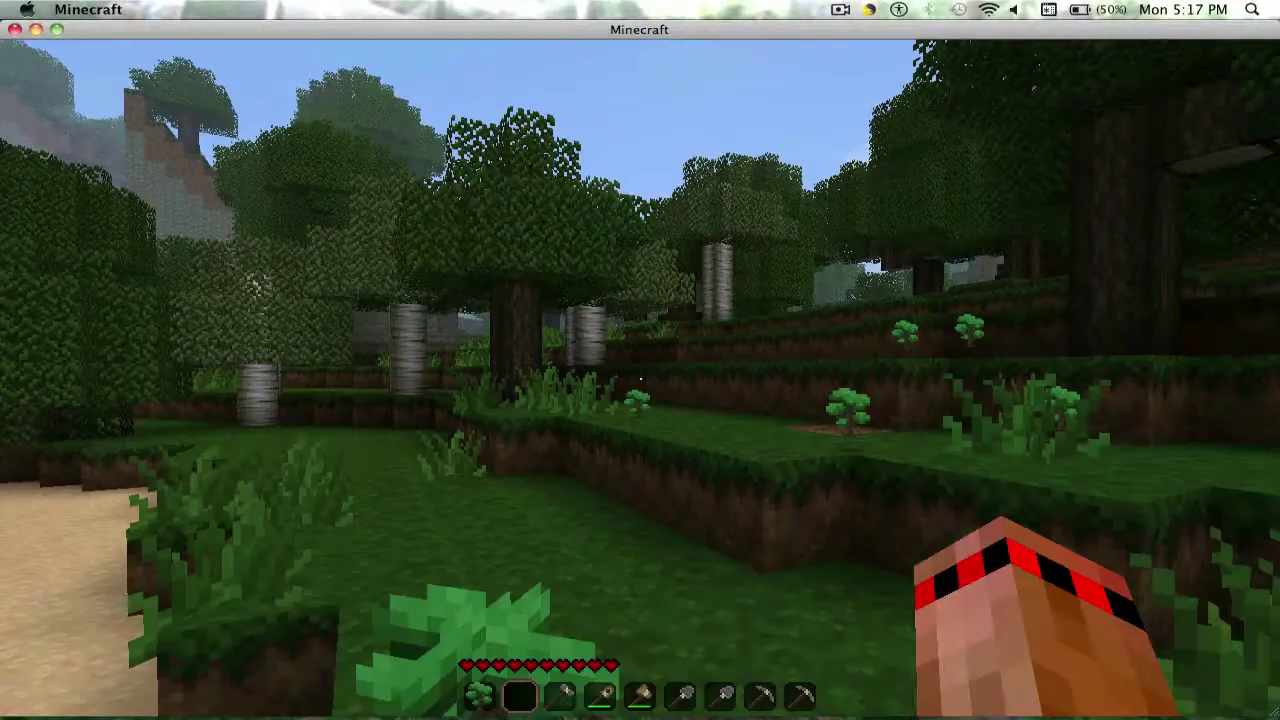
Step: Walk over the dropped sapling to pick it up, then circle the nearby tree
{"action": "key", "text": "w"}
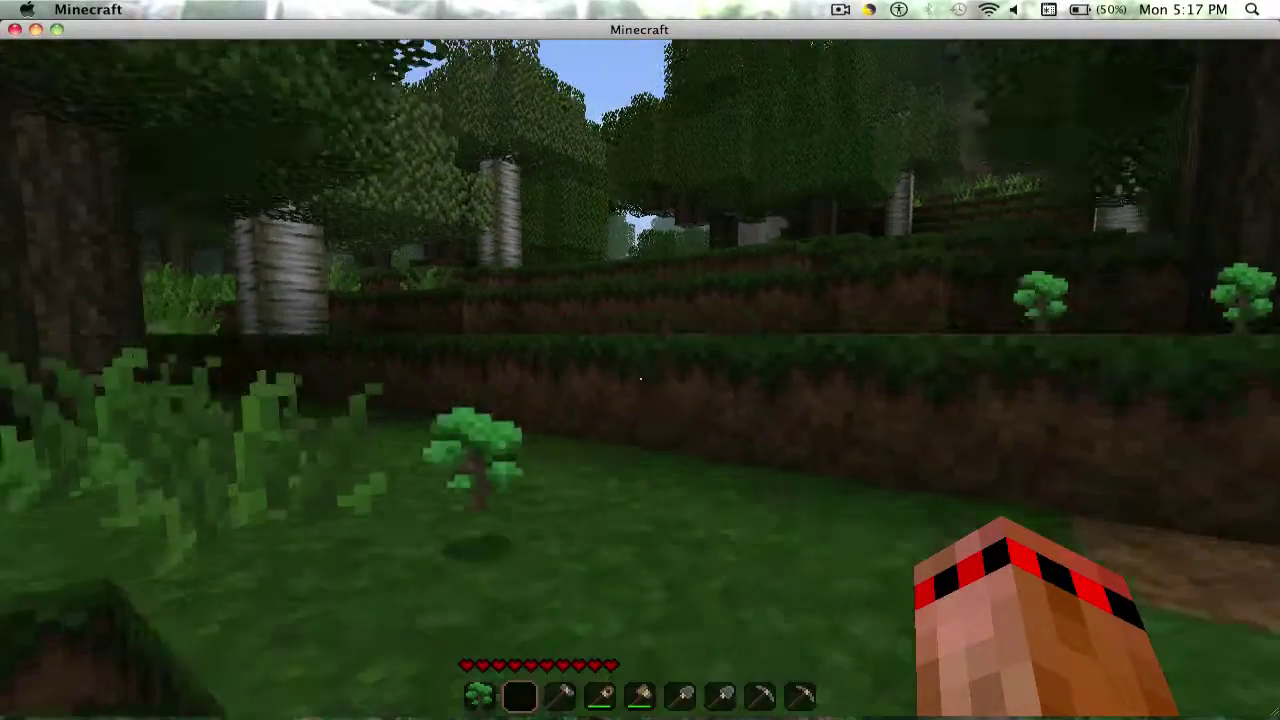
{"action": "key", "text": "w"}
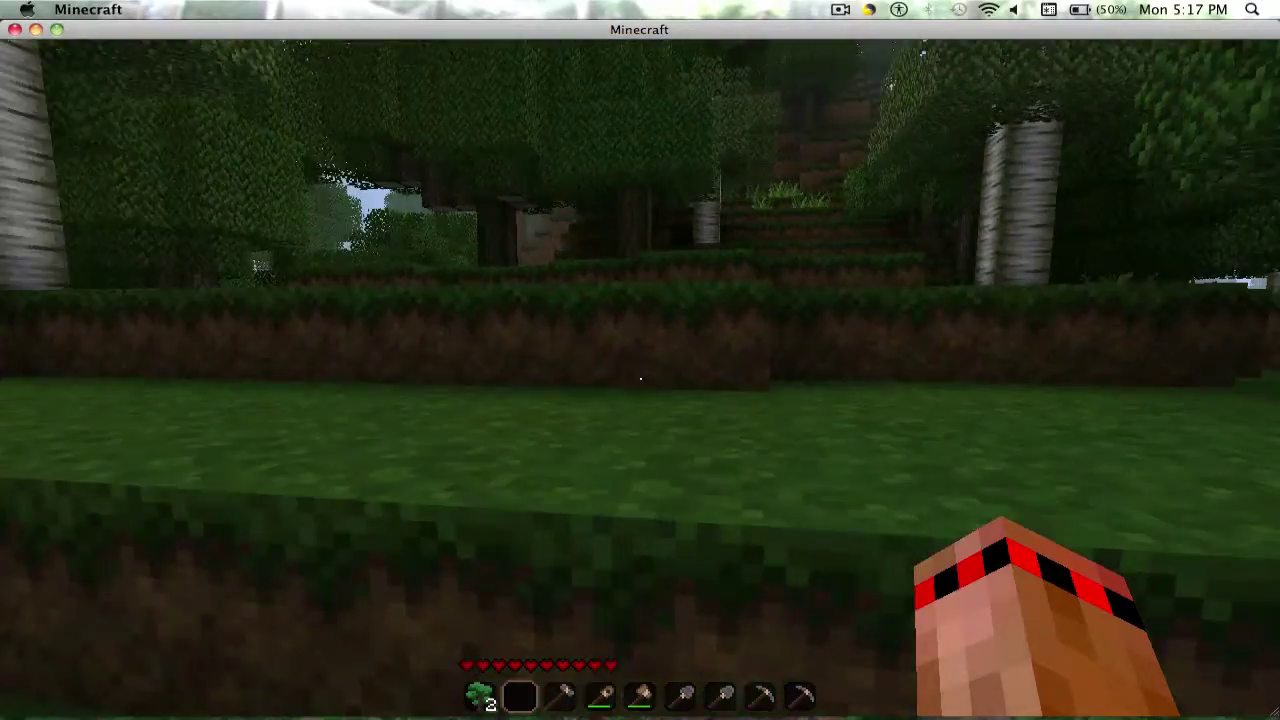
{"action": "key", "text": "s"}
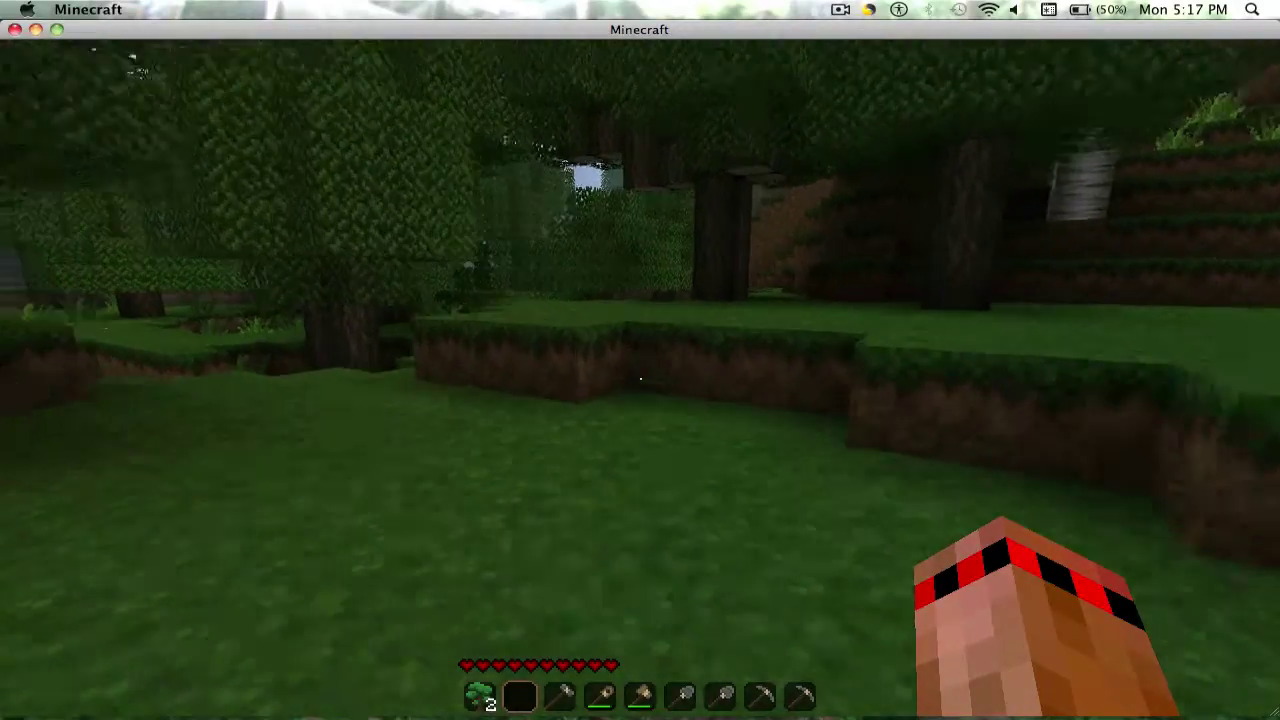
{"action": "key", "text": "w"}
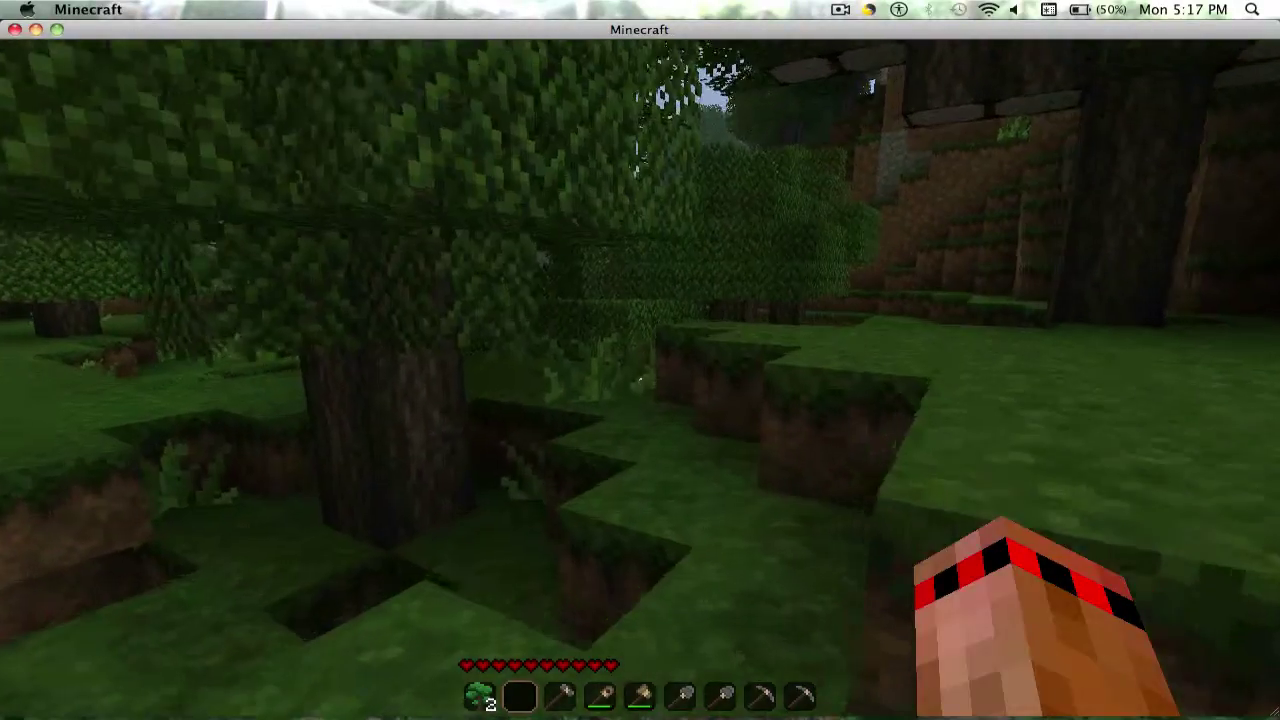
{"action": "key", "text": "w"}
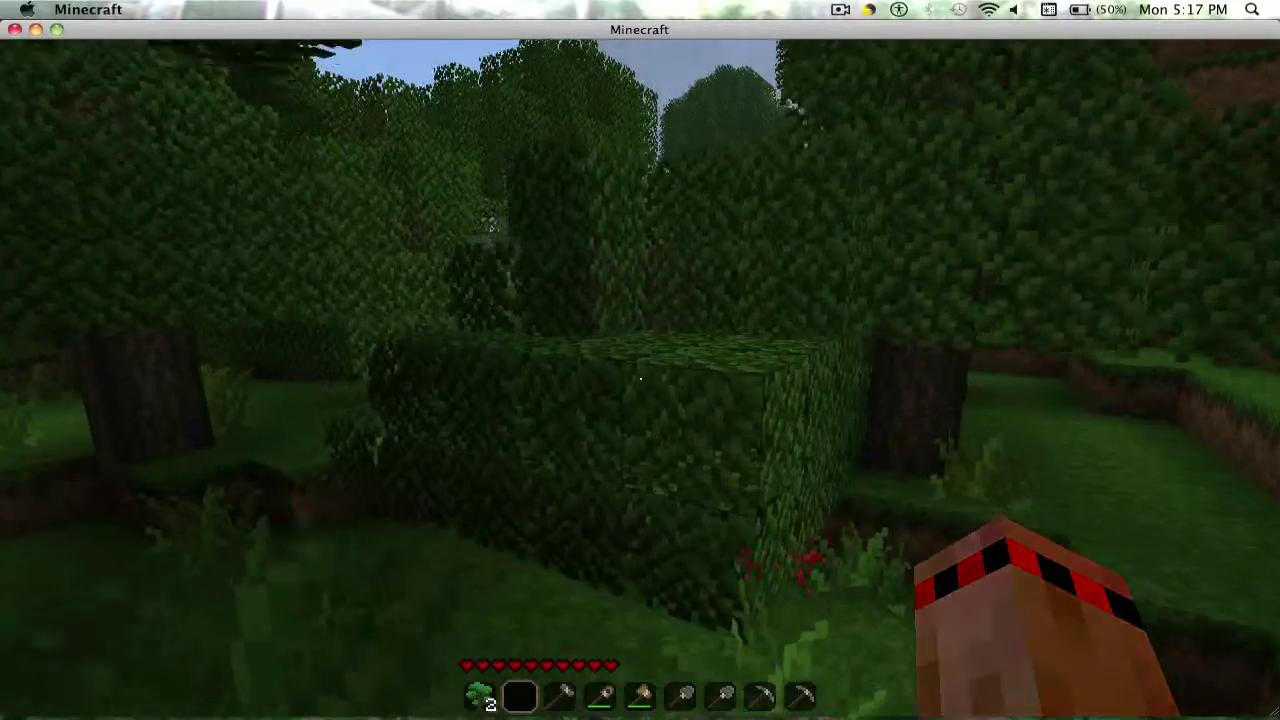
{"action": "key", "text": "a"}
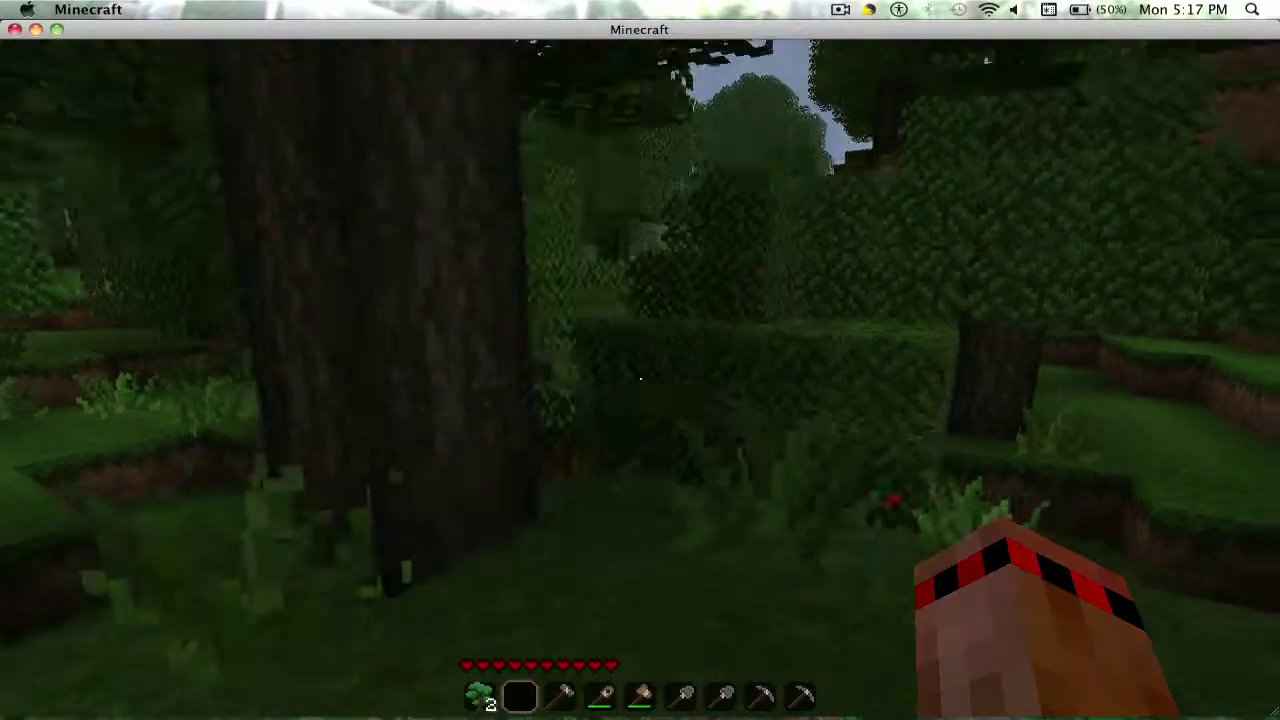
{"action": "key", "text": "w"}
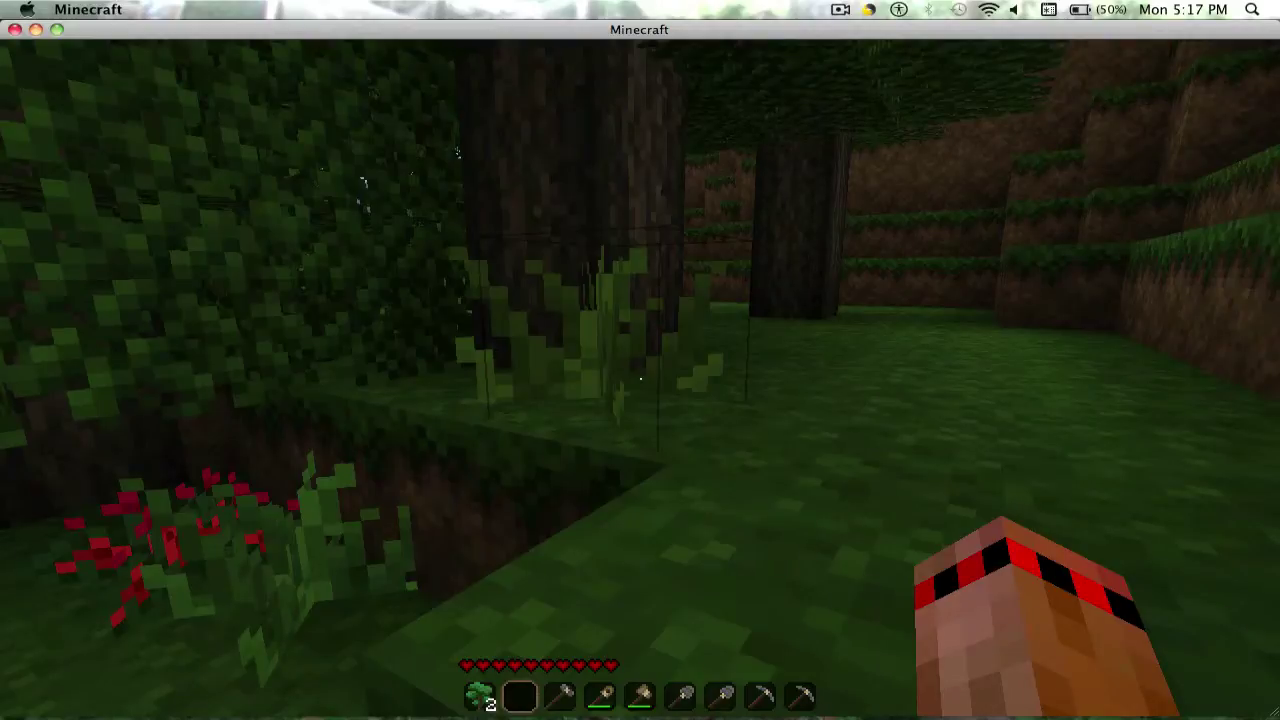
Step: Punch the bush leaves, gather the sapling and rose, and jump onto the grass ledge
{"action": "key", "text": "w"}
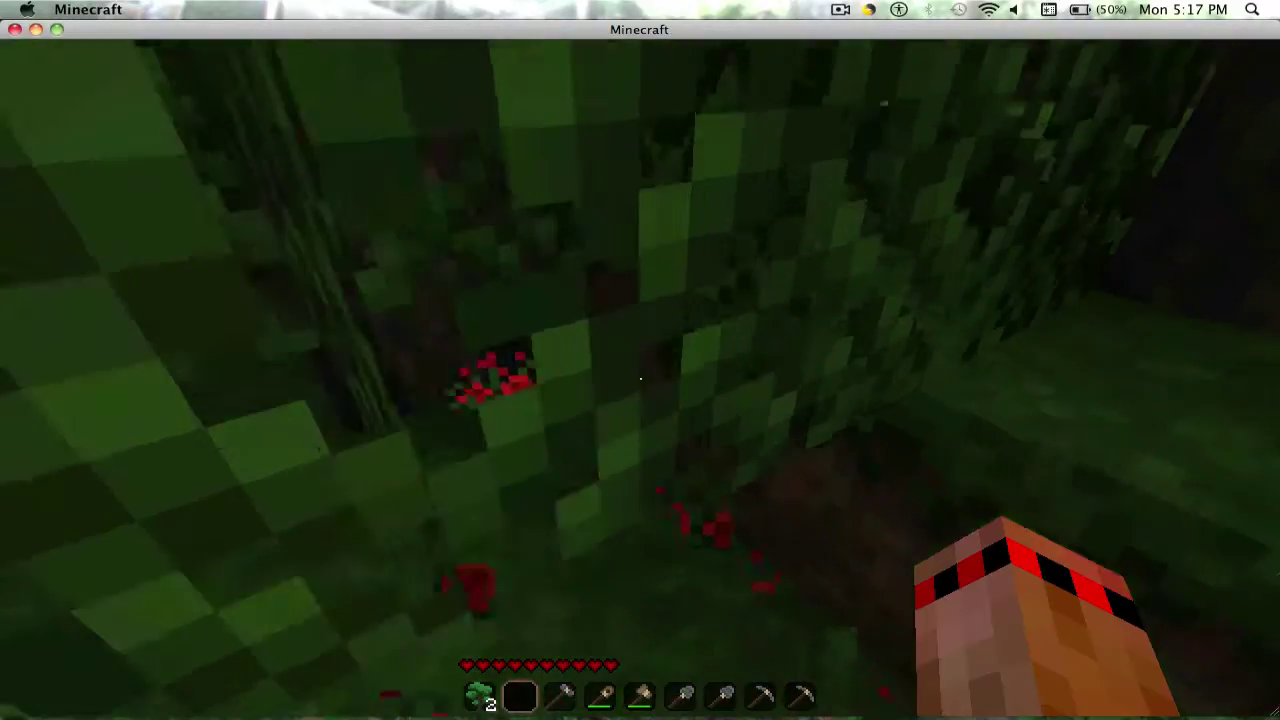
{"action": "left_click", "coordinate": [640, 378]}
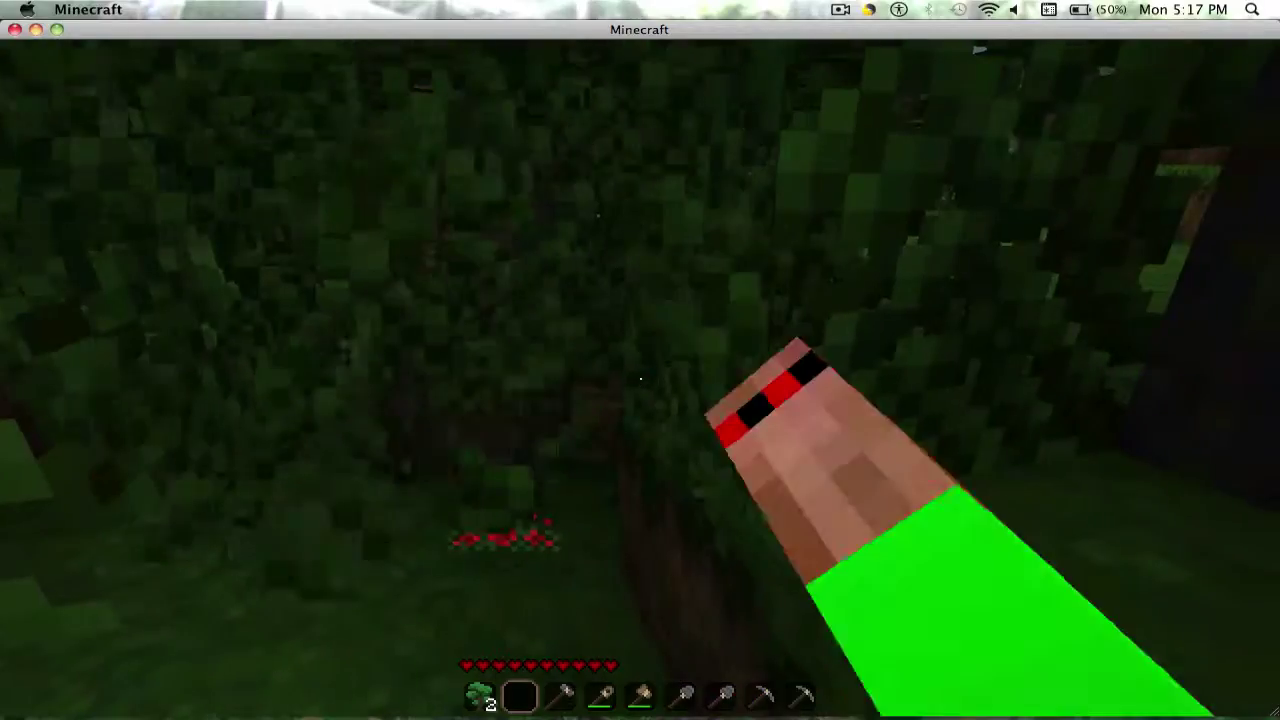
{"action": "key", "text": "w"}
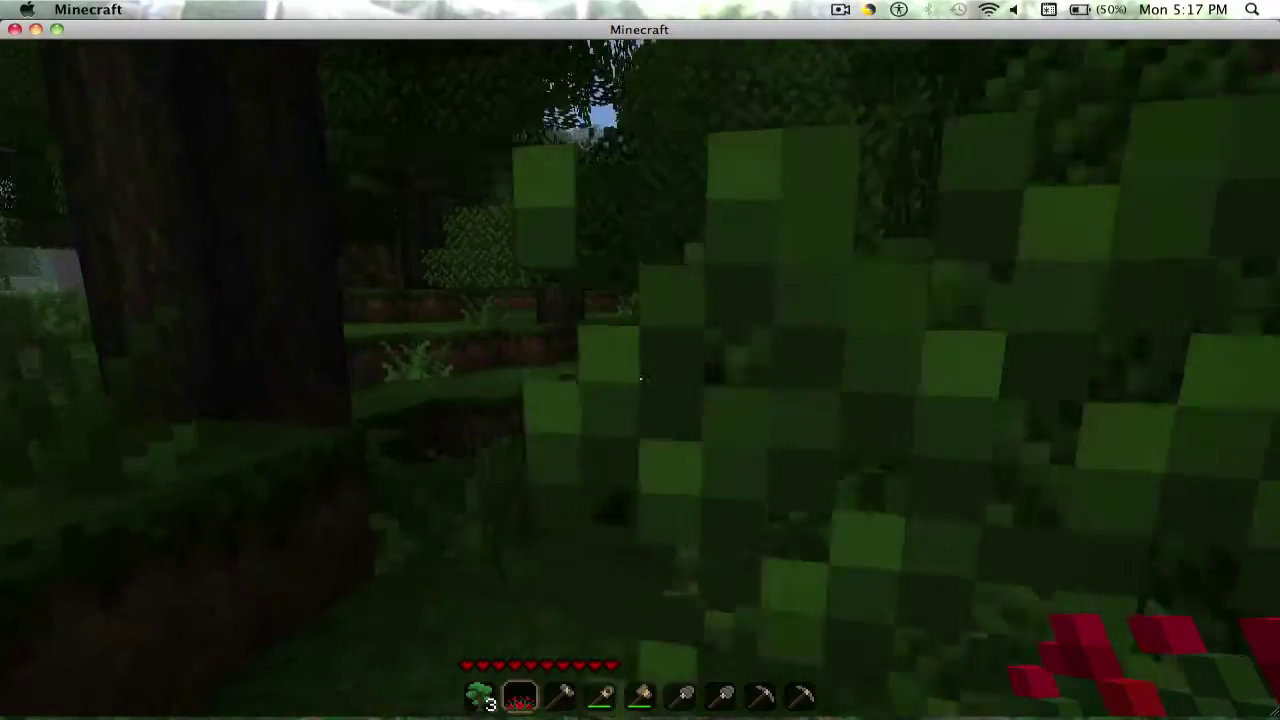
{"action": "left_click", "coordinate": [640, 378]}
{"action": "key", "text": "w"}
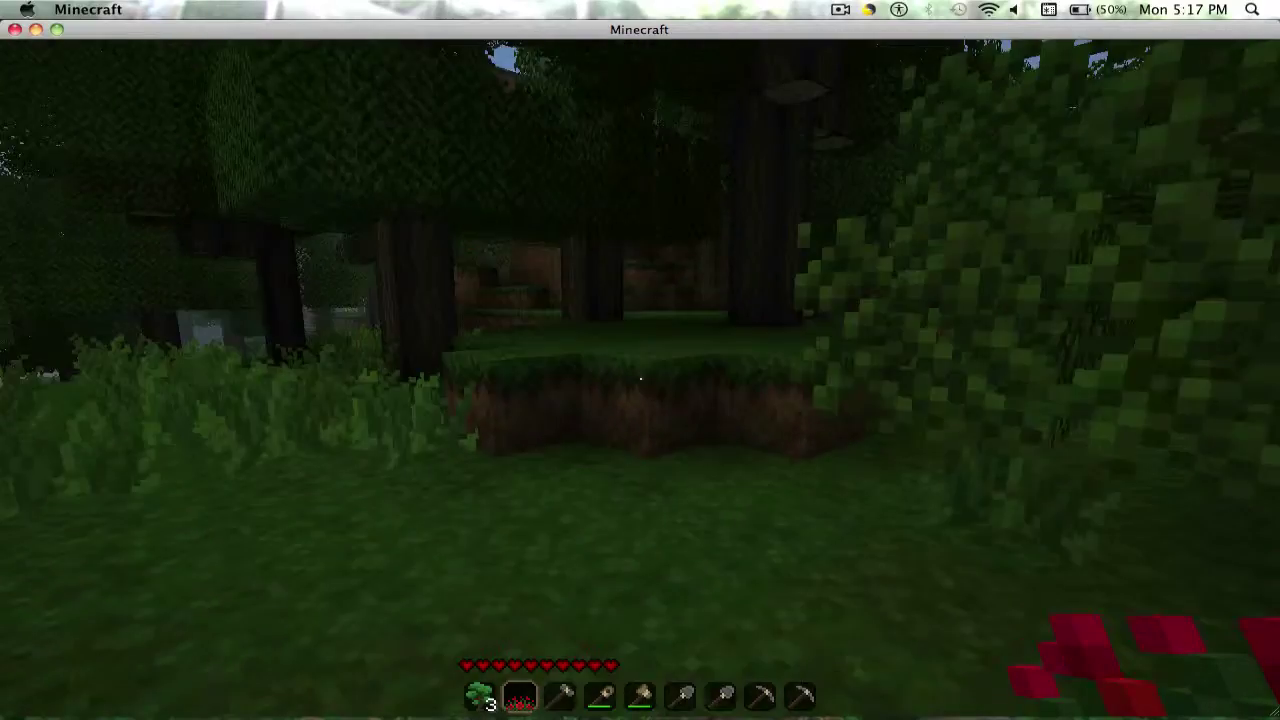
{"action": "key", "text": "w"}
{"action": "key", "text": "space"}
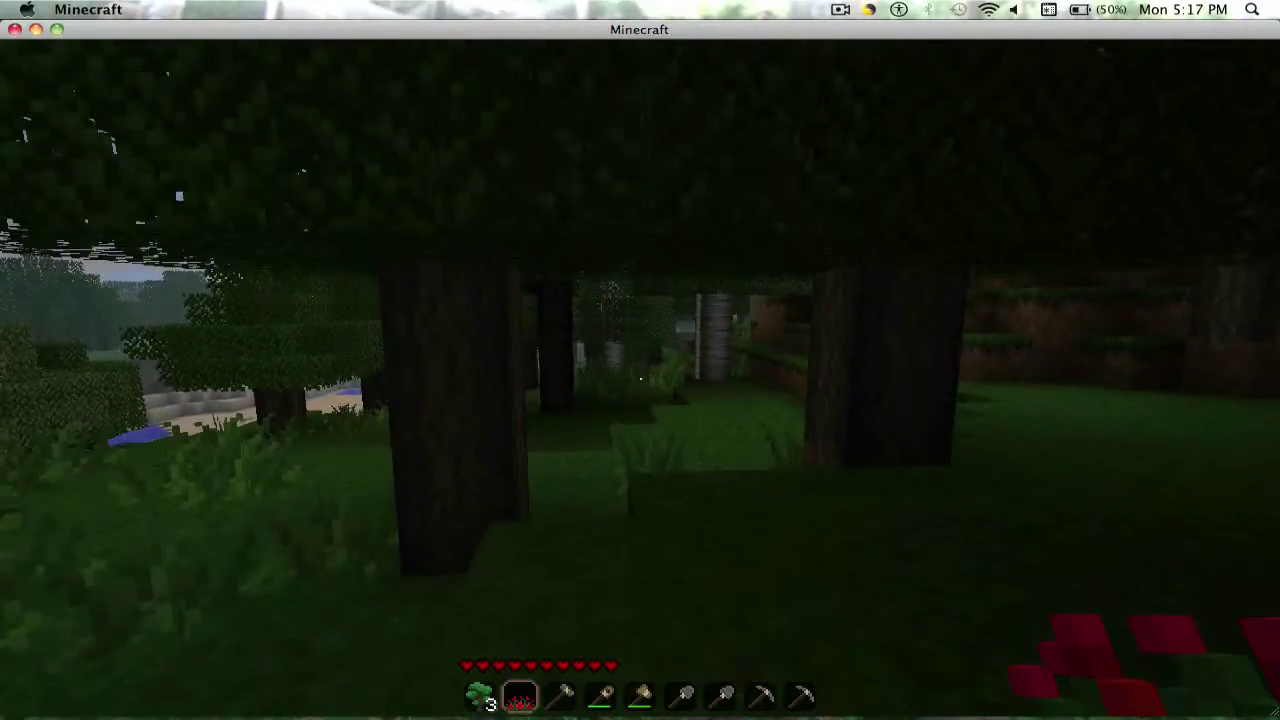
Step: Resume from the game menu and turn toward the grassy path
{"action": "left_click", "coordinate": [836, 10]}
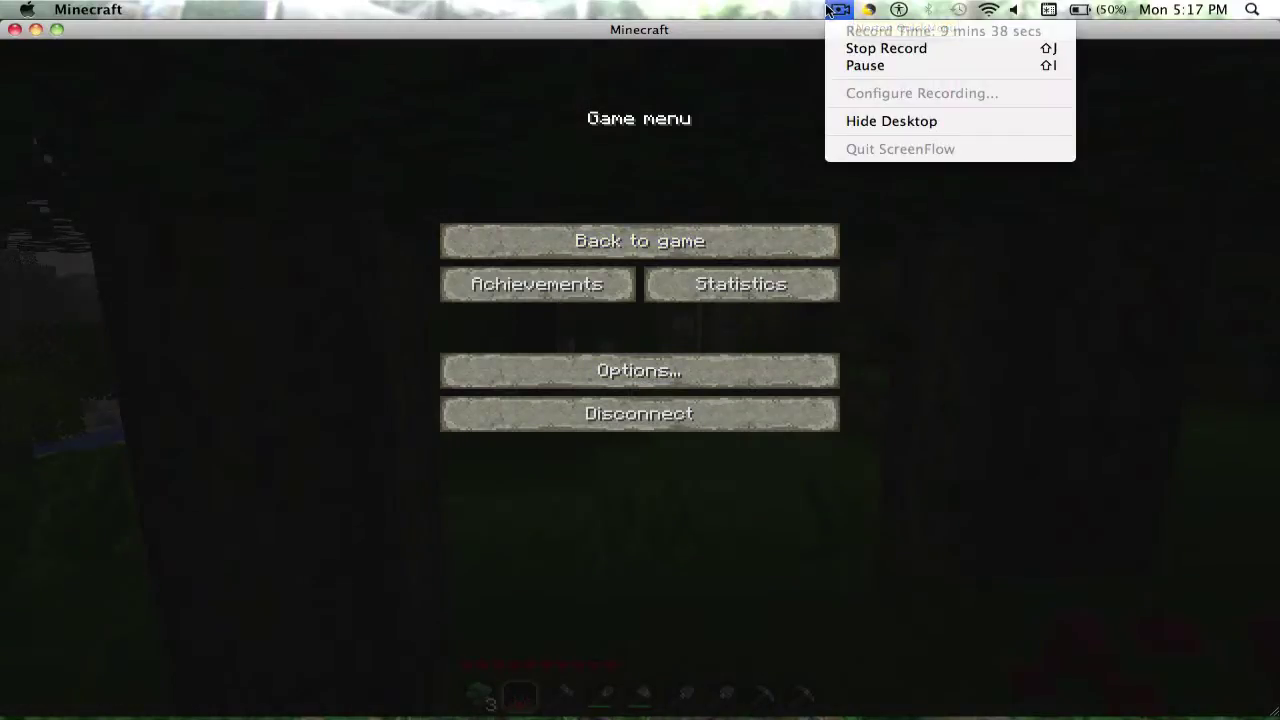
{"action": "left_click", "coordinate": [832, 9]}
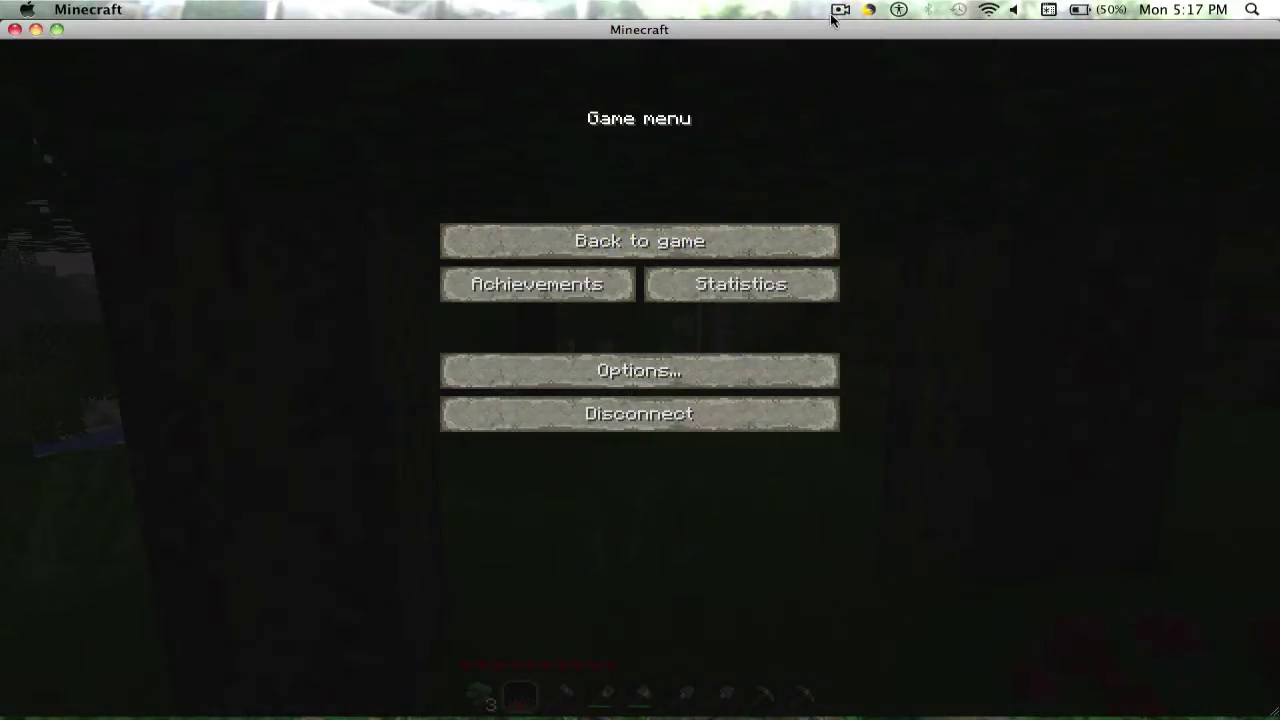
{"action": "left_click", "coordinate": [741, 234]}
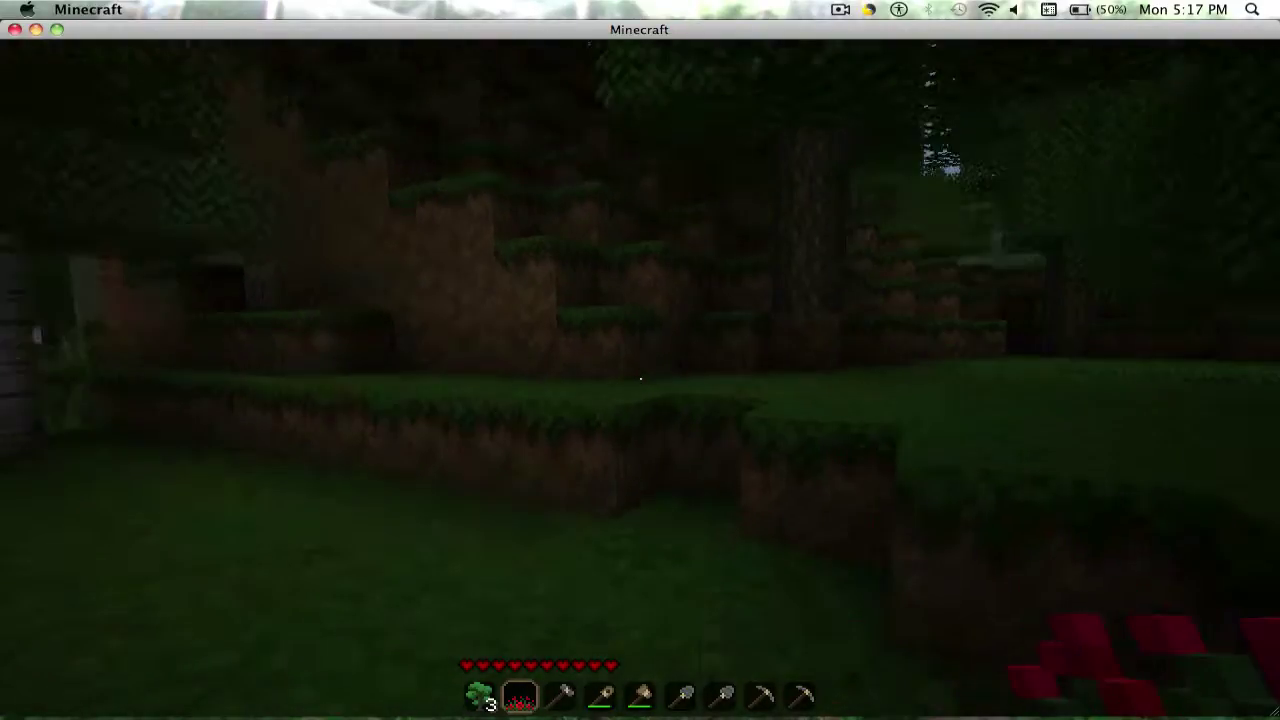
{"action": "key", "text": "w"}
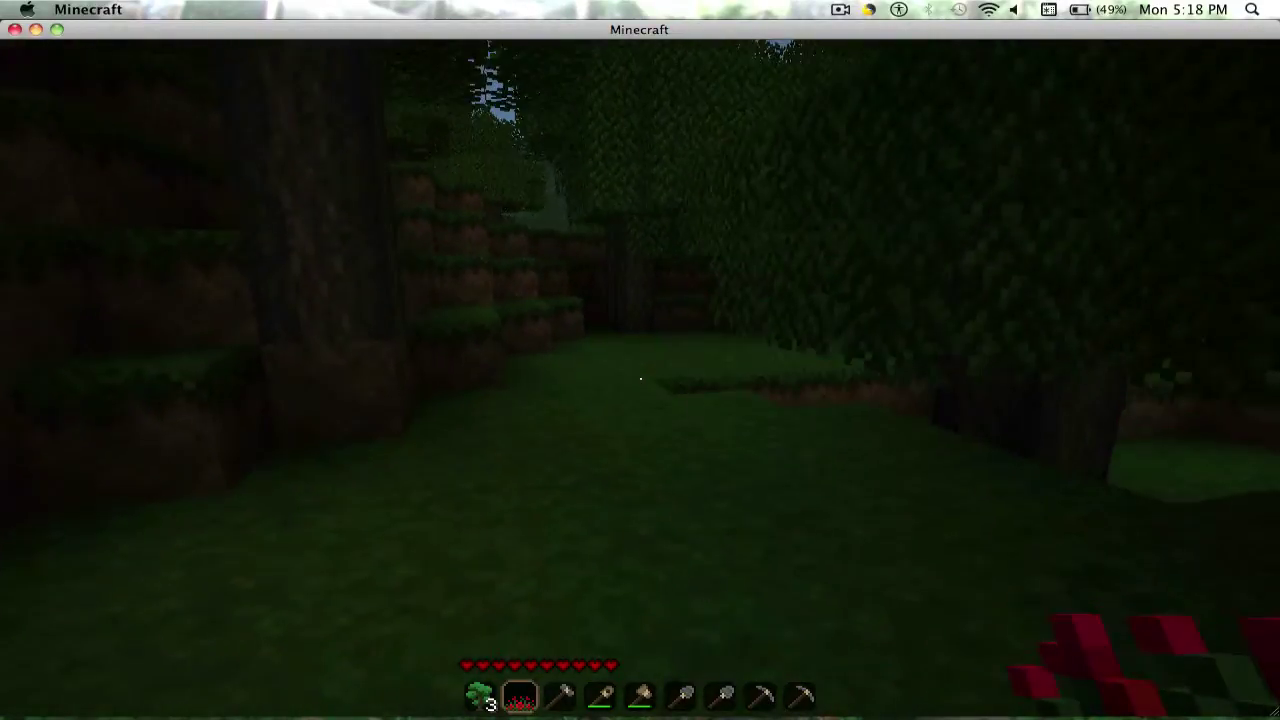
Step: Pause once more, then return to the game in the dark forest
{"action": "key", "text": "Escape"}
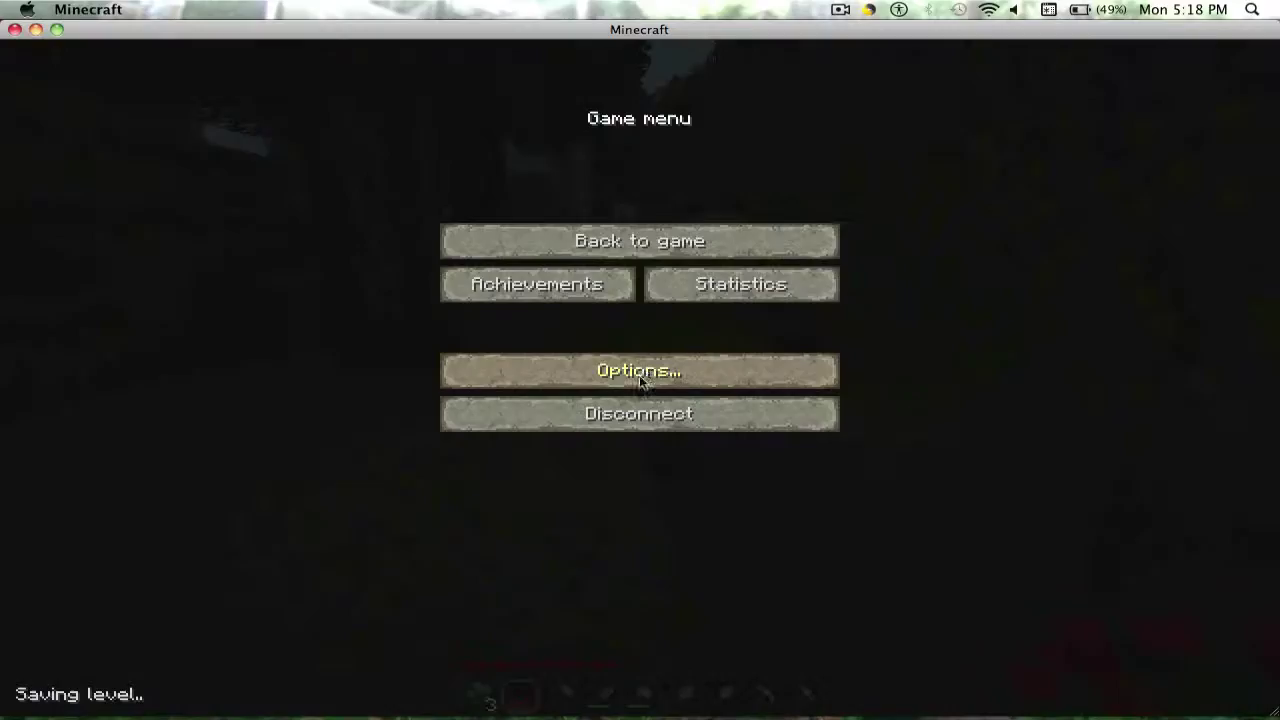
{"action": "left_click", "coordinate": [839, 9]}
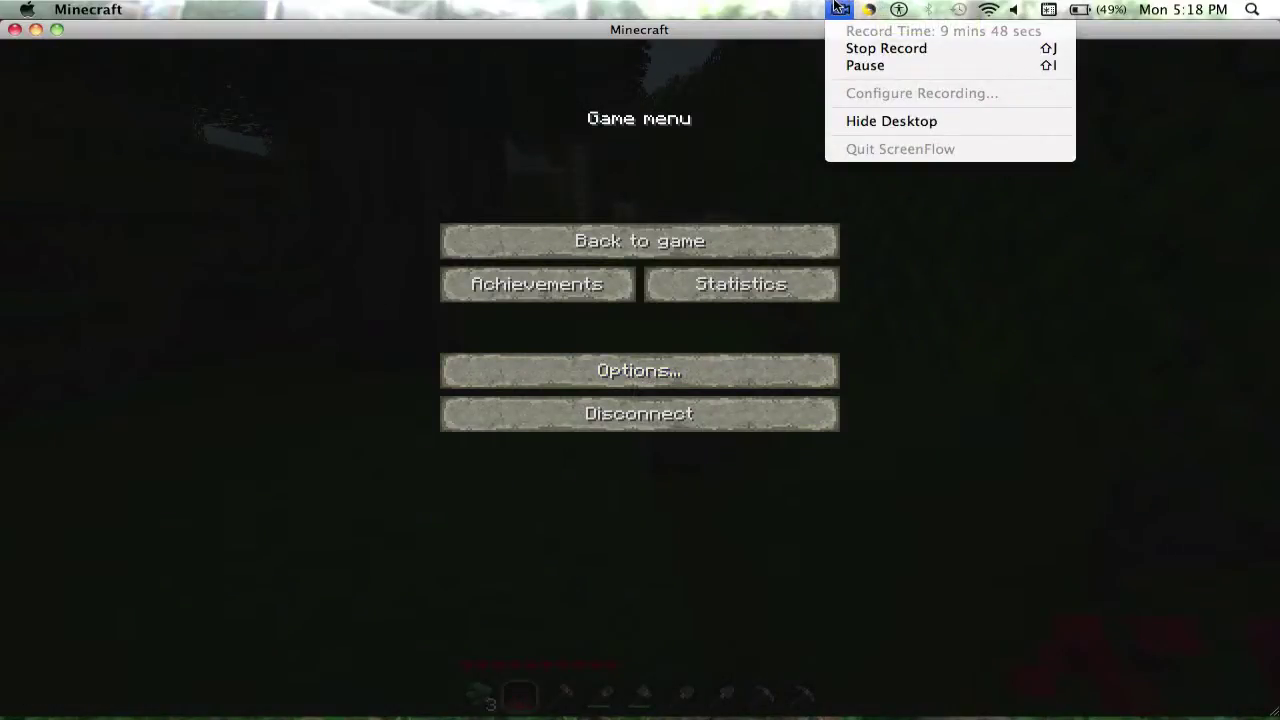
{"action": "left_click", "coordinate": [839, 9]}
{"action": "left_click", "coordinate": [690, 230]}
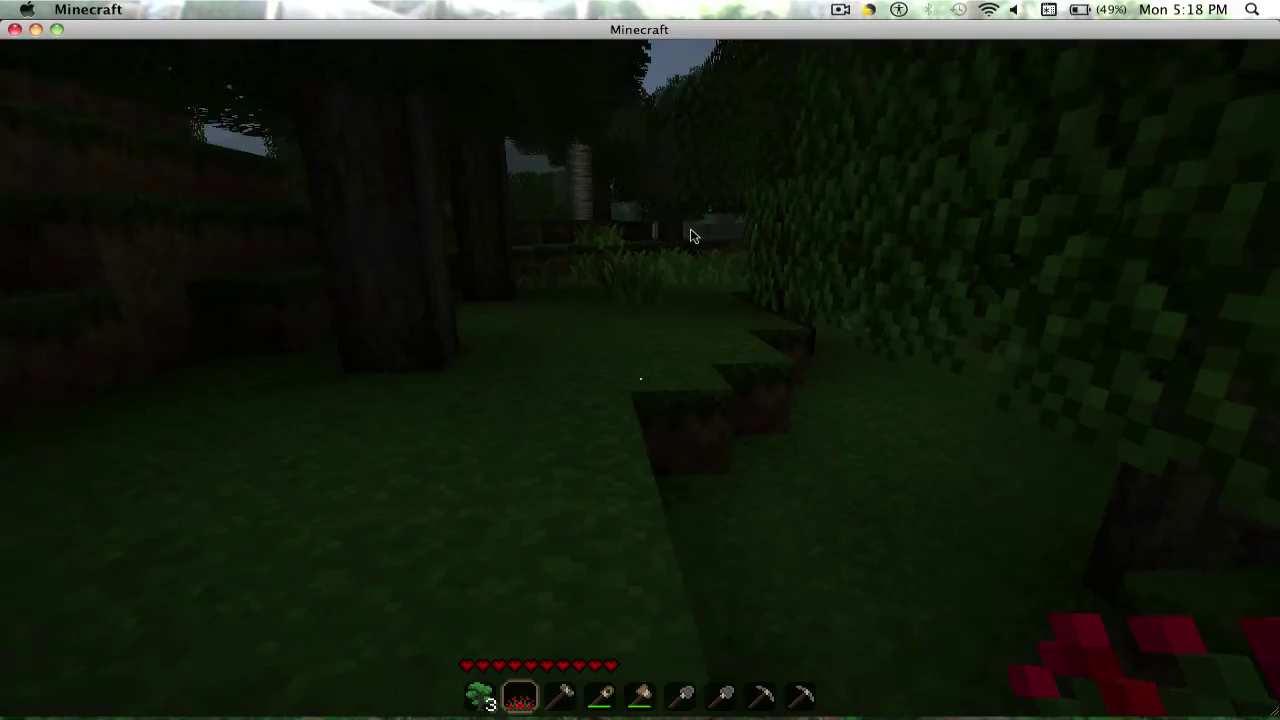